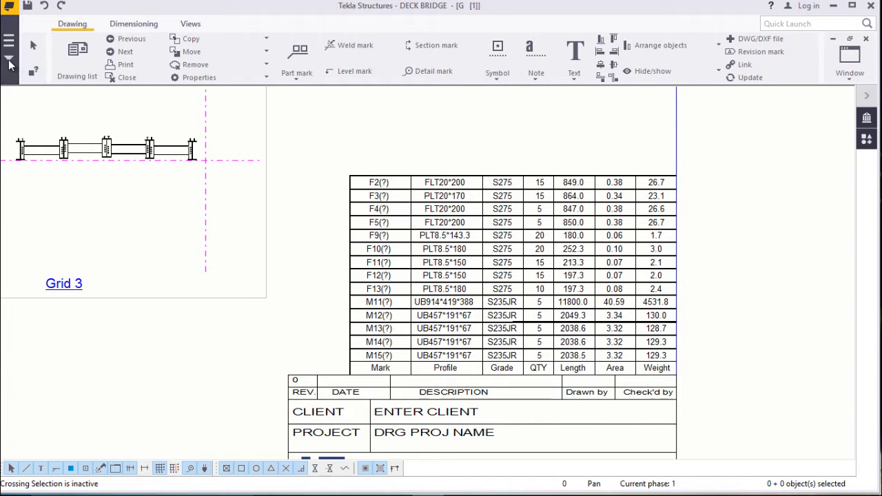
# Step: Show the list of Editors from the File menu, including the Template Editor
pyautogui.click(9, 41)
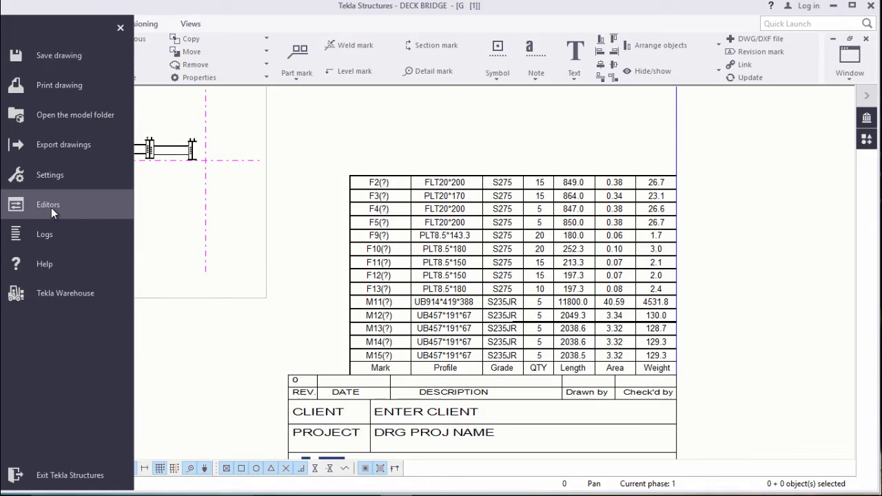
pyautogui.click(51, 207)
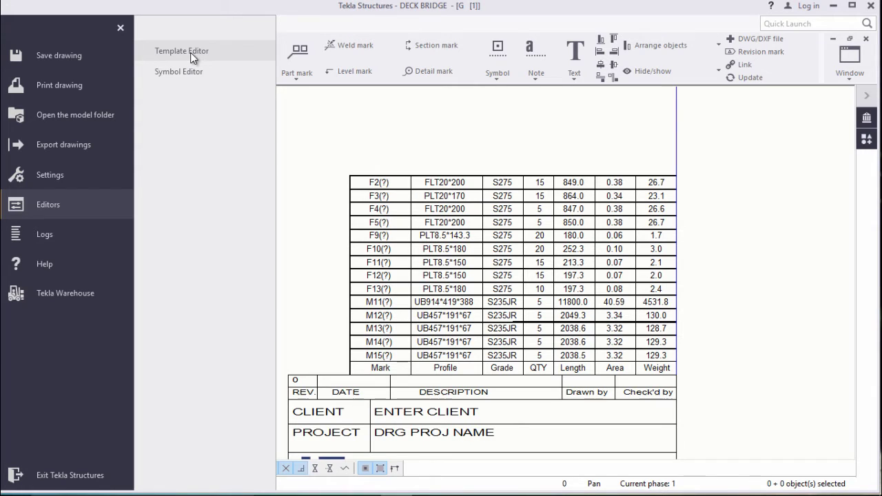
# Step: Launch Template Editor and create a new graphical template, tpled_template1 (210 × 120)
pyautogui.click(190, 51)
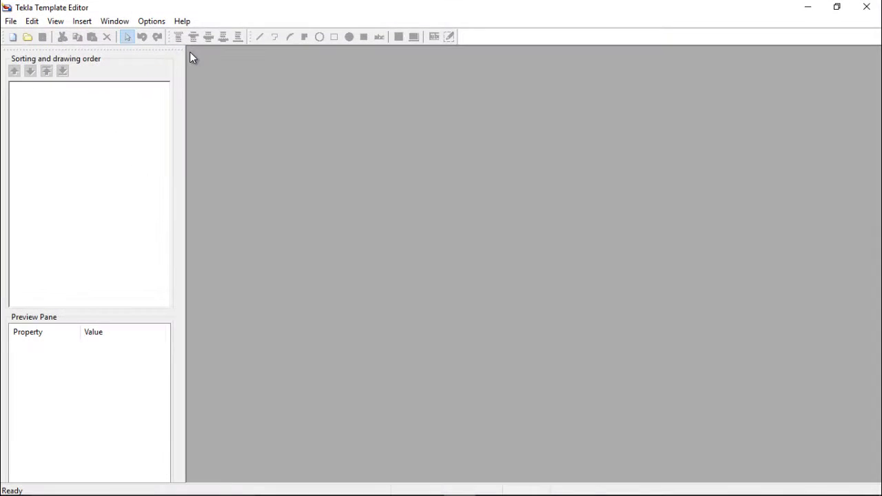
pyautogui.click(13, 37)
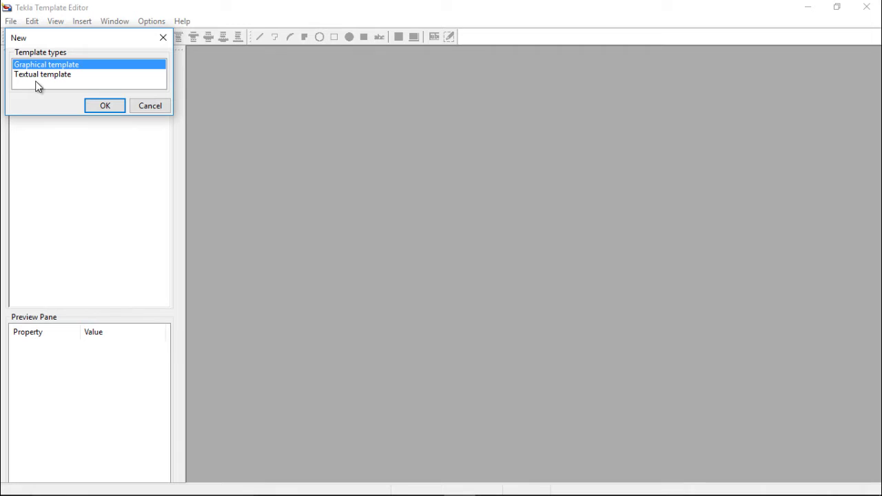
pyautogui.click(105, 106)
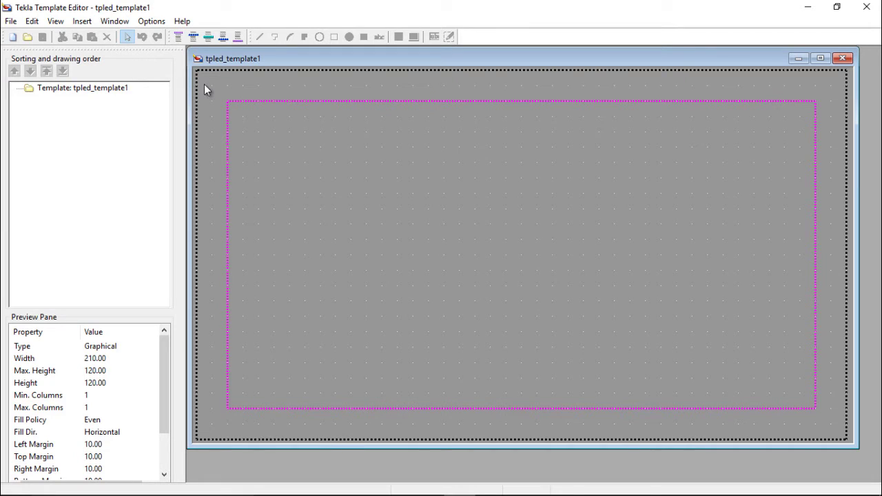
# Step: Set the grid density to 3 mm horizontally and vertically
pyautogui.click(156, 22)
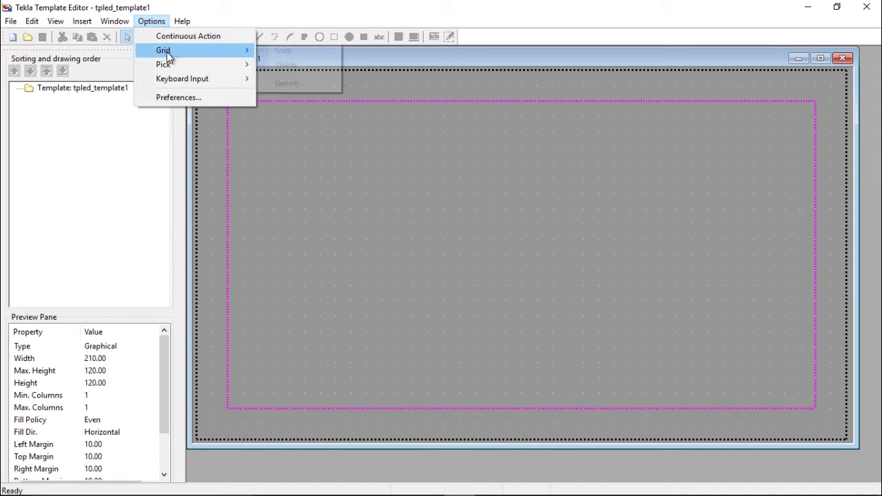
pyautogui.moveTo(175, 79)
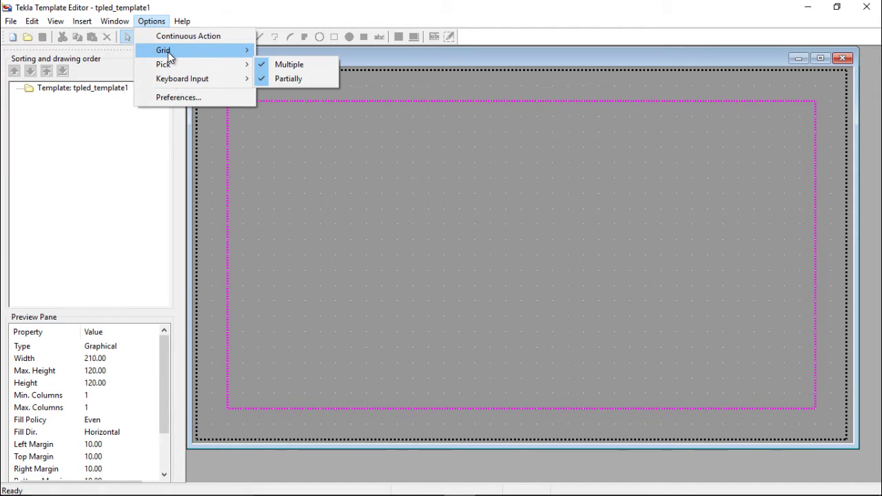
pyautogui.moveTo(177, 54)
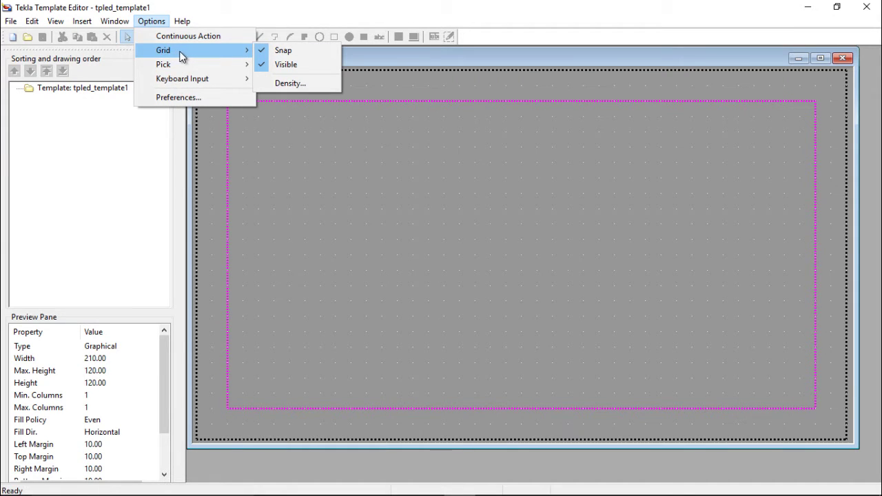
pyautogui.click(303, 84)
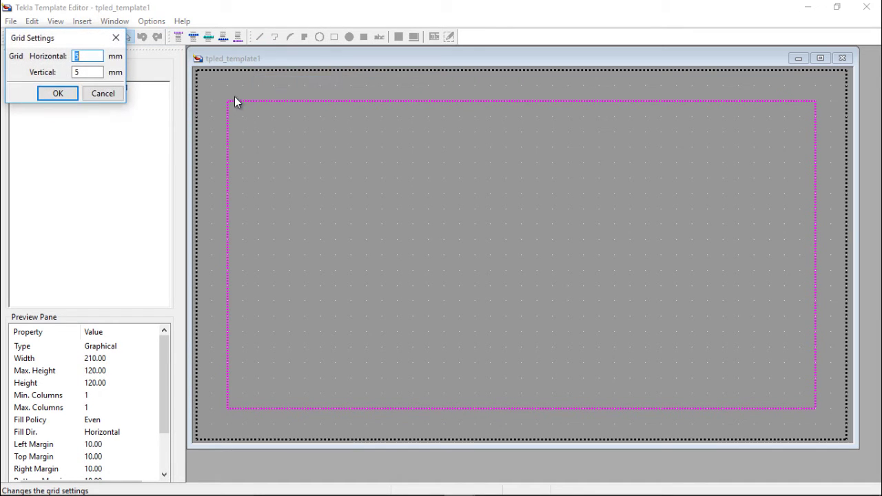
pyautogui.doubleClick(79, 73)
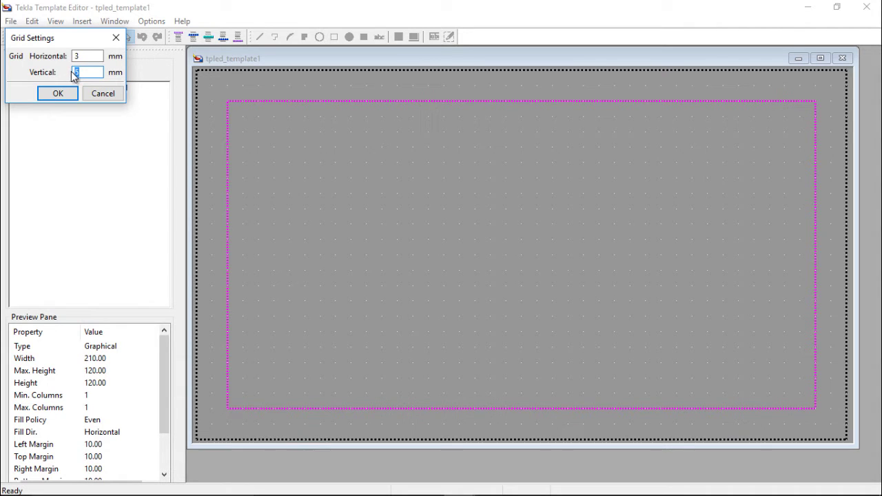
pyautogui.write('3')
pyautogui.click(59, 95)
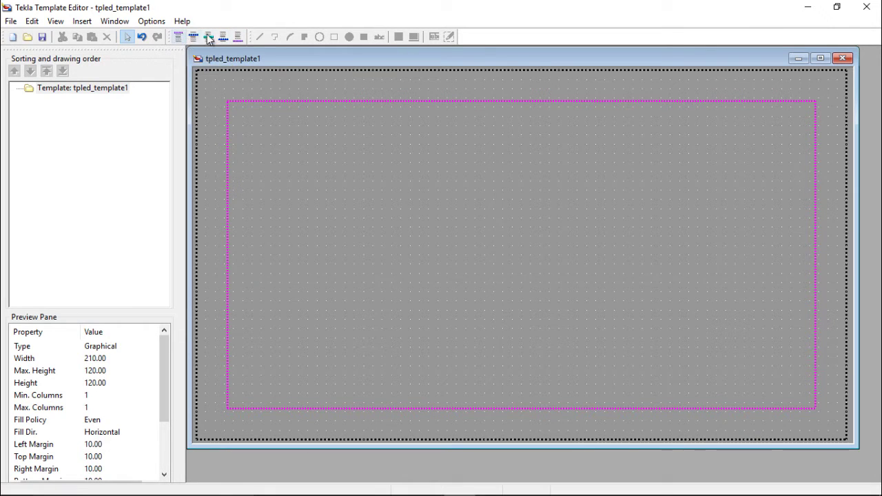
# Step: Insert a Footer row into the template and set its height to 6 mm
pyautogui.click(238, 40)
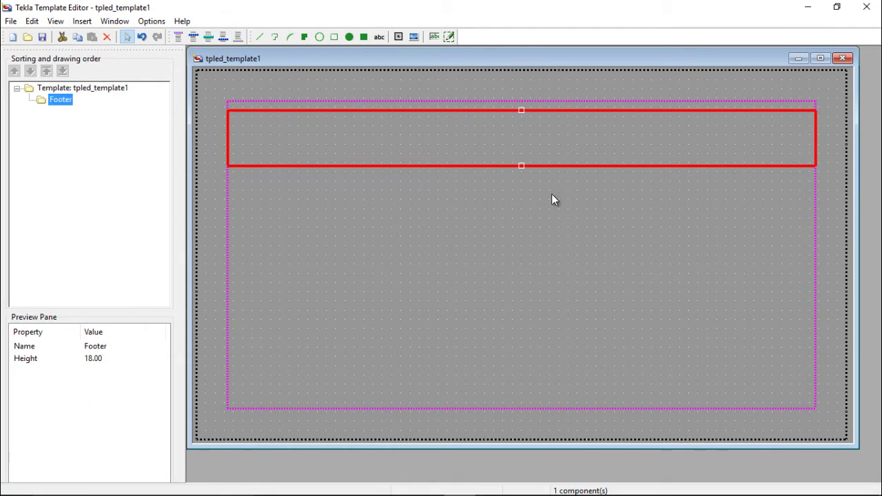
pyautogui.doubleClick(521, 165)
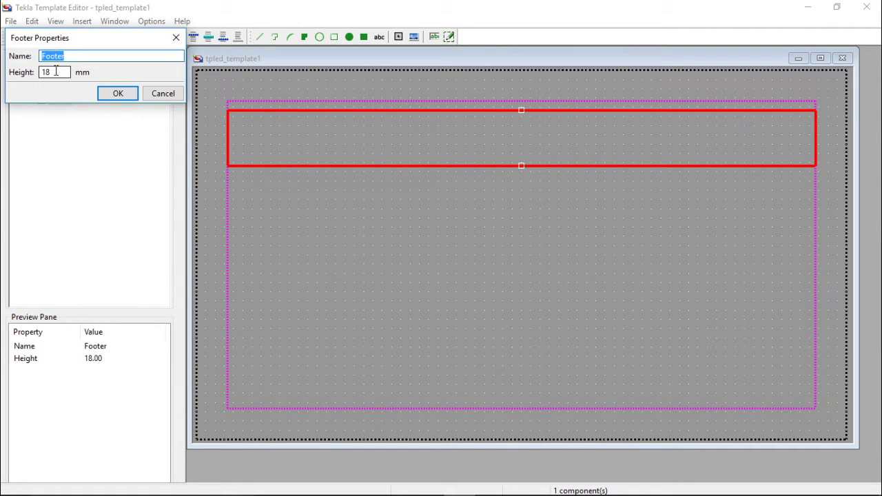
pyautogui.press('Tab')
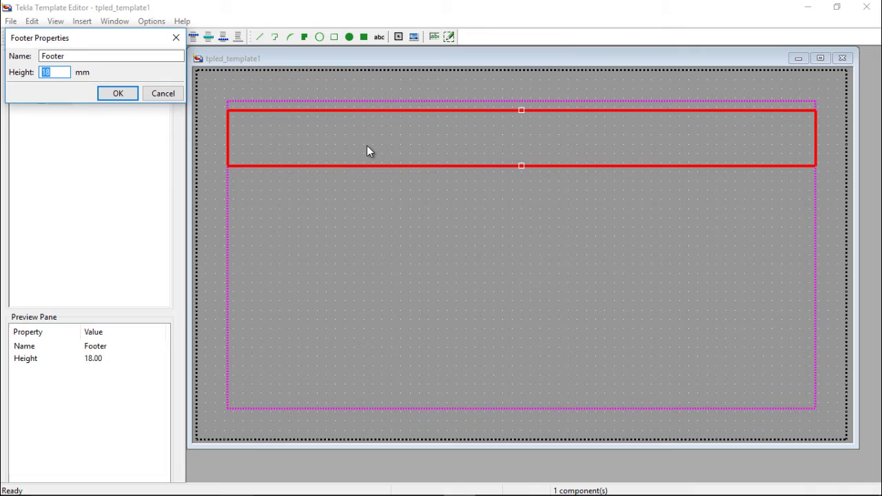
pyautogui.write('6')
pyautogui.click(123, 95)
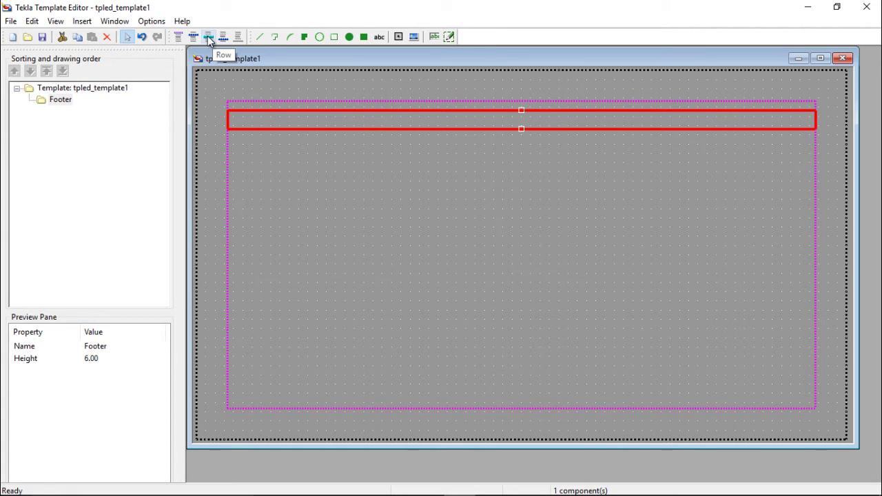
# Step: Insert a new row with REVISION as its content type above the footer
pyautogui.click(209, 38)
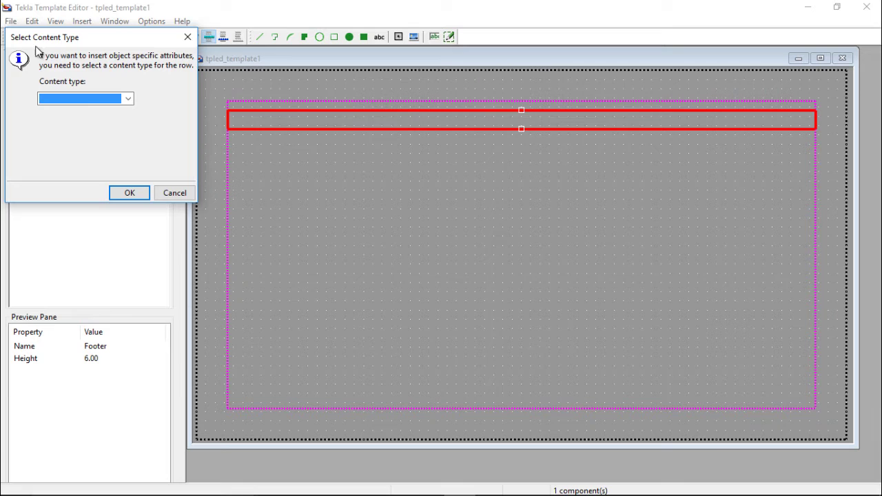
pyautogui.click(128, 100)
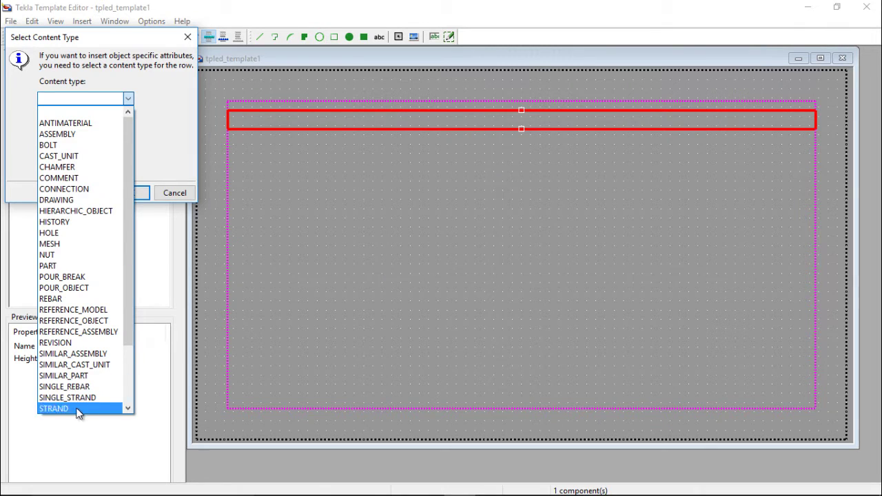
pyautogui.click(69, 341)
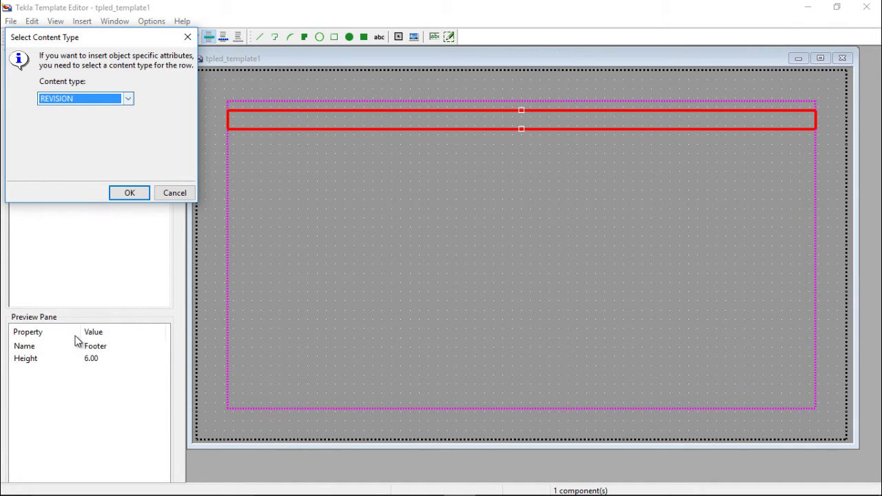
pyautogui.click(126, 193)
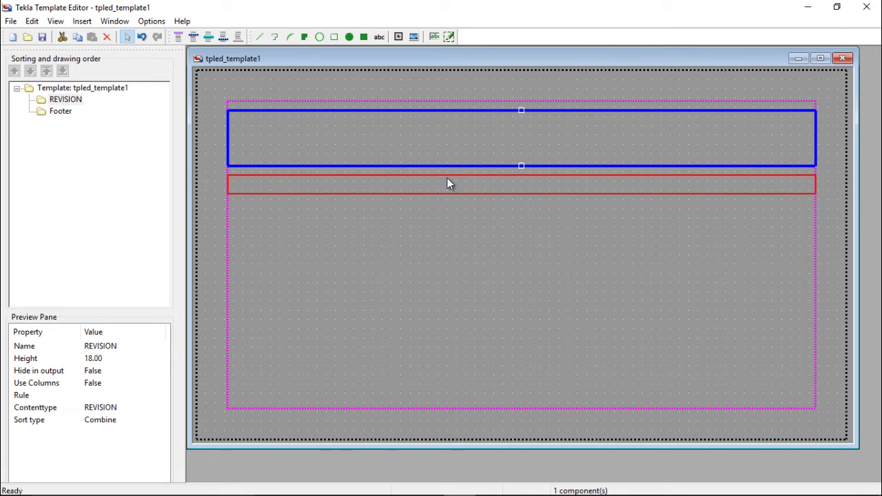
# Step: Resize the REVISION row to 6 mm high
pyautogui.doubleClick(521, 111)
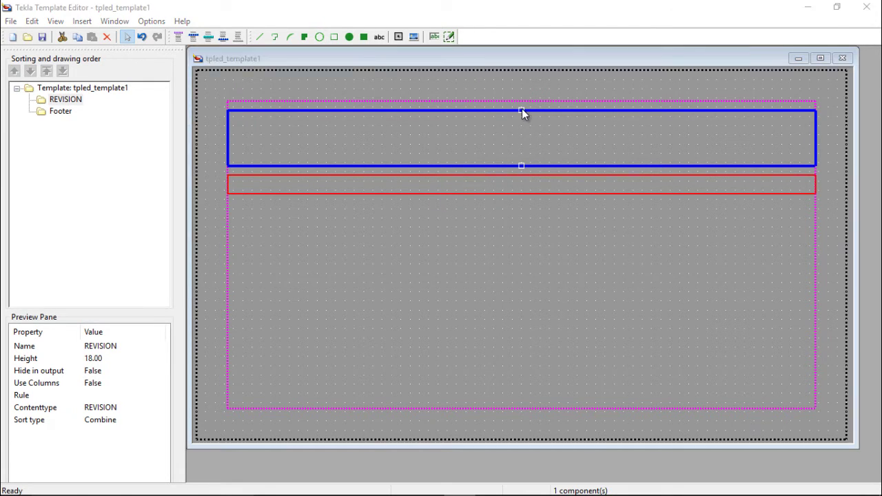
pyautogui.moveTo(83, 124); pyautogui.dragTo(50, 126)
pyautogui.write('6')
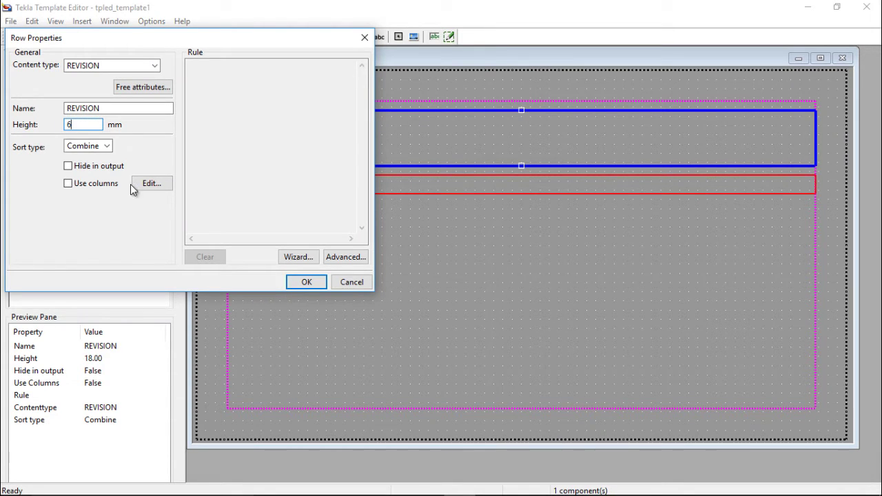
pyautogui.click(304, 279)
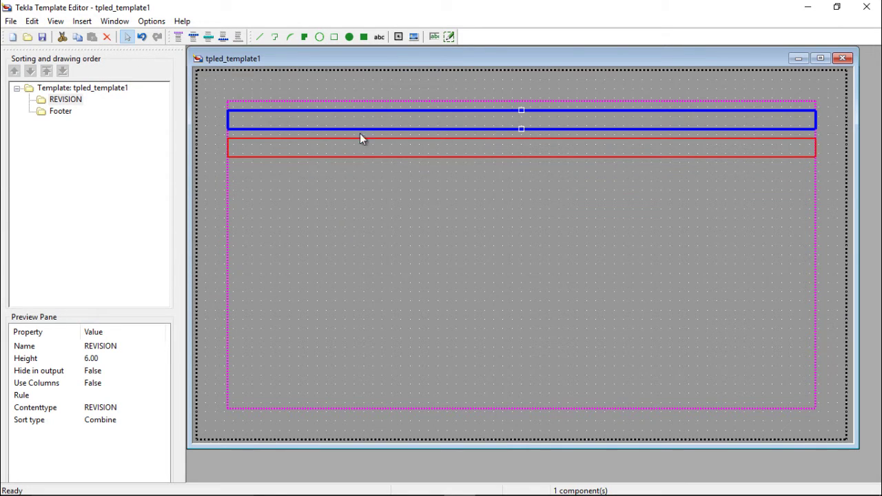
# Step: Create a 'Rev.' text label and place it inside the footer row
pyautogui.scroll(2, 255, 113)
pyautogui.scroll(-1, 303, 89)
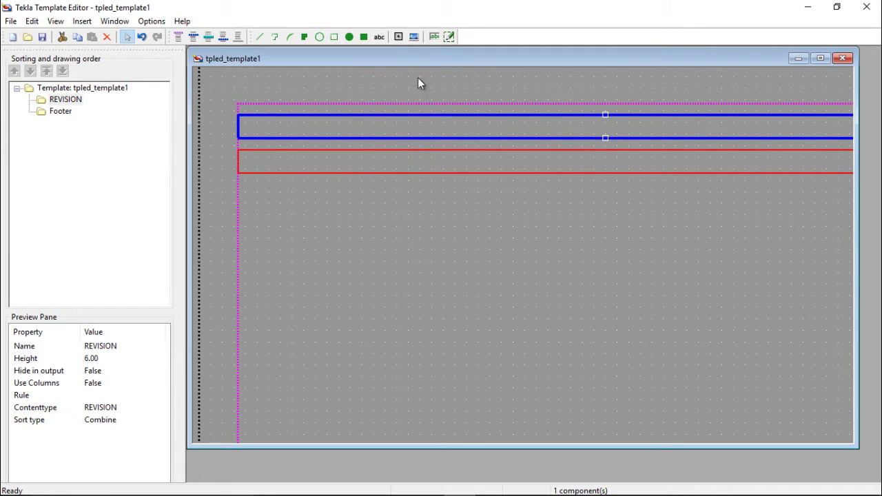
pyautogui.click(379, 38)
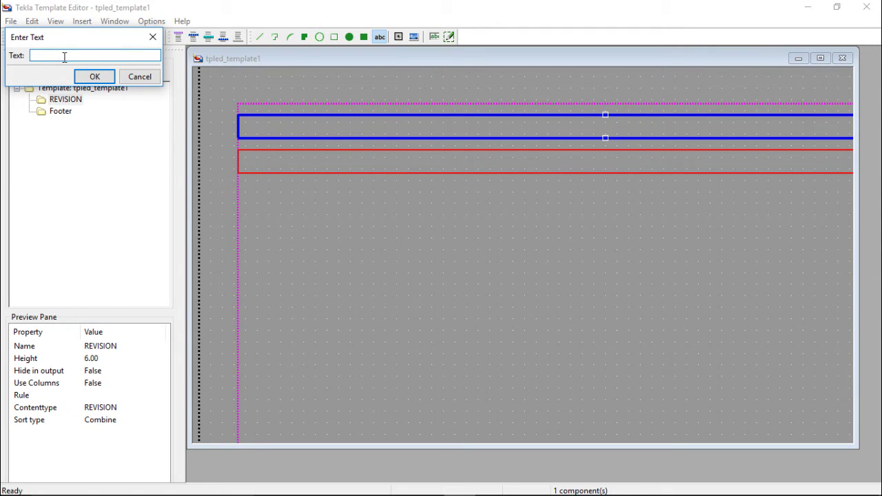
pyautogui.write('re')
pyautogui.press('BackSpace')
pyautogui.write('RE')
pyautogui.press('BackSpace')
pyautogui.press('BackSpace')
pyautogui.write('WV.')
pyautogui.press('BackSpace')
pyautogui.press('BackSpace')
pyautogui.press('BackSpace')
pyautogui.write('ev.')
pyautogui.click(95, 78)
pyautogui.scroll(3, 223, 163)
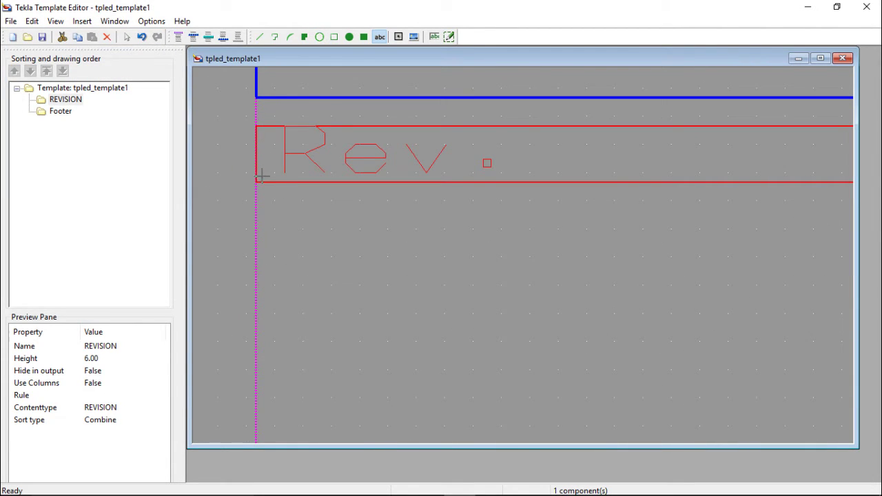
pyautogui.scroll(1, 264, 174)
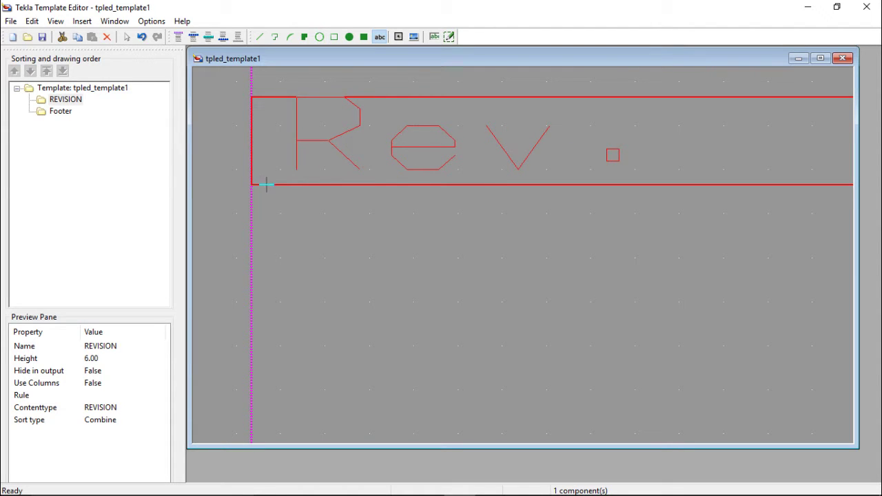
pyautogui.click(275, 180)
# Step: Stop placing further text labels from the canvas context menu
pyautogui.rightClick(317, 146)
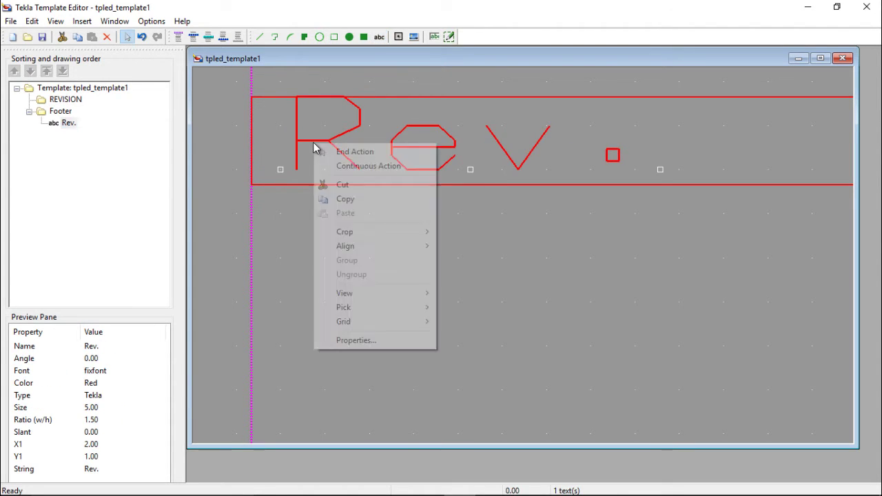
pyautogui.click(320, 151)
pyautogui.scroll(-1, 310, 155)
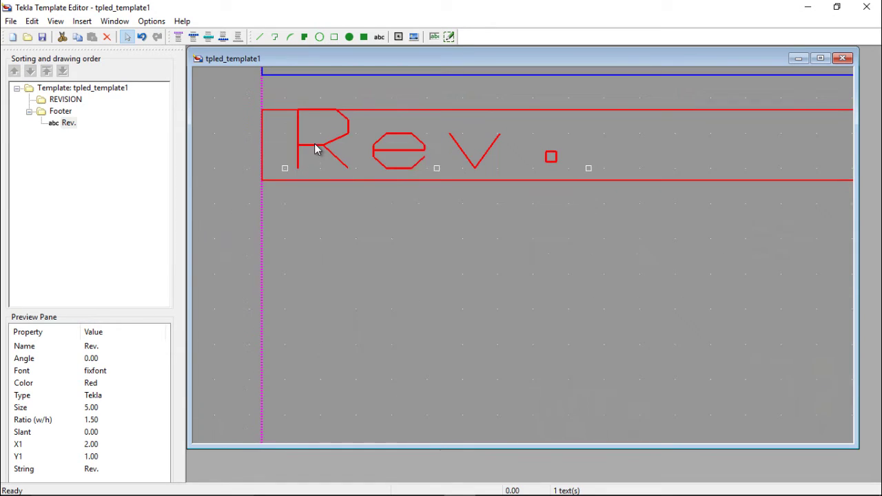
# Step: Turn off snap to grid and dismiss the 'Could not save preferences' warning
pyautogui.rightClick(315, 144)
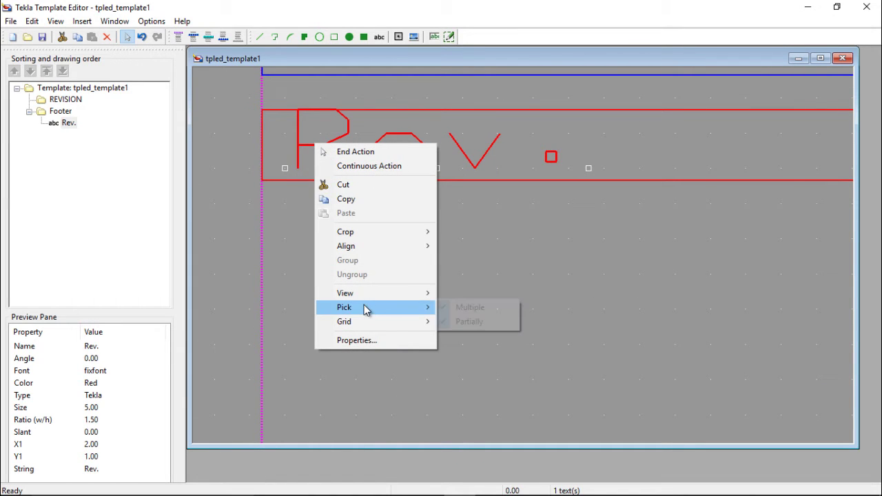
pyautogui.moveTo(379, 322)
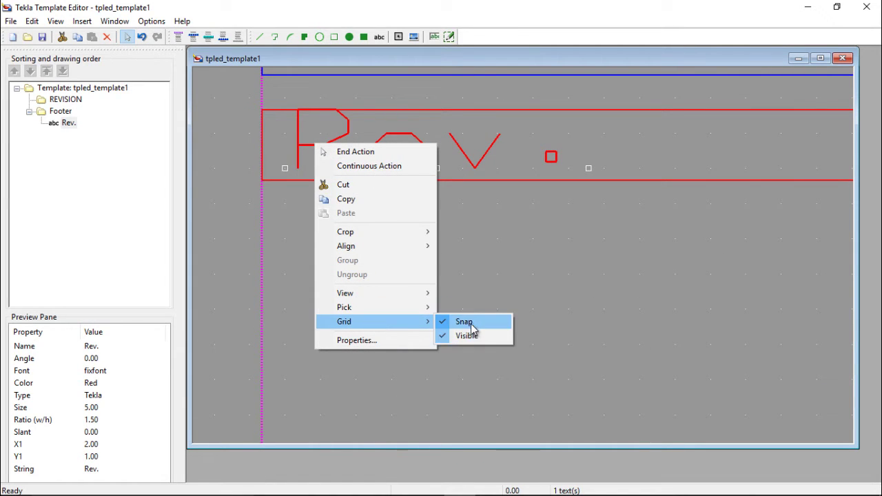
pyautogui.click(472, 325)
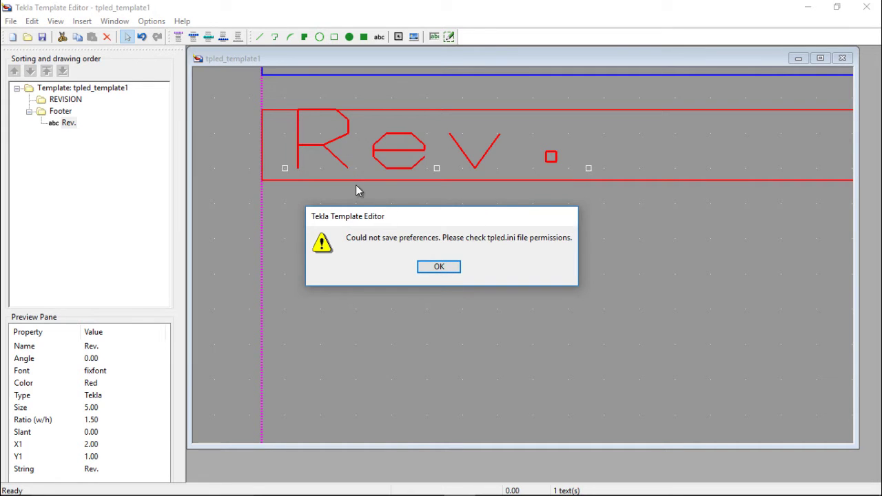
pyautogui.click(432, 266)
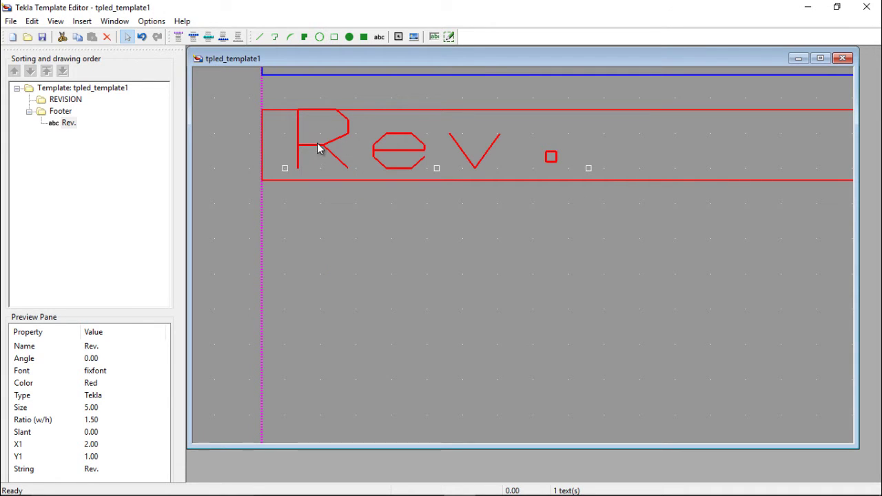
pyautogui.scroll(-1, 315, 179)
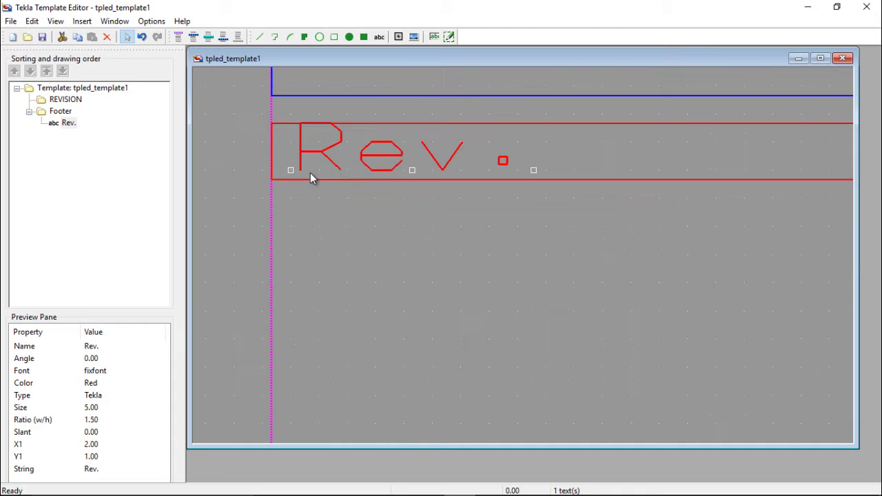
pyautogui.scroll(1, 309, 172)
pyautogui.scroll(2, 308, 151)
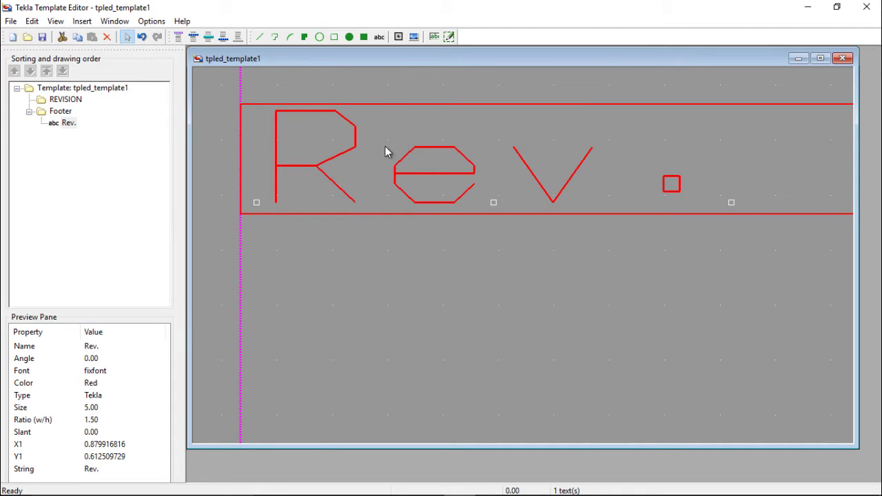
pyautogui.scroll(-2, 373, 155)
pyautogui.scroll(3, 357, 170)
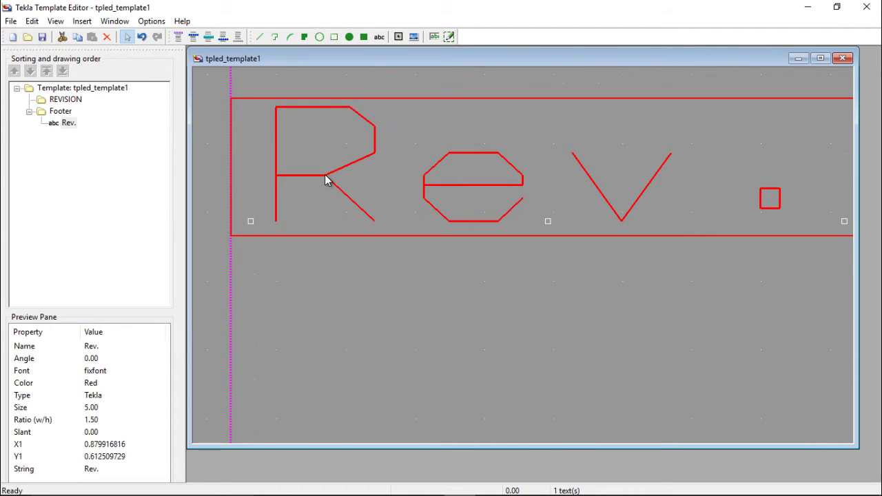
# Step: Change the Rev. label to black RomanD text at size 3
pyautogui.doubleClick(327, 180)
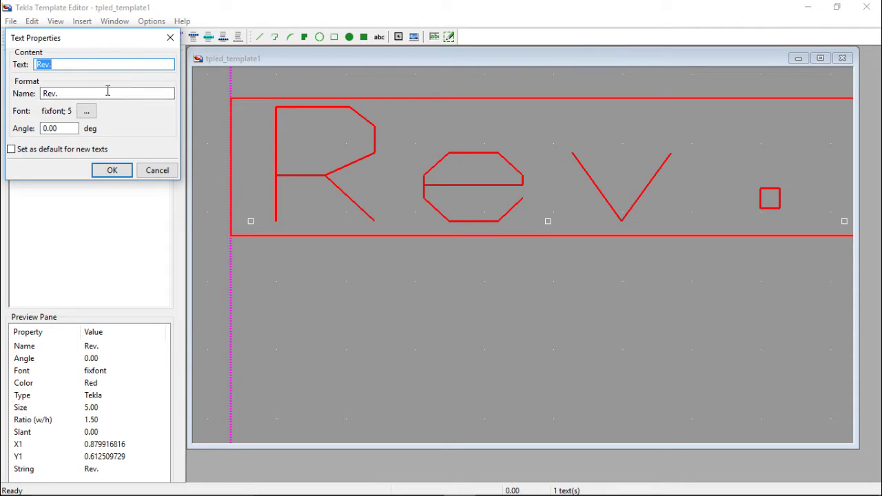
pyautogui.click(86, 111)
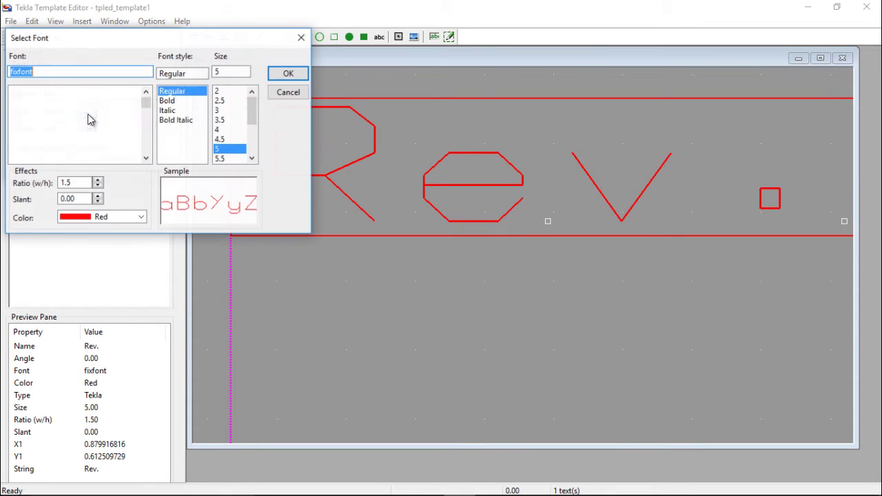
pyautogui.click(136, 218)
pyautogui.click(137, 228)
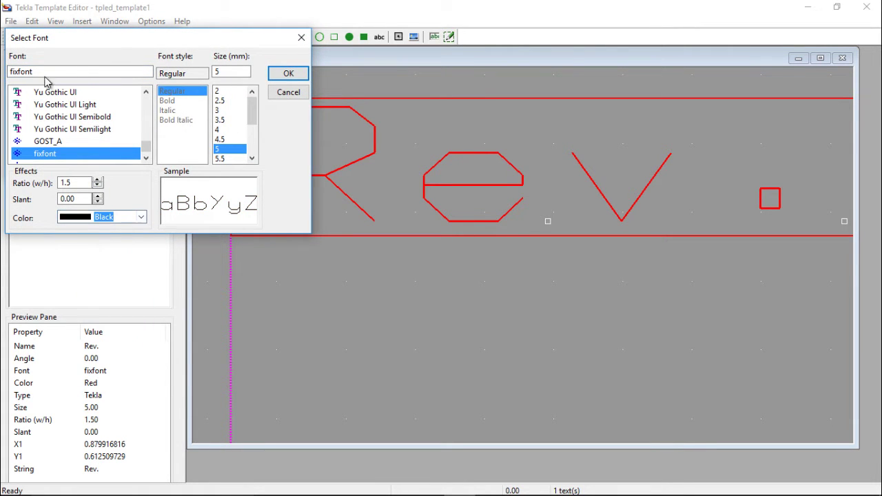
pyautogui.write('r')
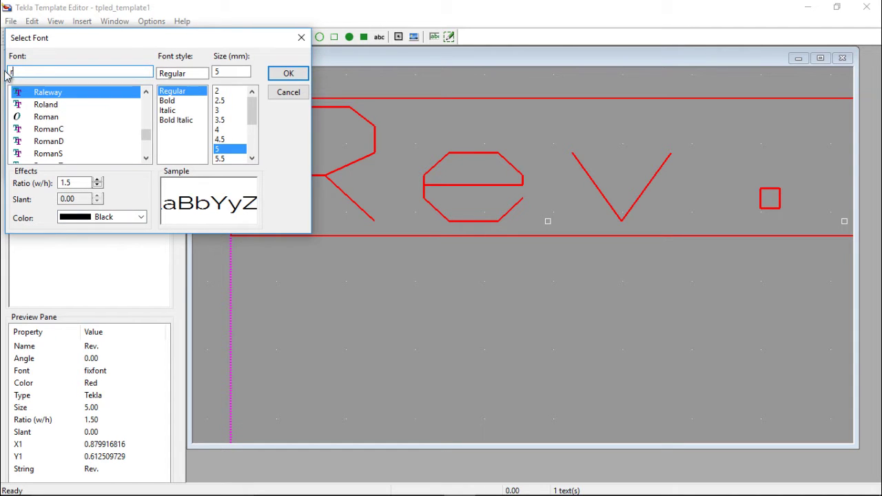
pyautogui.write('o')
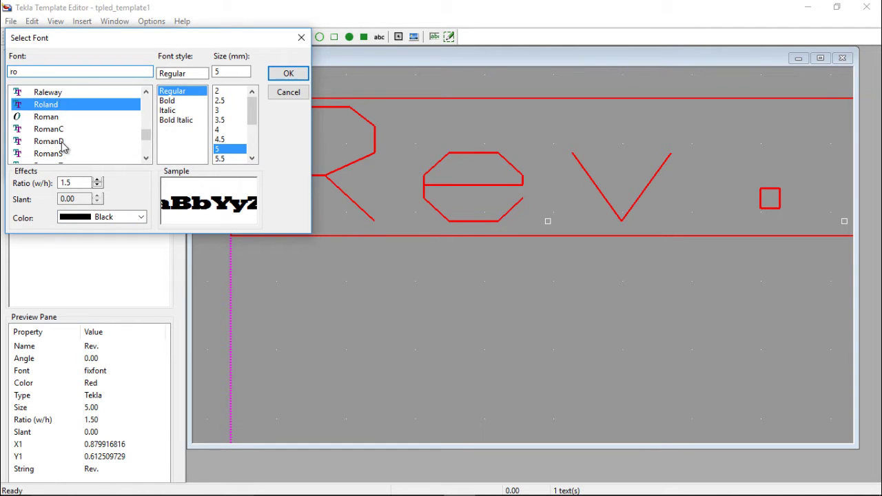
pyautogui.click(64, 141)
pyautogui.click(226, 110)
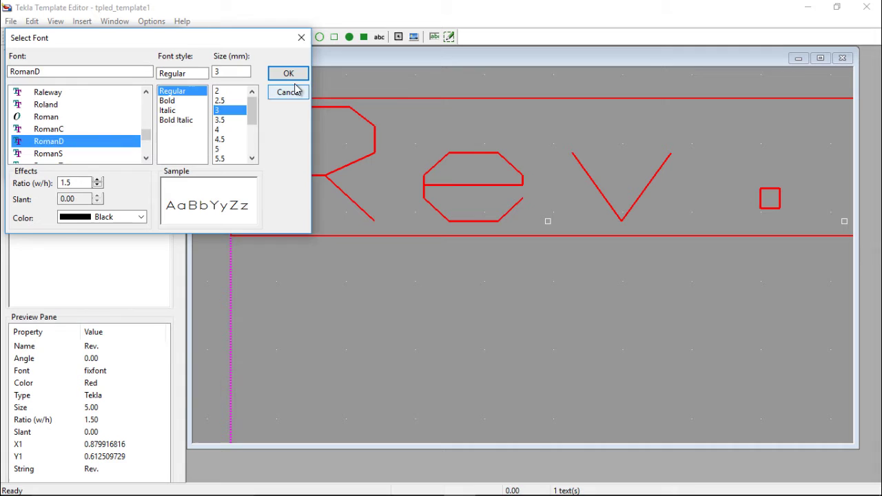
pyautogui.click(289, 75)
pyautogui.click(113, 171)
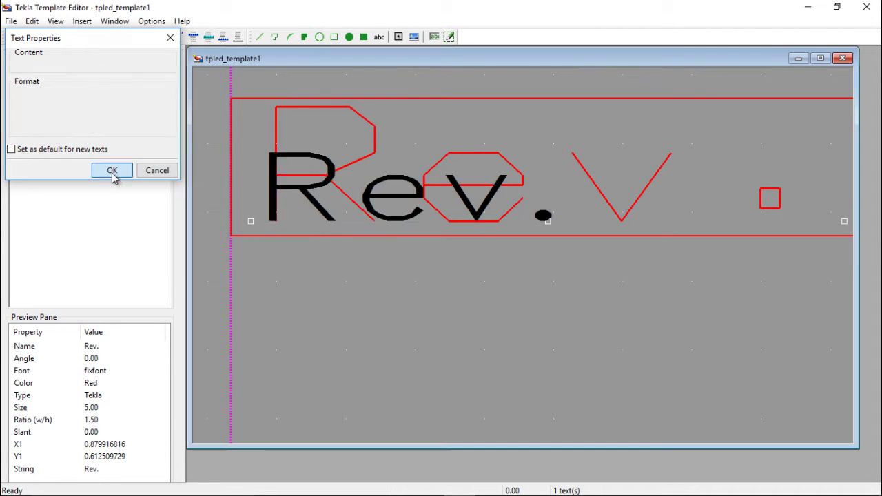
pyautogui.scroll(-1, 358, 200)
pyautogui.scroll(-1, 348, 210)
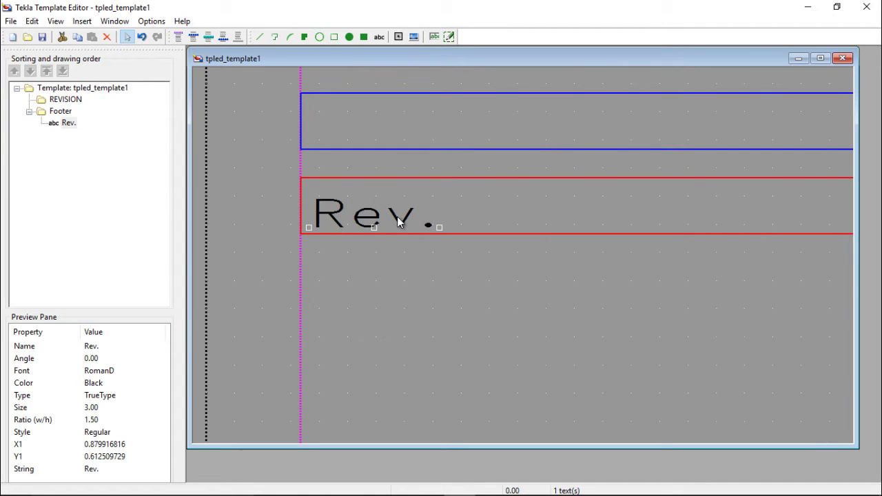
# Step: Place a value field in the REVISION row bound to the MARK attribute
pyautogui.scroll(-2, 399, 223)
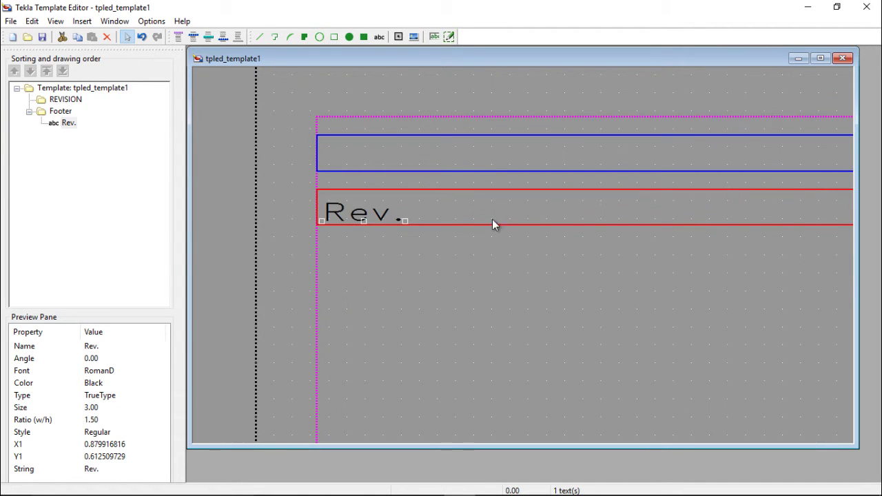
pyautogui.scroll(1, 356, 214)
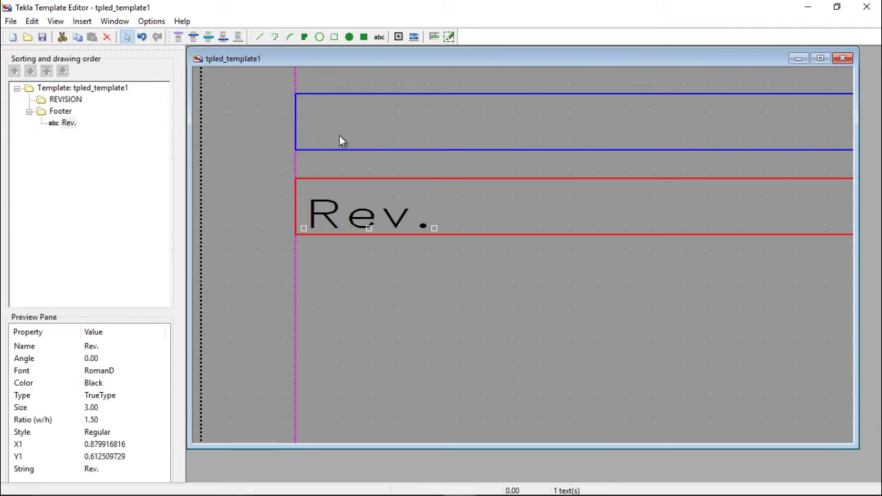
pyautogui.click(434, 37)
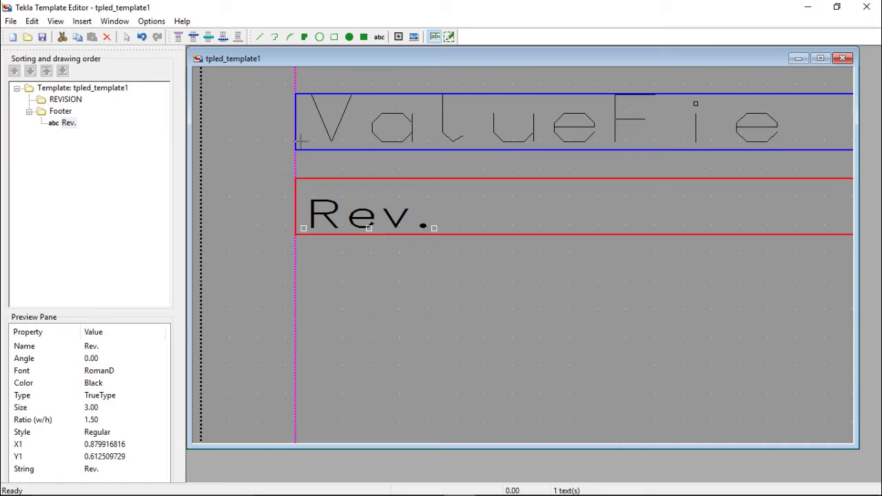
pyautogui.click(304, 146)
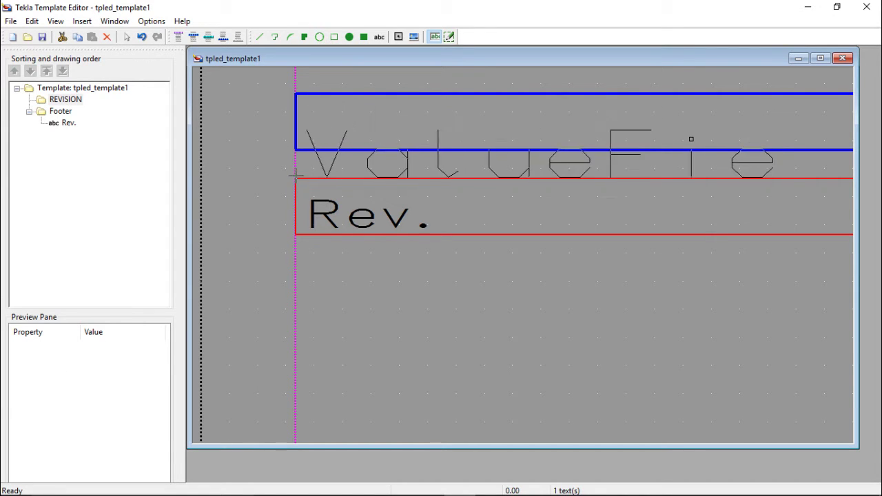
pyautogui.click(296, 149)
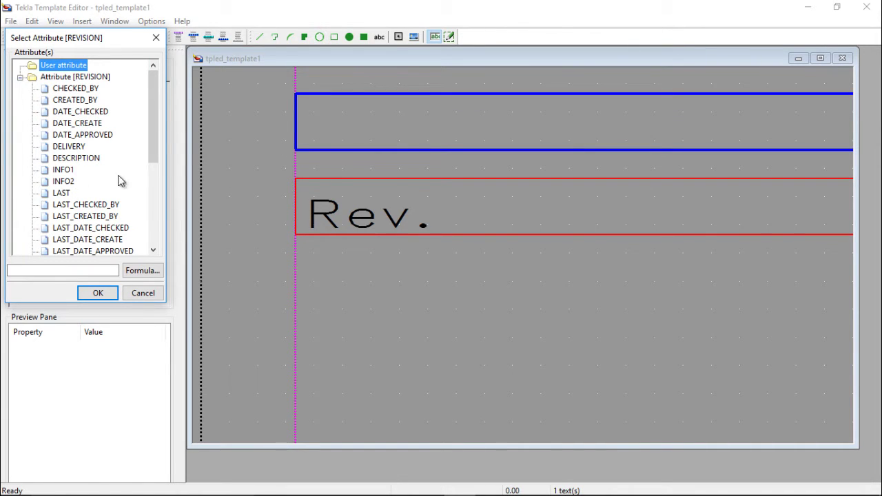
pyautogui.scroll(-1, 92, 193)
pyautogui.scroll(-2, 90, 207)
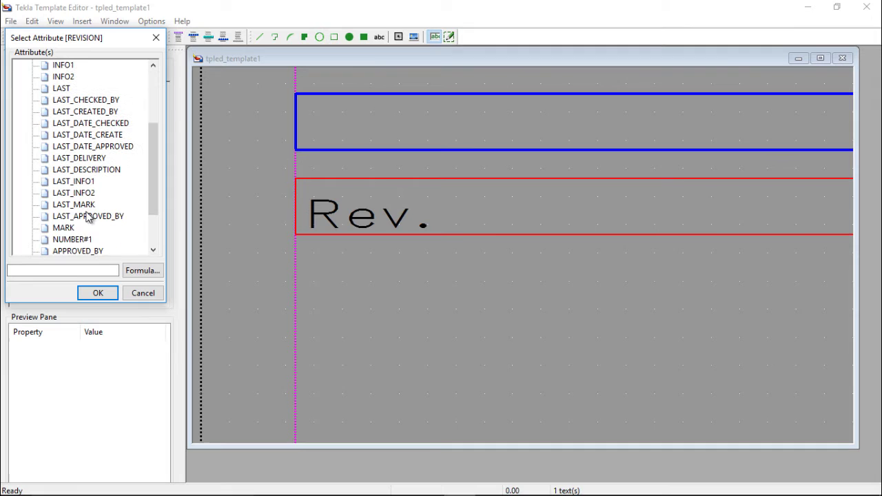
pyautogui.click(69, 229)
pyautogui.click(104, 295)
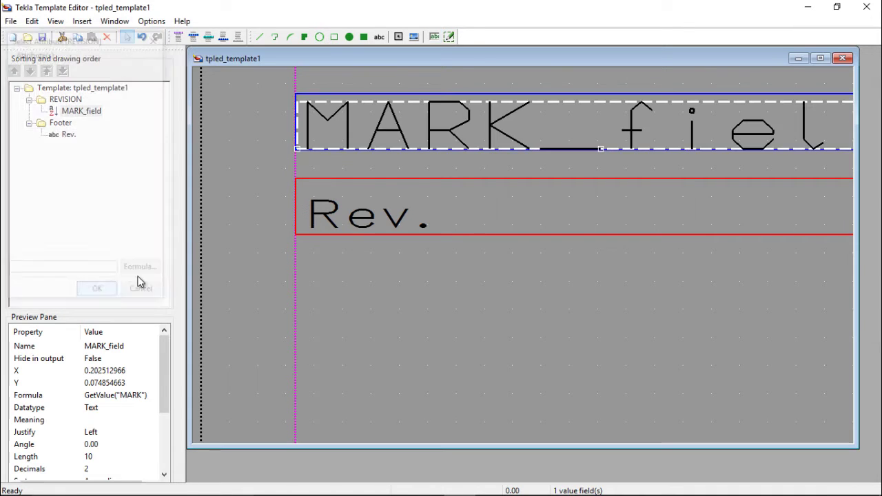
# Step: Give MARK_field a RomanD size 3 font and a field length of 3 characters
pyautogui.doubleClick(379, 134)
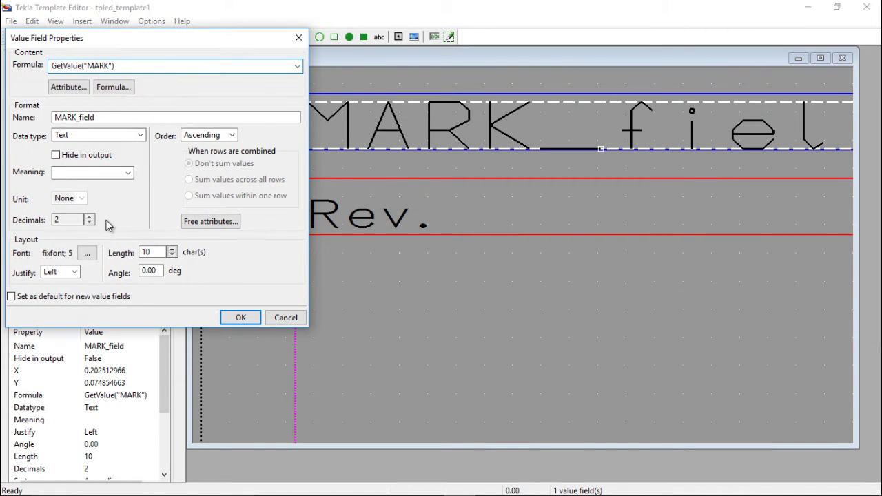
pyautogui.click(86, 255)
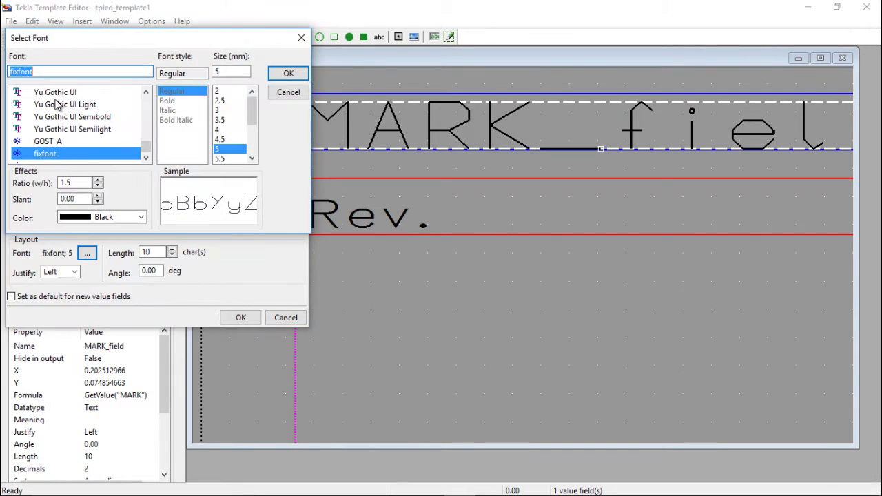
pyautogui.write('rom')
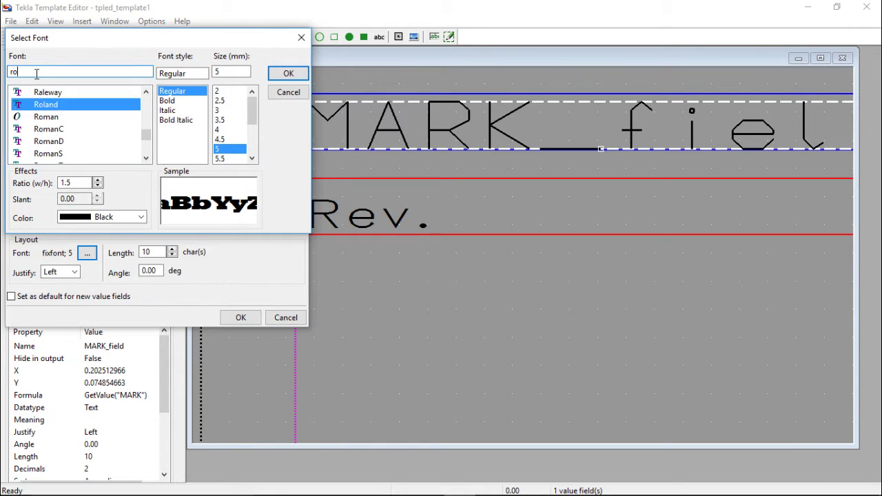
pyautogui.click(62, 141)
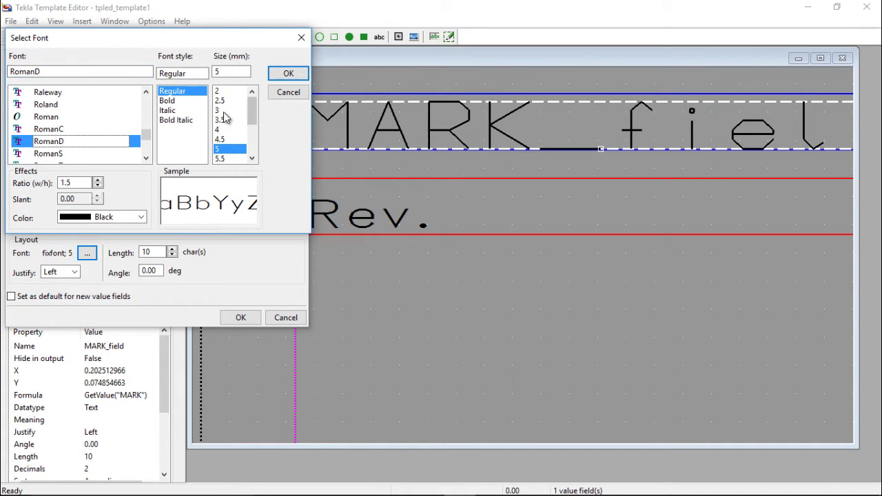
pyautogui.click(222, 111)
pyautogui.click(288, 76)
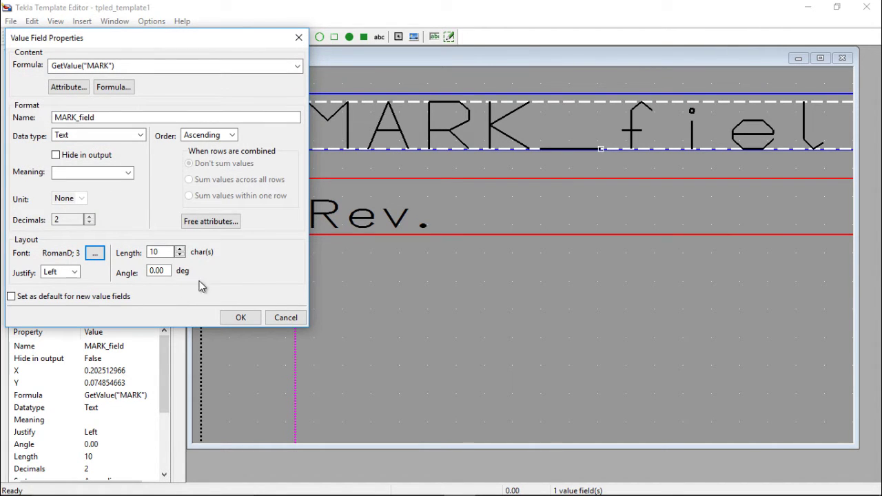
pyautogui.doubleClick(161, 251)
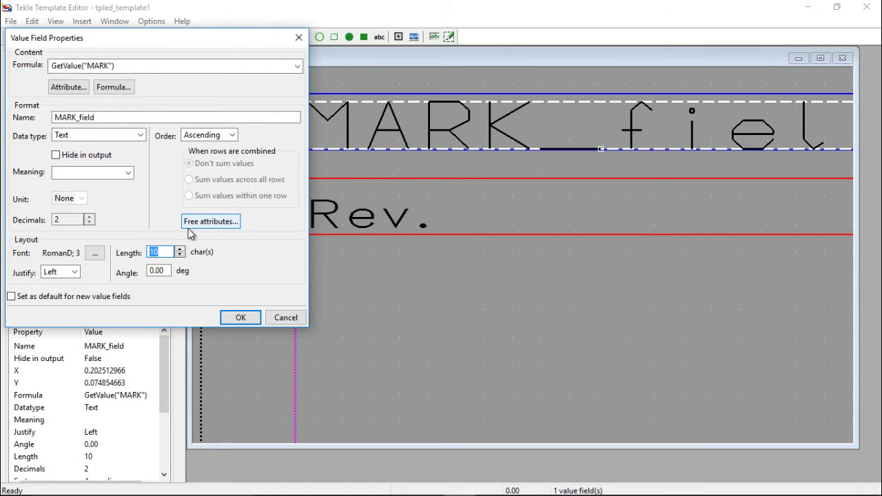
pyautogui.write('3')
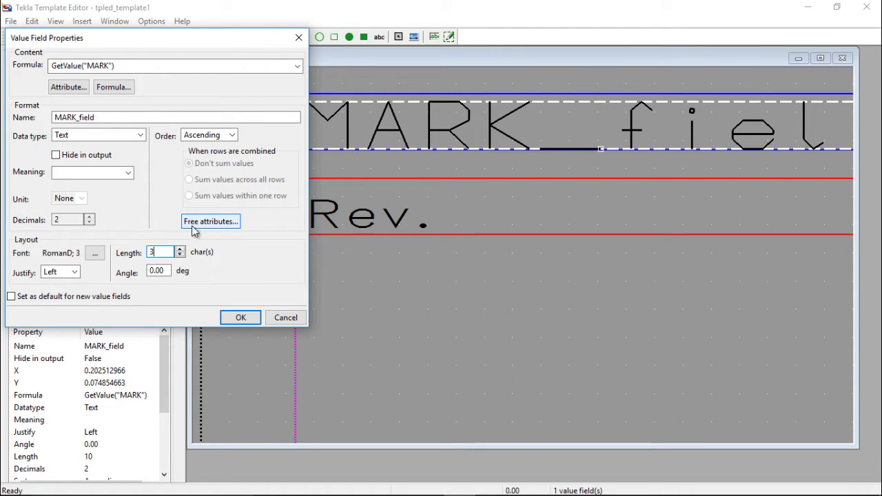
# Step: Apply the MARK_field's new settings and deselect the field
pyautogui.click(240, 318)
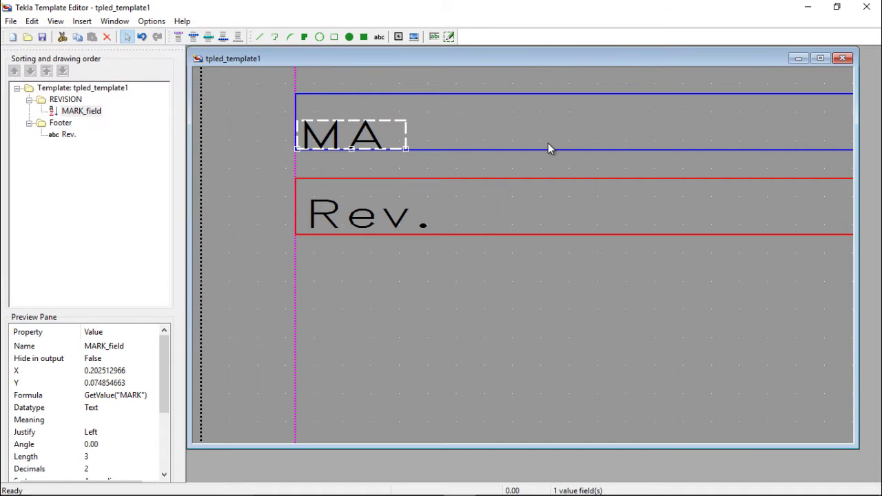
pyautogui.scroll(1, 449, 173)
pyautogui.click(451, 170)
pyautogui.scroll(-2, 312, 239)
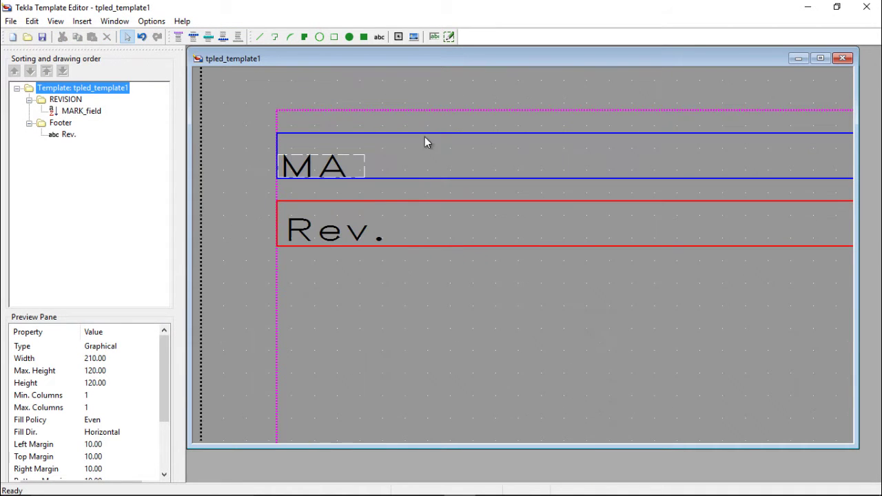
# Step: Try drawing a Footer divider line, undoing the accidental tiny line and the slanted line
pyautogui.click(260, 36)
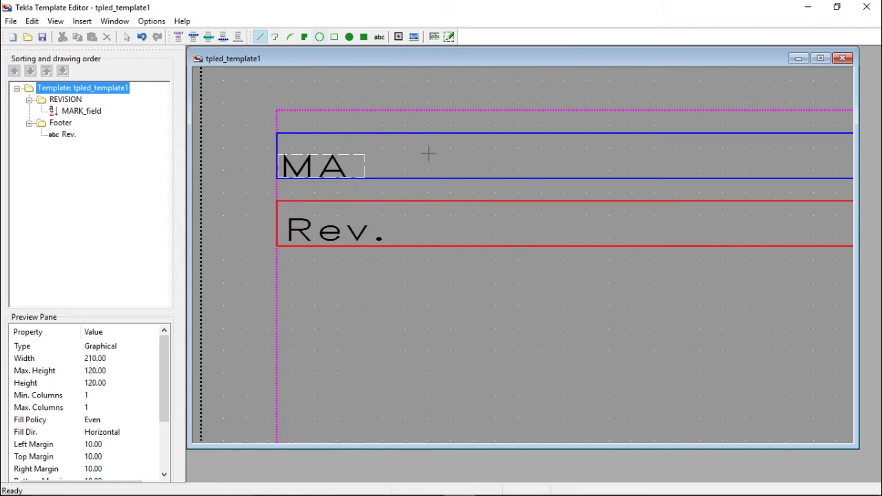
pyautogui.scroll(1, 396, 238)
pyautogui.scroll(1, 378, 248)
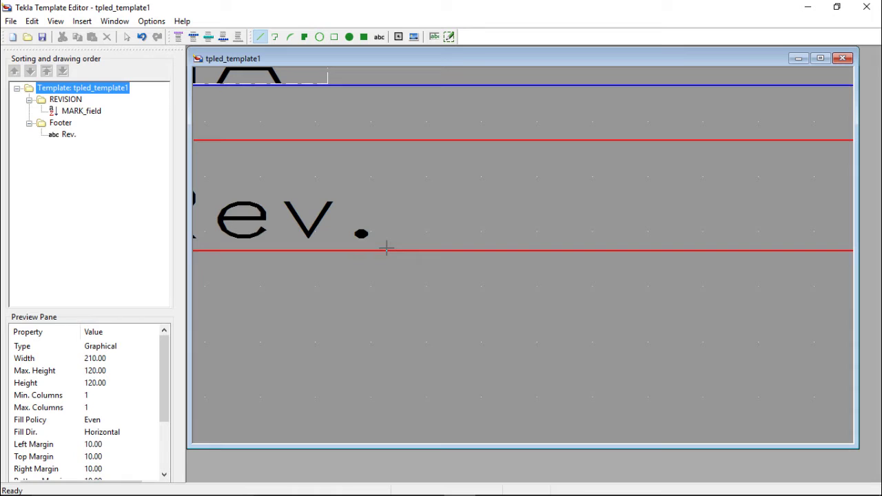
pyautogui.doubleClick(387, 247)
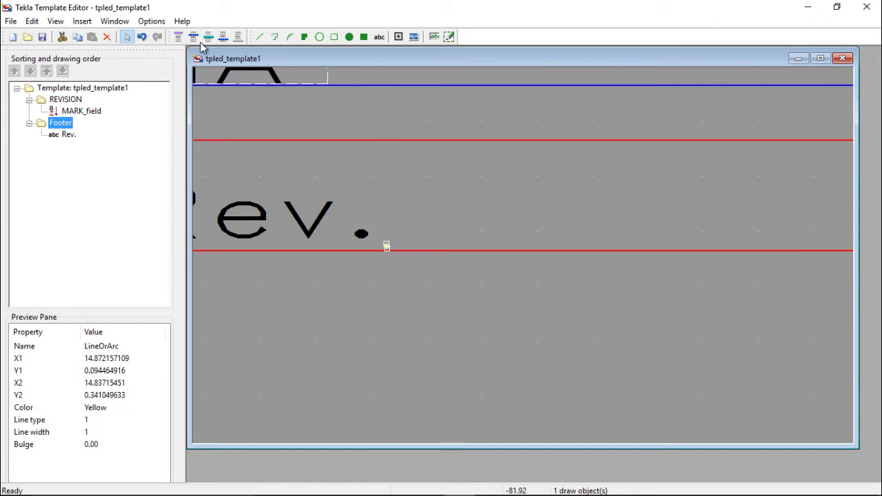
pyautogui.click(141, 37)
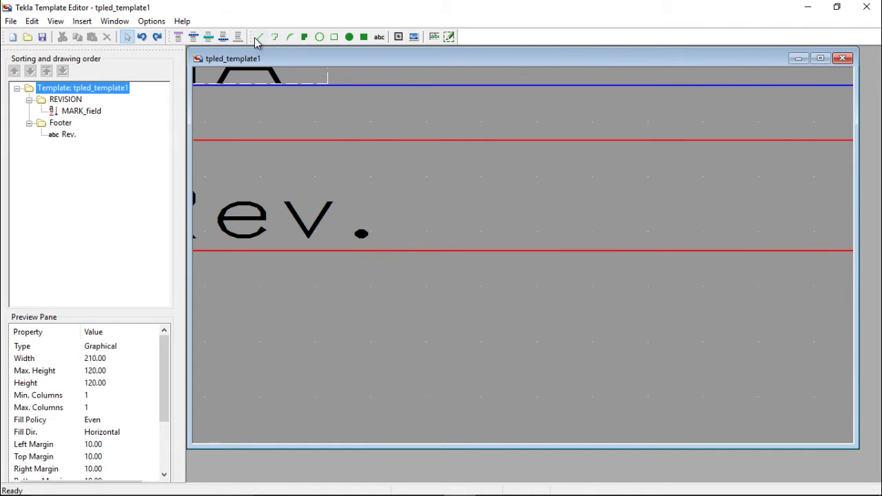
pyautogui.doubleClick(387, 246)
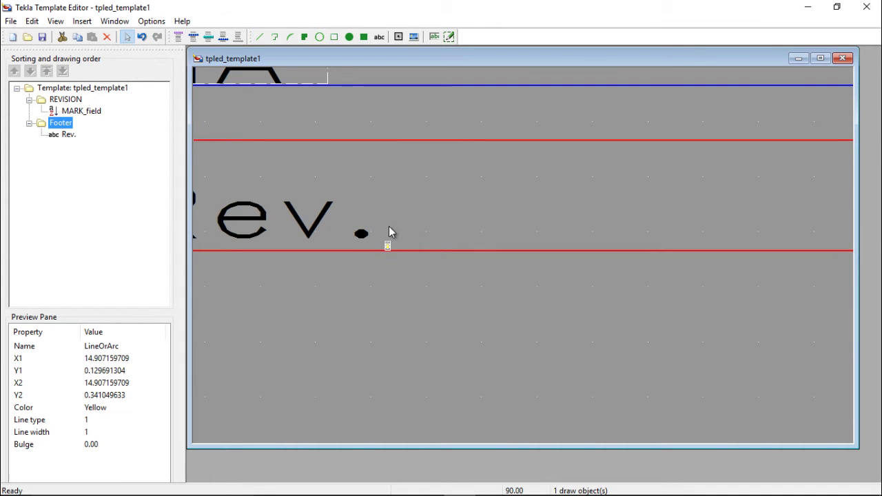
pyautogui.click(260, 36)
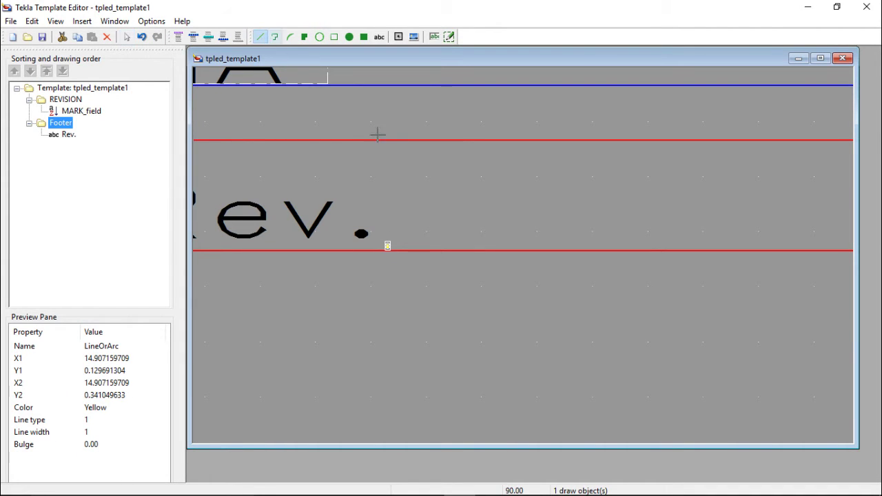
pyautogui.click(388, 245)
pyautogui.doubleClick(380, 167)
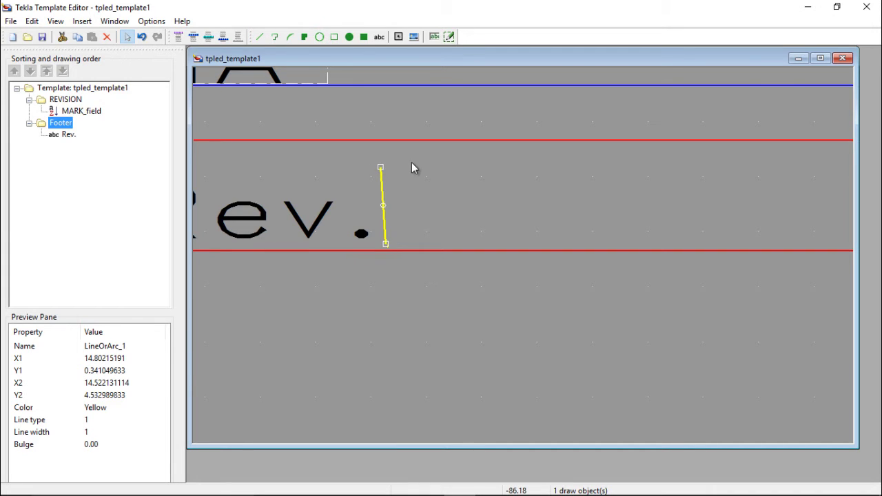
pyautogui.click(142, 37)
pyautogui.click(261, 36)
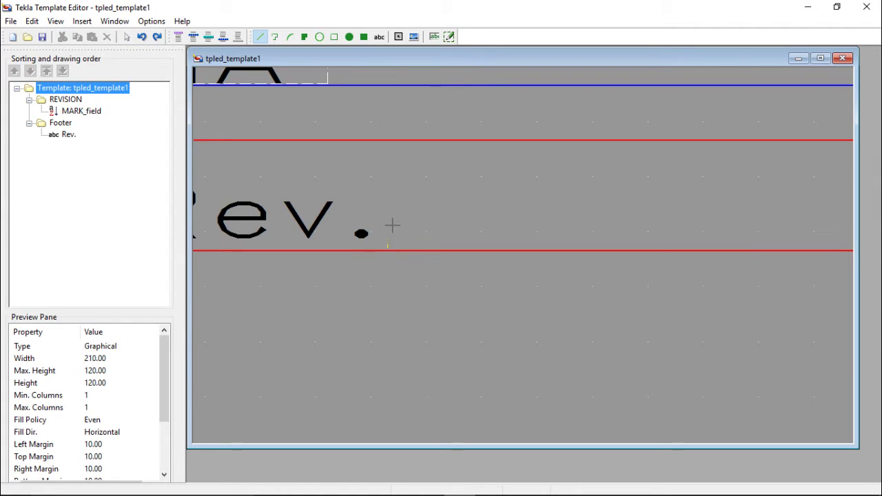
# Step: Cut the leftover tiny yellow line beside Rev. out of the Footer row
pyautogui.scroll(3, 391, 225)
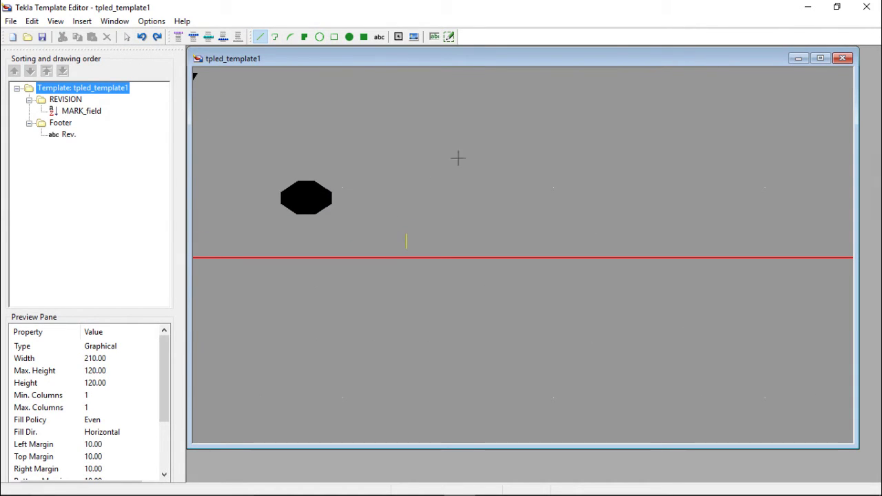
pyautogui.press('Escape')
pyautogui.click(406, 241)
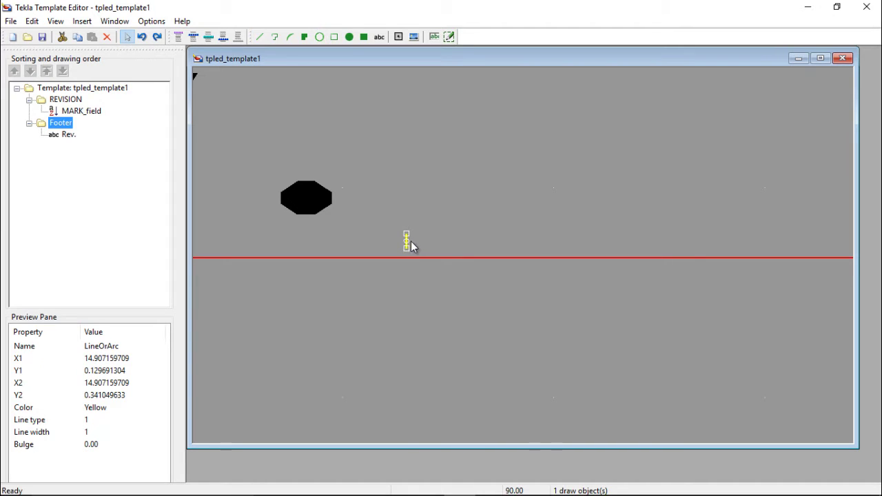
pyautogui.rightClick(410, 241)
pyautogui.click(447, 283)
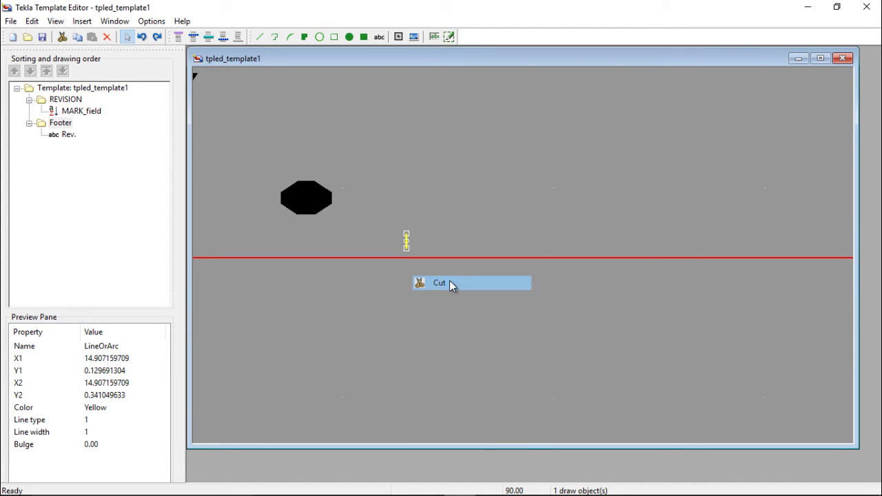
# Step: Draw a black vertical line about 5.91 mm long from the Footer row's bottom to top edge after Rev
pyautogui.click(259, 36)
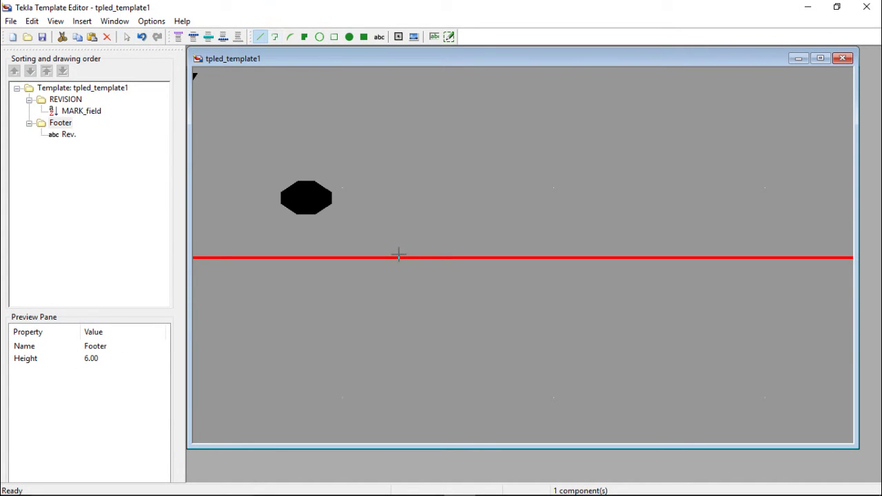
pyautogui.click(396, 253)
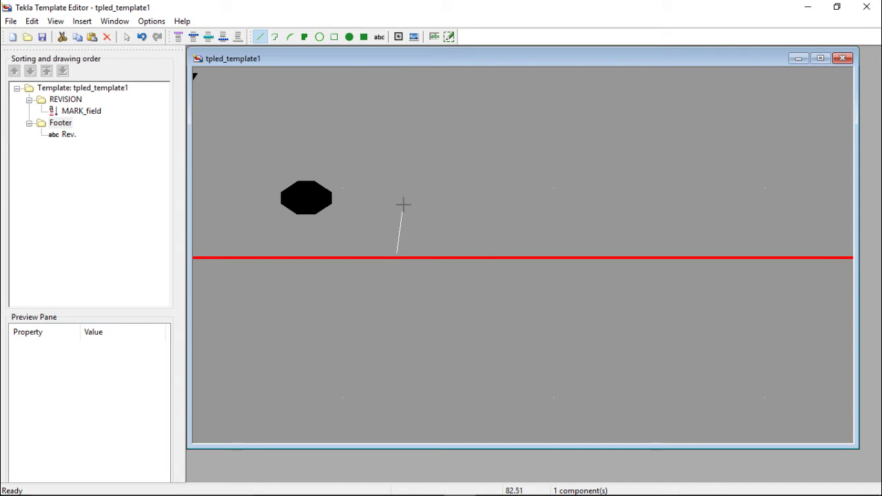
pyautogui.scroll(4, 392, 231)
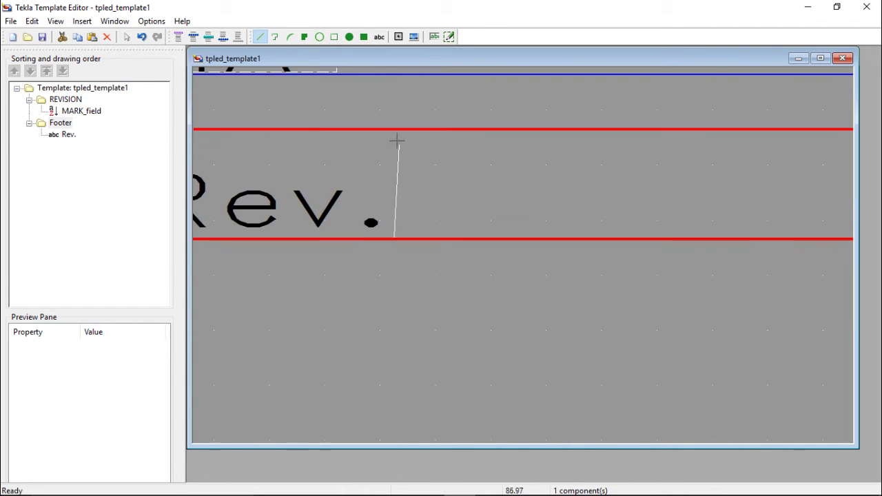
pyautogui.scroll(3, 395, 142)
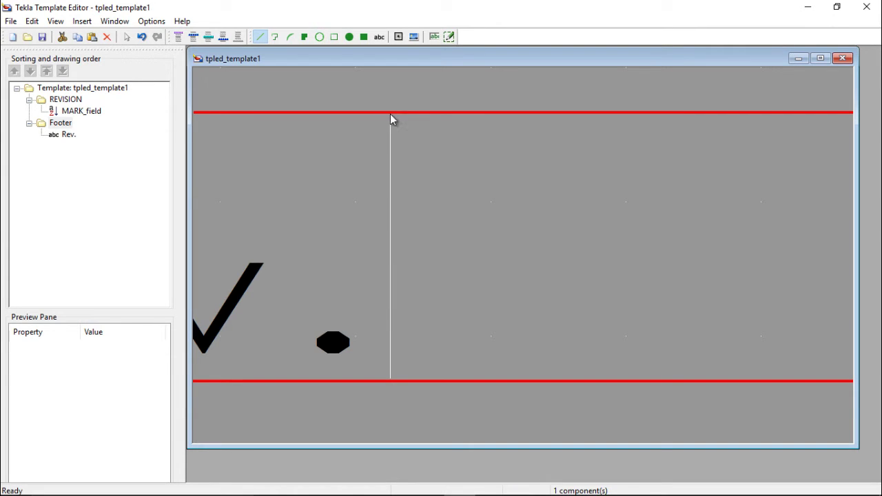
pyautogui.click(390, 114)
pyautogui.doubleClick(390, 131)
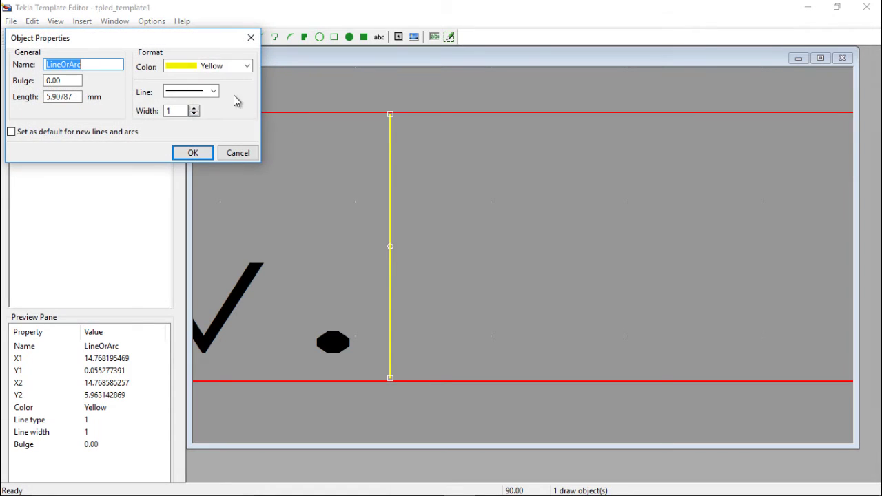
pyautogui.click(246, 66)
pyautogui.click(205, 81)
pyautogui.click(193, 152)
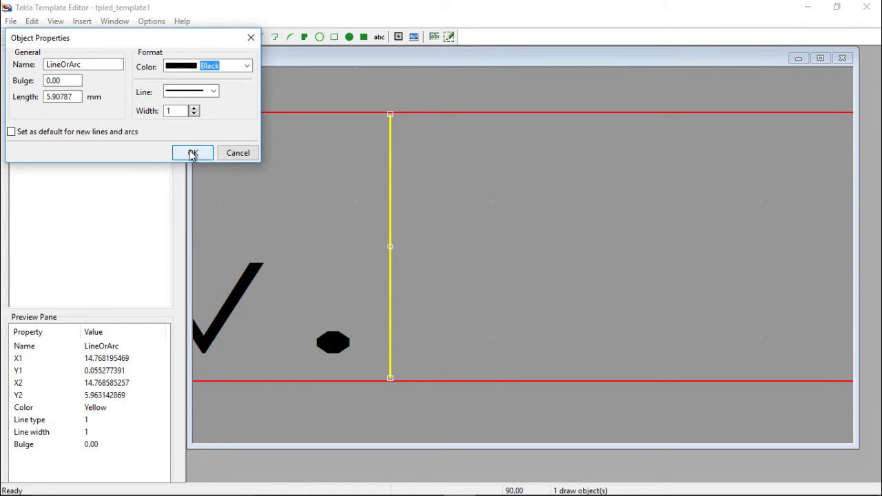
pyautogui.scroll(-5, 410, 237)
pyautogui.scroll(-2, 394, 233)
pyautogui.scroll(5, 396, 231)
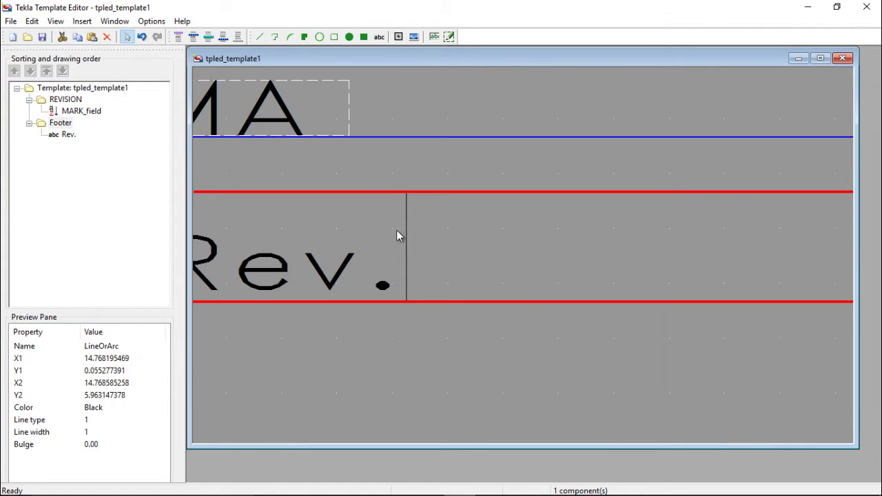
# Step: Draw a black vertical line after MARK_field from the REVISION row's bottom to top boundary
pyautogui.click(260, 37)
pyautogui.scroll(1, 431, 138)
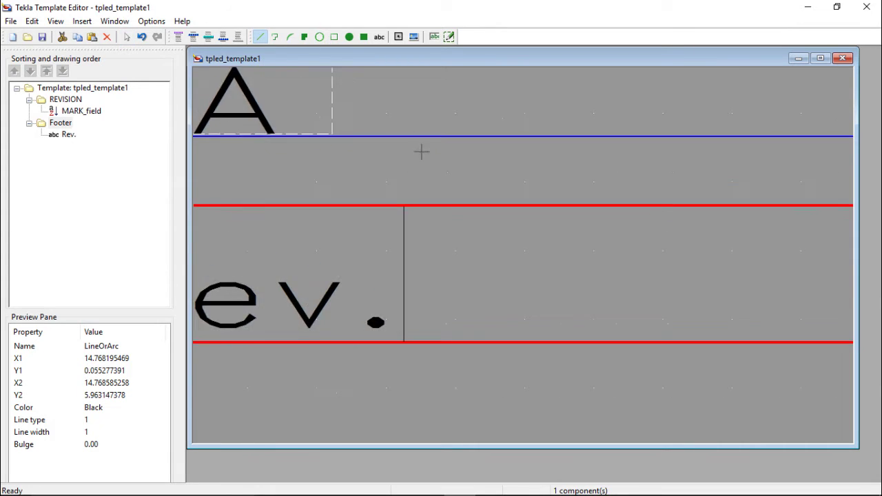
pyautogui.scroll(-2, 422, 151)
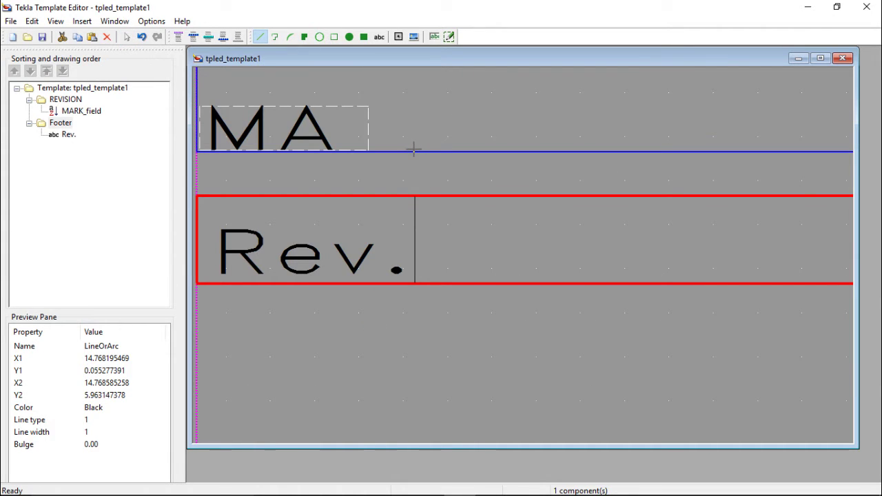
pyautogui.click(413, 152)
pyautogui.scroll(3, 416, 117)
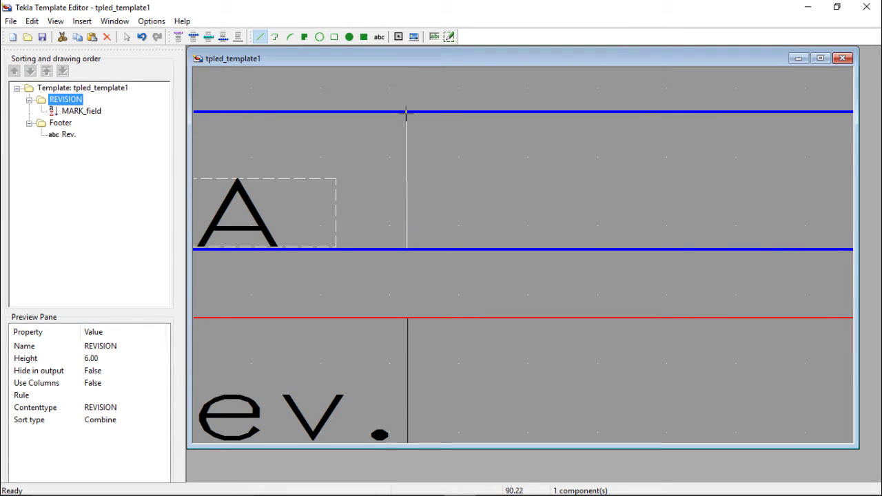
pyautogui.click(406, 112)
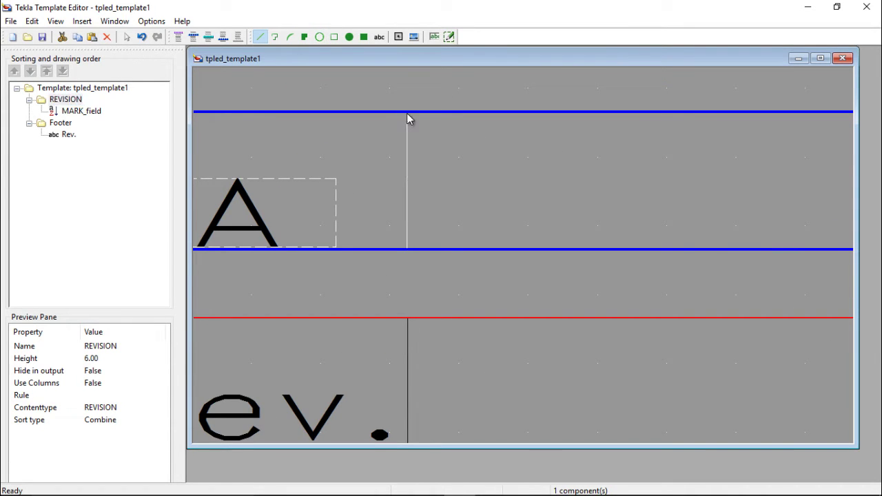
pyautogui.doubleClick(407, 122)
pyautogui.click(217, 66)
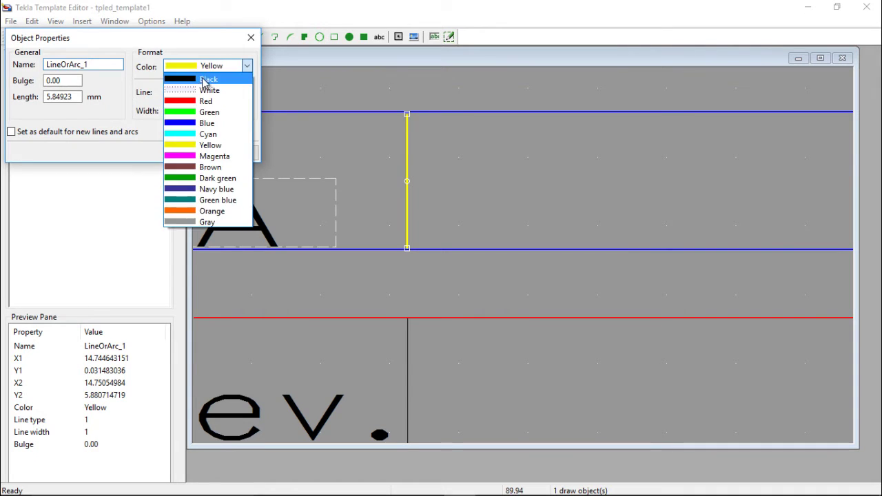
pyautogui.click(183, 78)
pyautogui.click(193, 153)
pyautogui.scroll(-4, 380, 147)
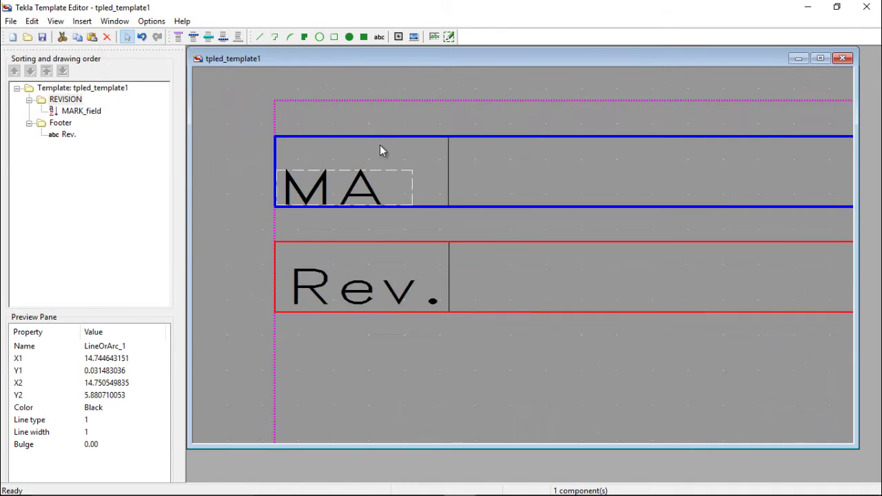
pyautogui.scroll(2, 462, 189)
pyautogui.scroll(-2, 457, 201)
pyautogui.scroll(1, 426, 210)
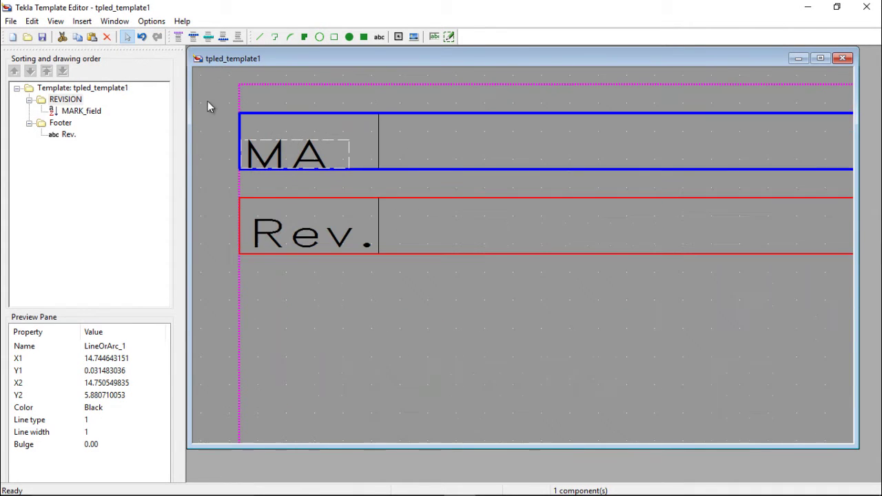
# Step: Create a DATE text label and place it in the Footer row right of the Rev. divider
pyautogui.click(379, 37)
pyautogui.write('da')
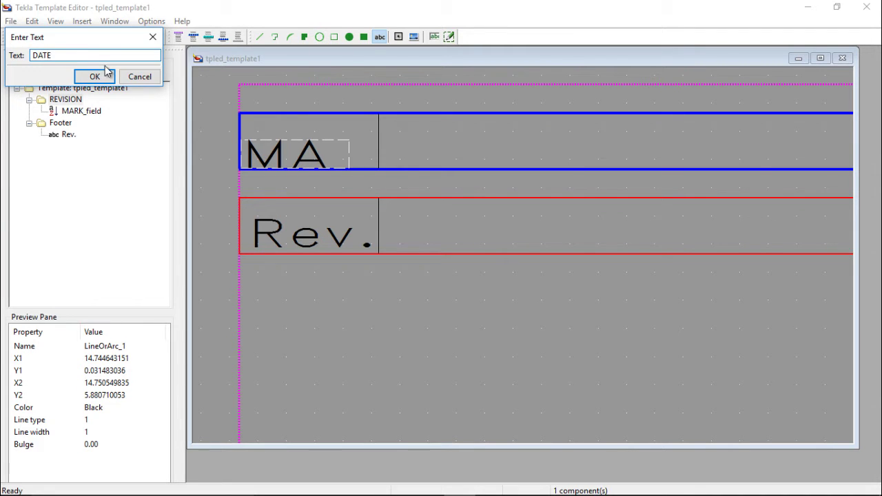
pyautogui.click(95, 77)
pyautogui.scroll(1, 413, 226)
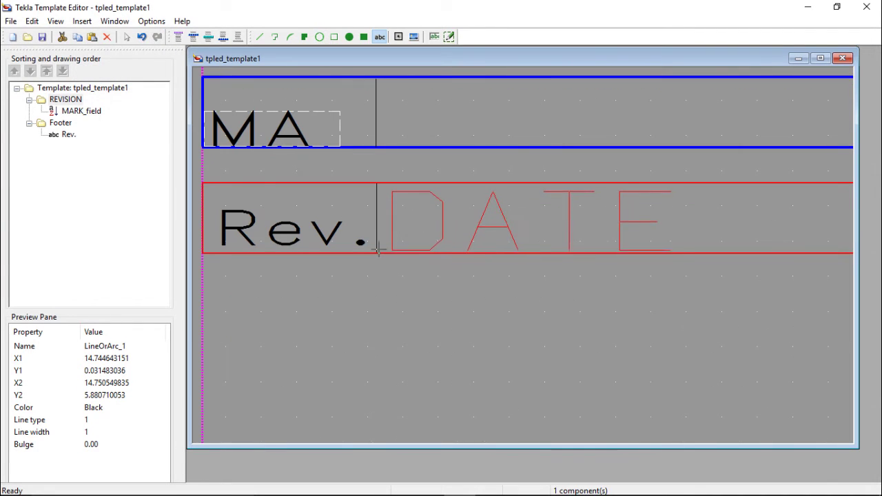
pyautogui.click(378, 248)
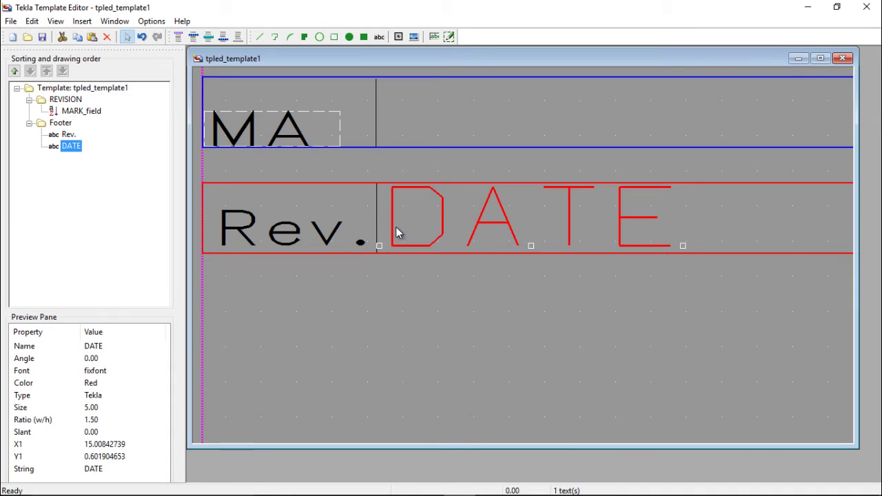
# Step: Change the DATE label's font to RomanD, size 3, colour black, matching Rev
pyautogui.doubleClick(391, 228)
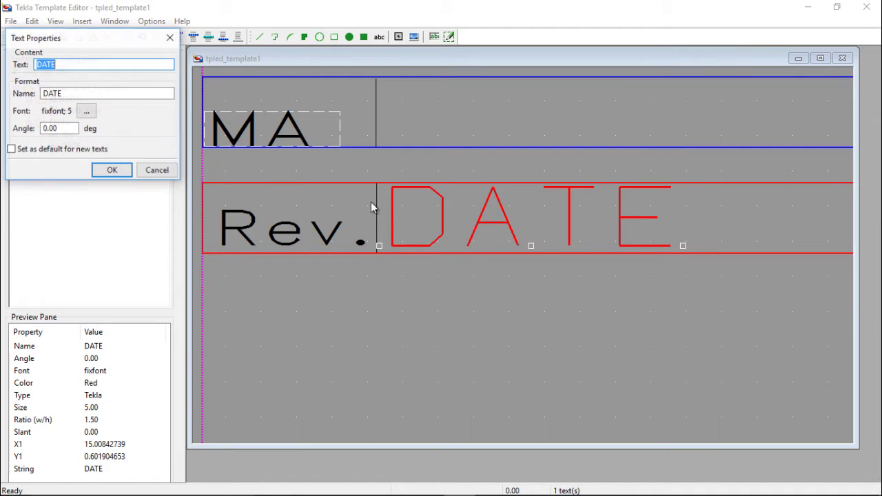
pyautogui.click(86, 111)
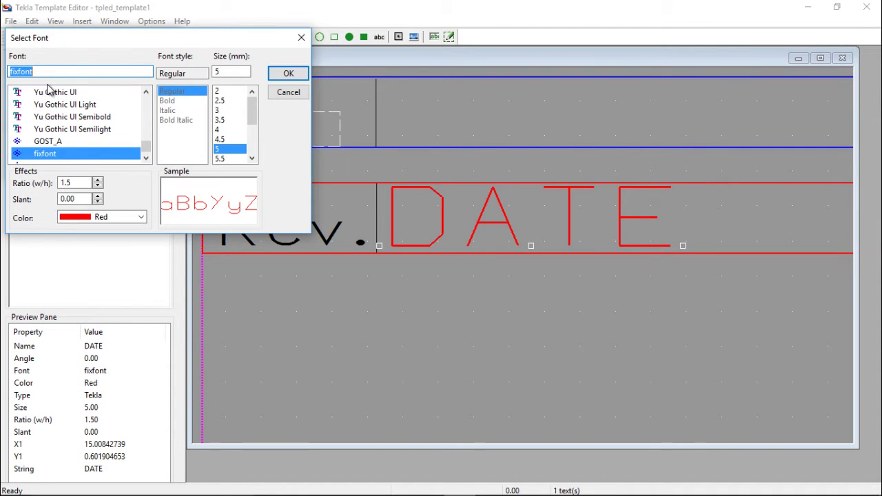
pyautogui.write('Ro')
pyautogui.click(61, 141)
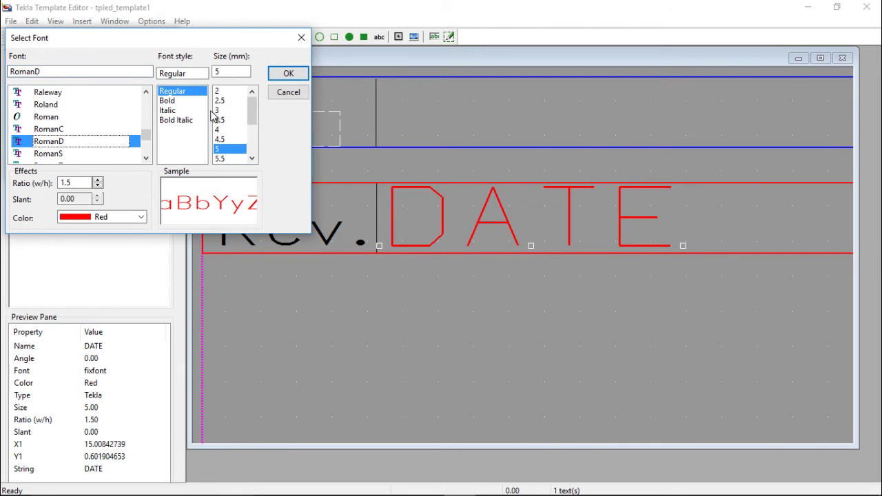
pyautogui.click(225, 111)
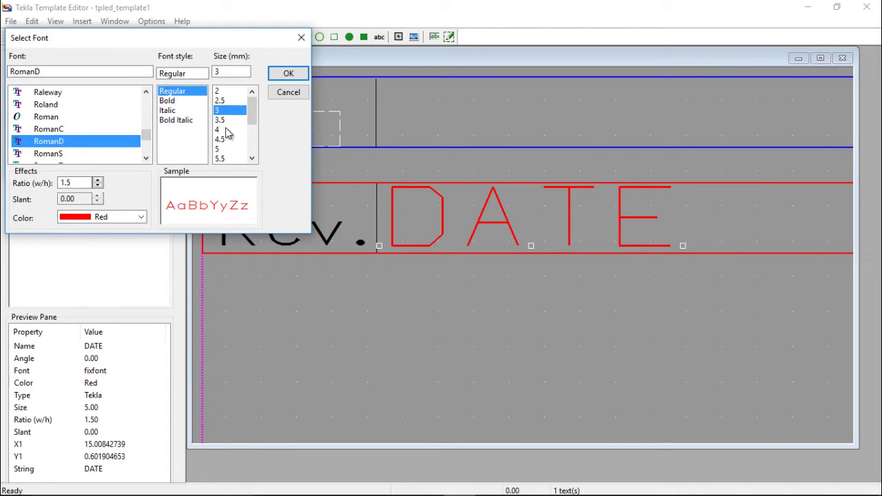
pyautogui.click(124, 217)
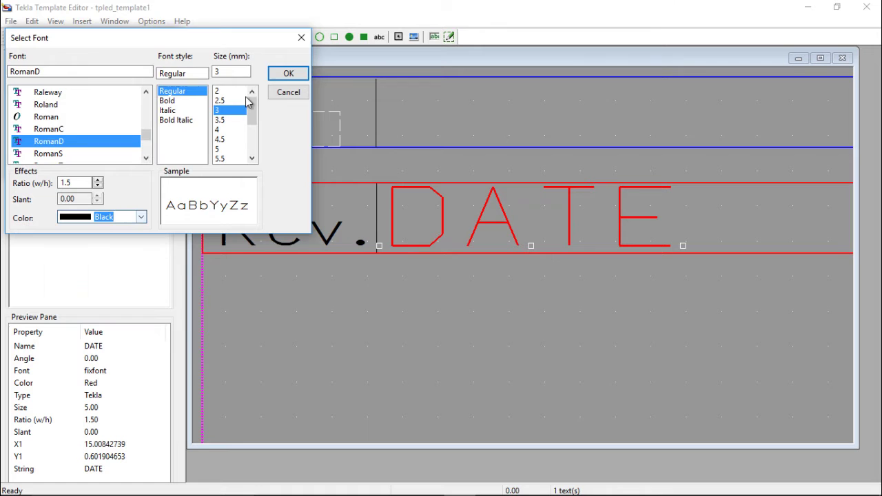
pyautogui.click(283, 76)
pyautogui.click(141, 171)
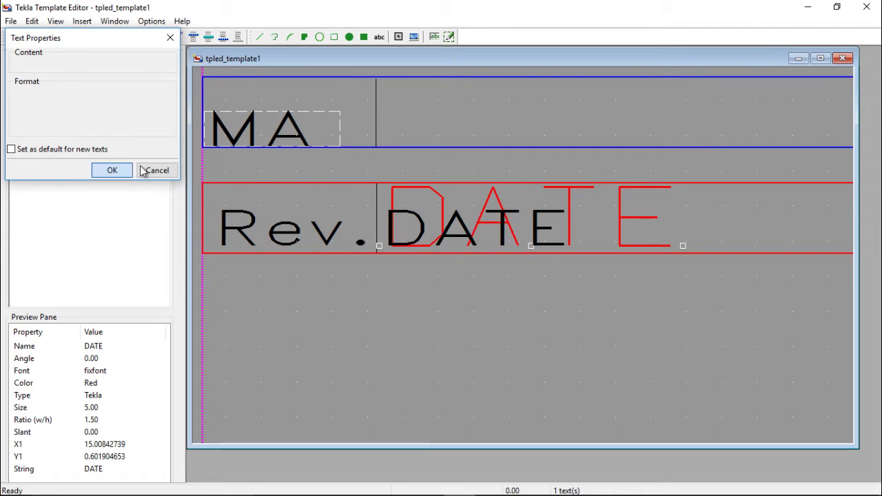
# Step: Insert a DATE_CREATE value field after MA in the REVISION row
pyautogui.click(434, 40)
pyautogui.click(435, 38)
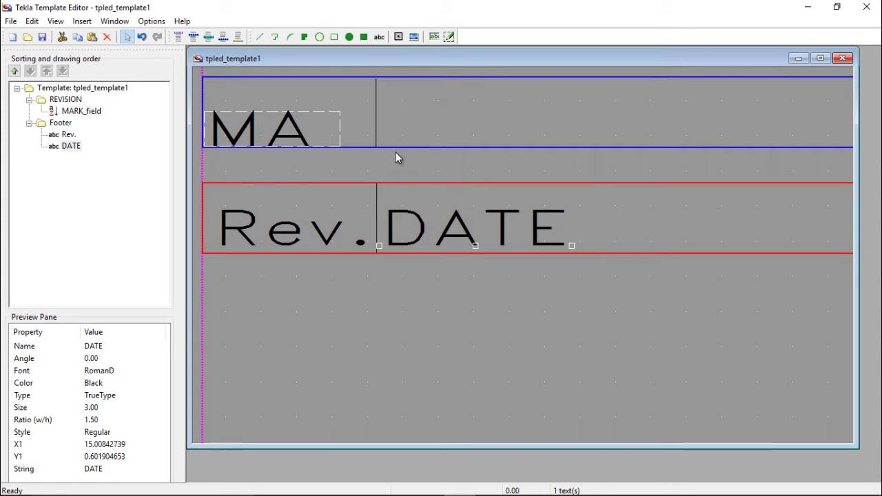
pyautogui.click(435, 38)
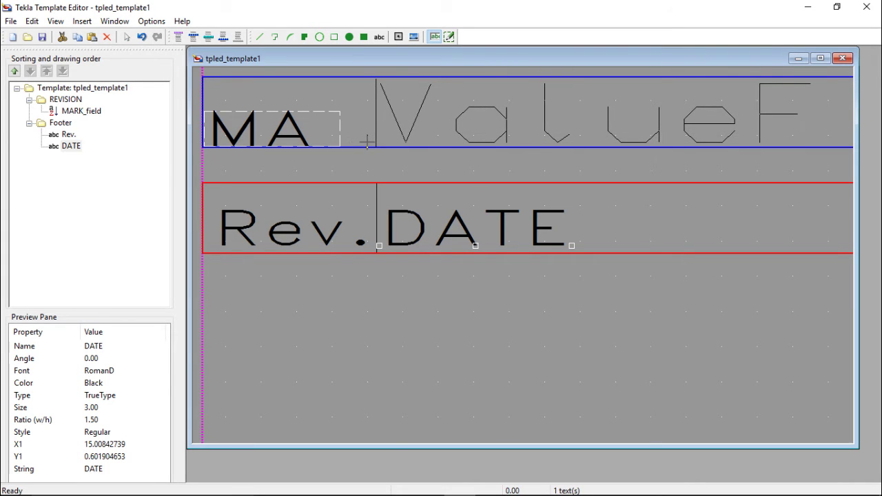
pyautogui.click(370, 148)
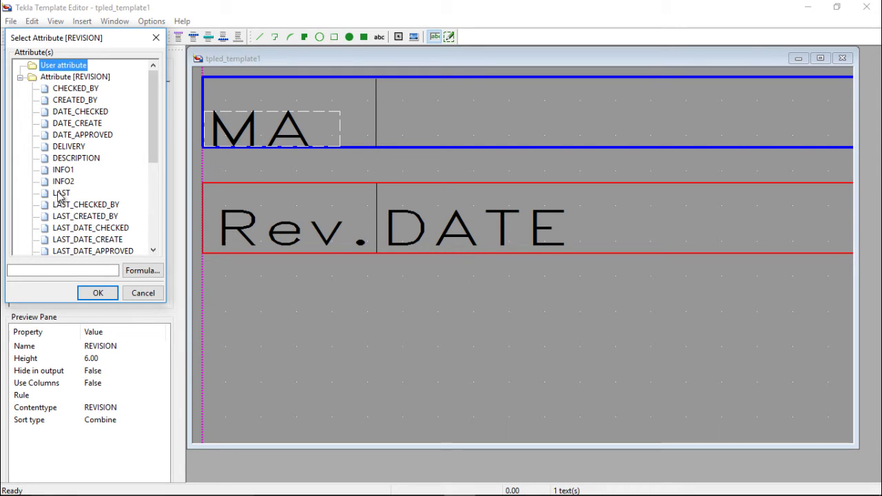
pyautogui.click(79, 124)
pyautogui.click(100, 294)
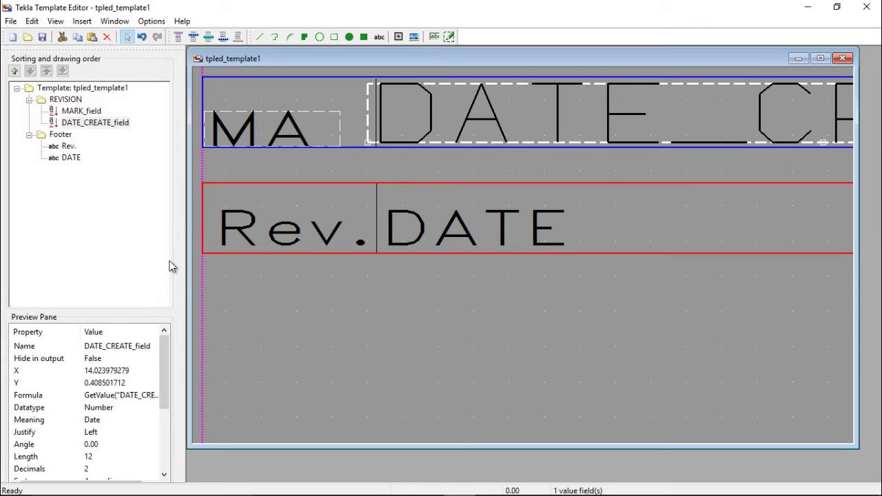
# Step: Set the DATE_CREATE field's font to RomanD at size 3
pyautogui.doubleClick(433, 127)
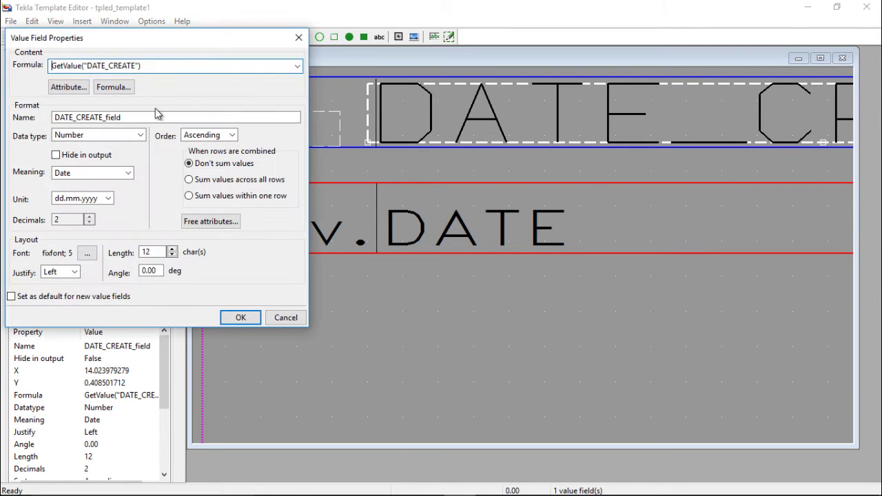
pyautogui.click(92, 253)
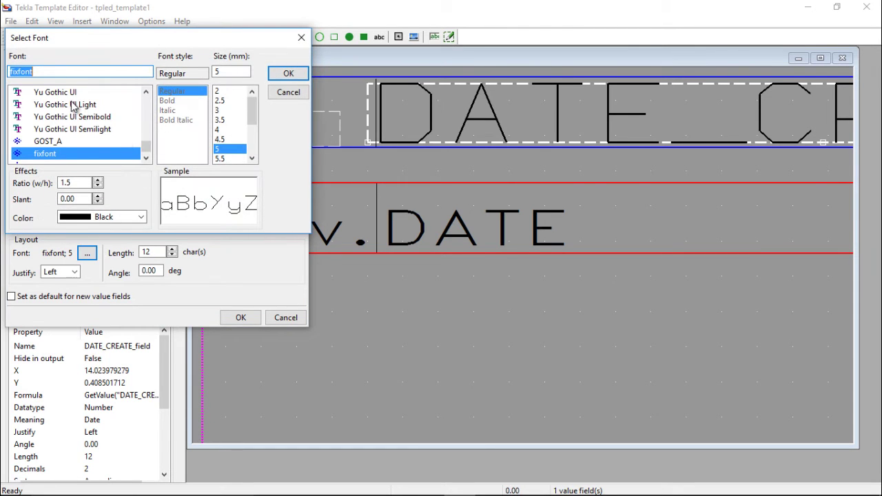
pyautogui.write('Ro')
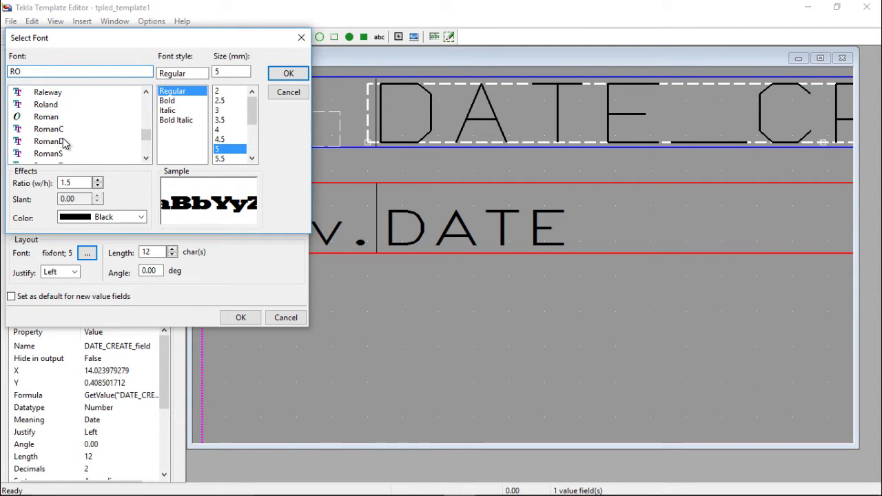
pyautogui.click(65, 142)
pyautogui.click(226, 111)
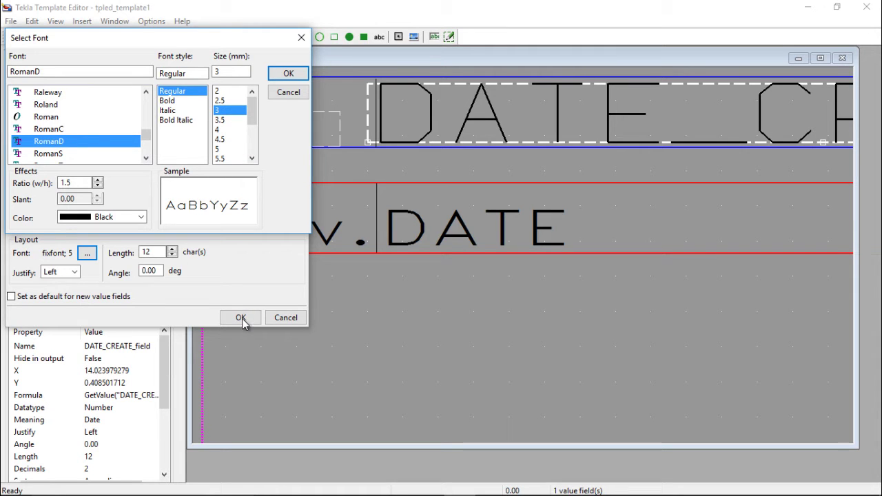
pyautogui.click(289, 73)
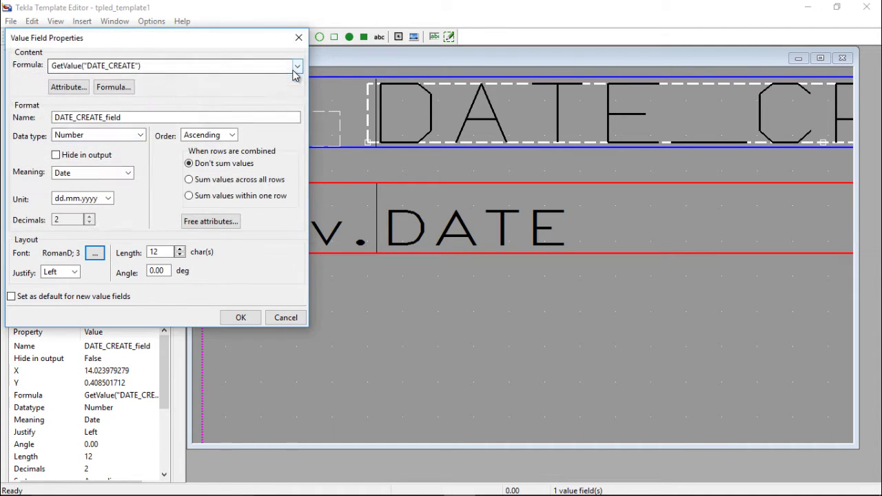
# Step: Apply the field's font, then change DATE_CREATE_field's Length from 12 to 11 characters
pyautogui.click(239, 319)
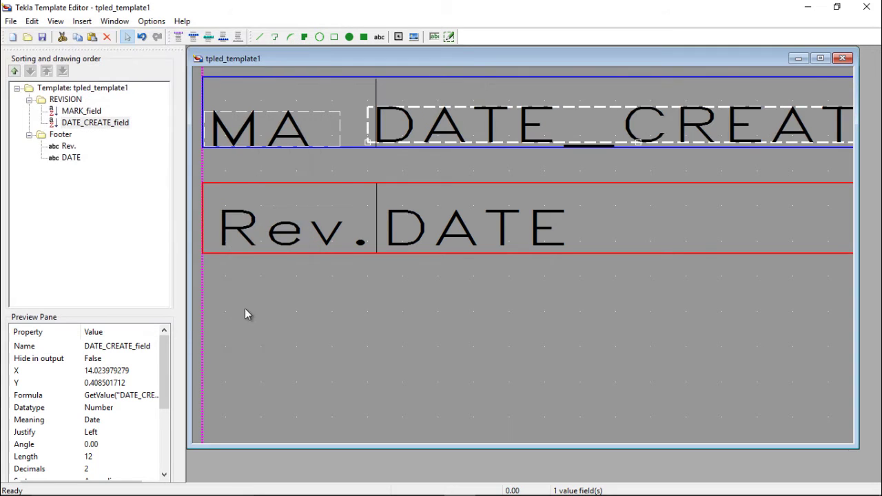
pyautogui.doubleClick(436, 124)
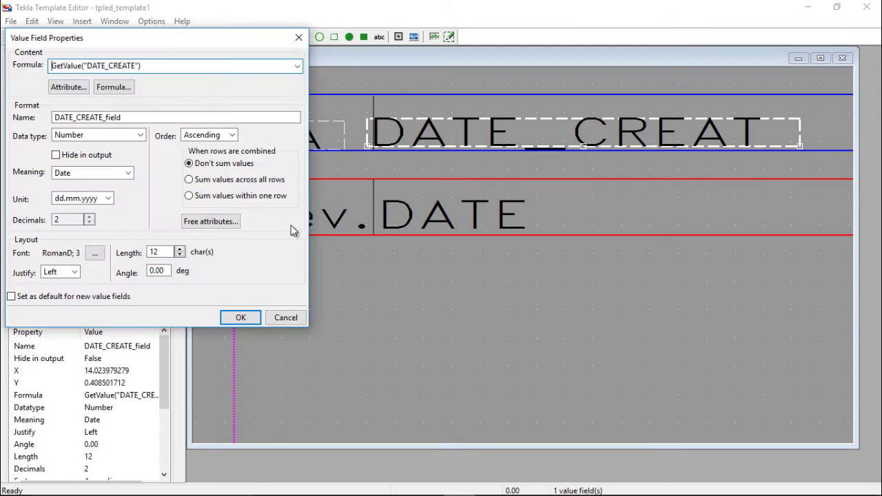
pyautogui.click(166, 252)
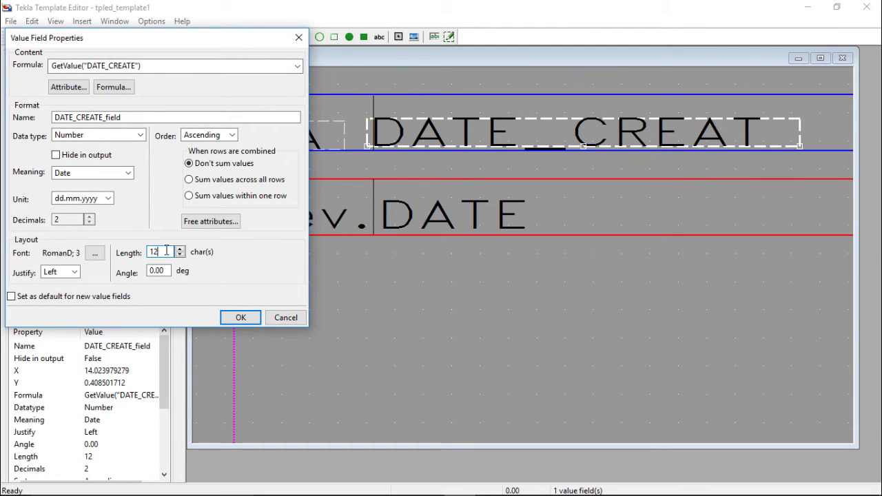
pyautogui.click(248, 317)
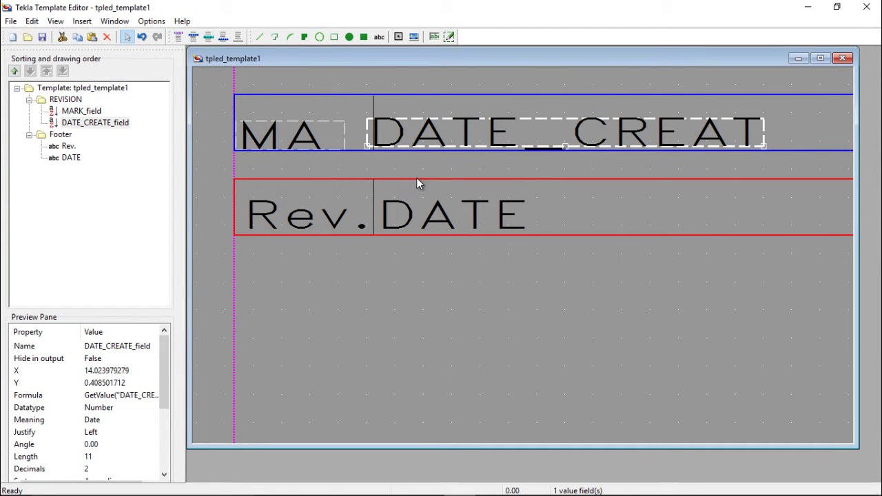
pyautogui.scroll(-1, 523, 149)
pyautogui.scroll(2, 568, 133)
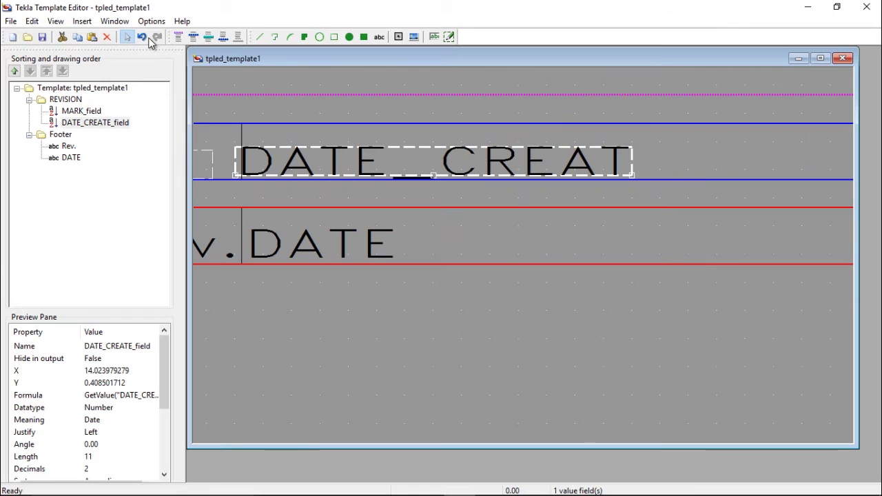
# Step: Draw a second black vertical line, about 5.76 mm, across the Footer row right of DATE
pyautogui.click(260, 37)
pyautogui.scroll(1, 665, 243)
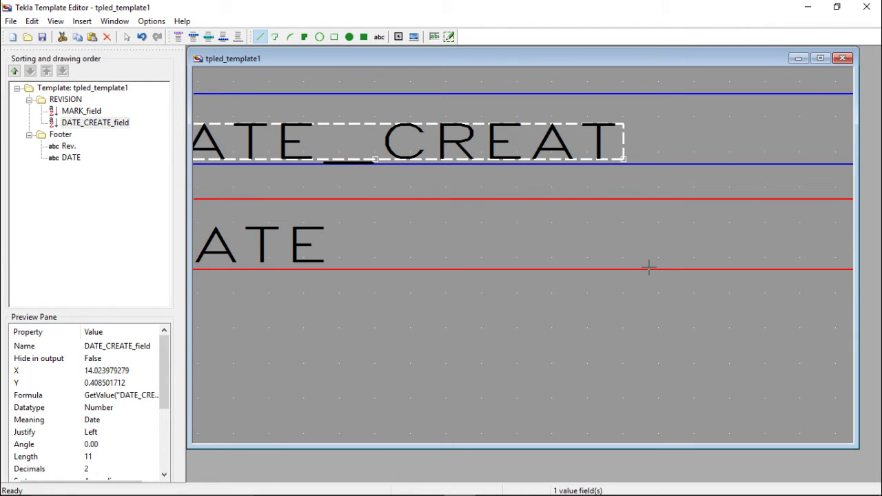
pyautogui.click(649, 267)
pyautogui.scroll(1, 648, 200)
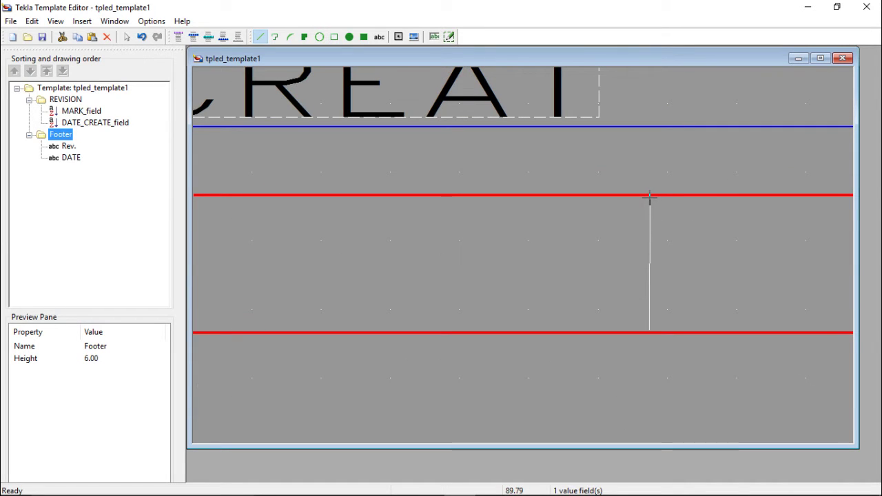
pyautogui.click(649, 197)
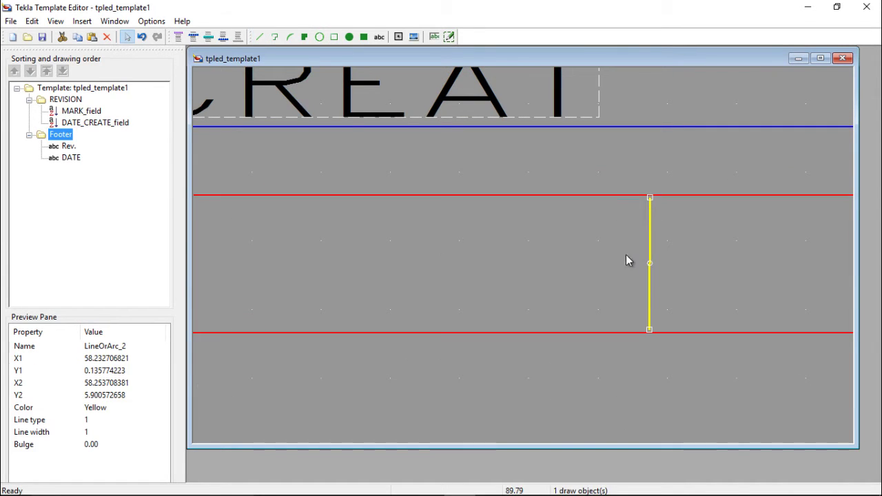
pyautogui.doubleClick(650, 220)
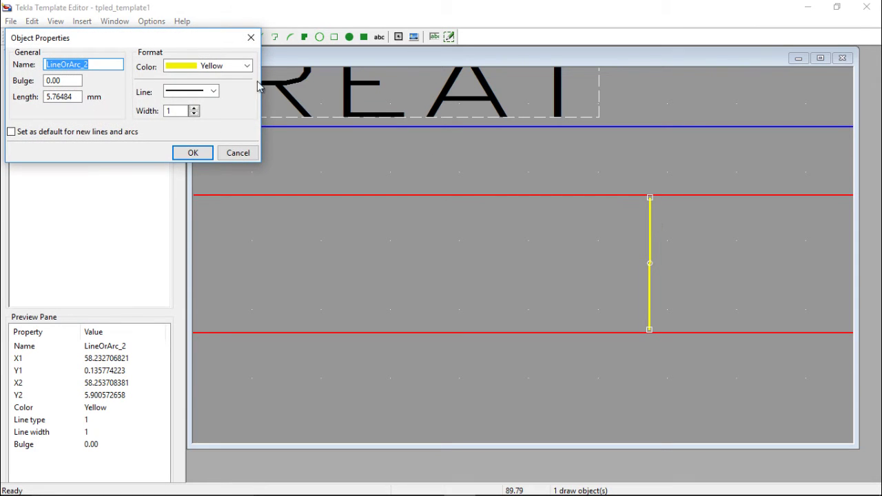
pyautogui.click(246, 66)
pyautogui.scroll(3, 246, 66)
pyautogui.click(206, 76)
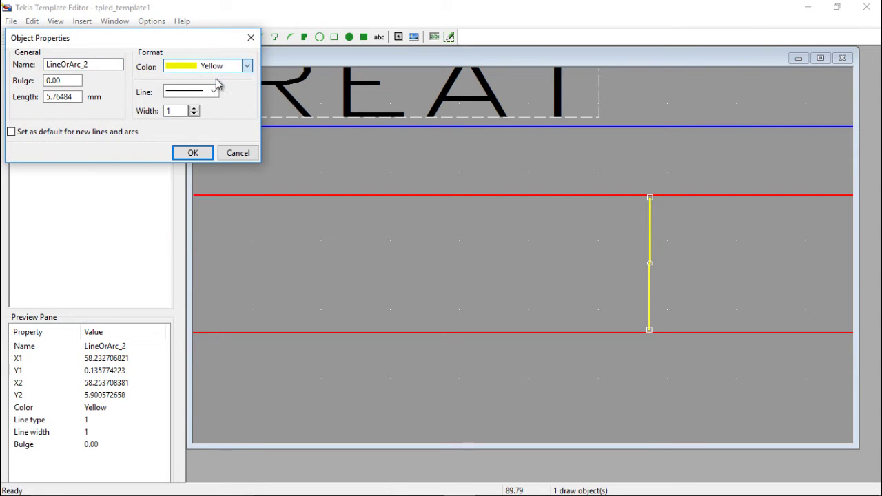
pyautogui.click(193, 153)
pyautogui.scroll(-3, 411, 262)
pyautogui.scroll(4, 454, 252)
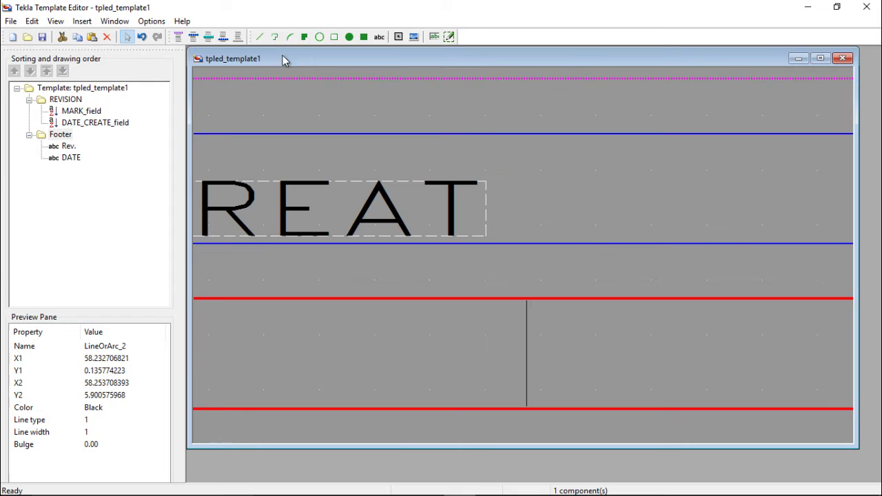
# Step: Draw a black vertical line about 5.92 mm across the REVISION row after DATE_CREAT
pyautogui.click(261, 38)
pyautogui.scroll(2, 534, 246)
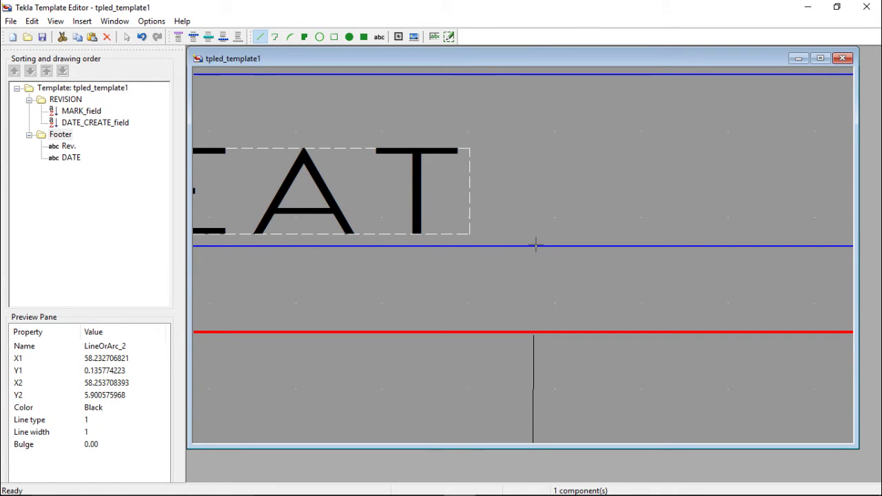
pyautogui.click(534, 245)
pyautogui.scroll(-1, 536, 195)
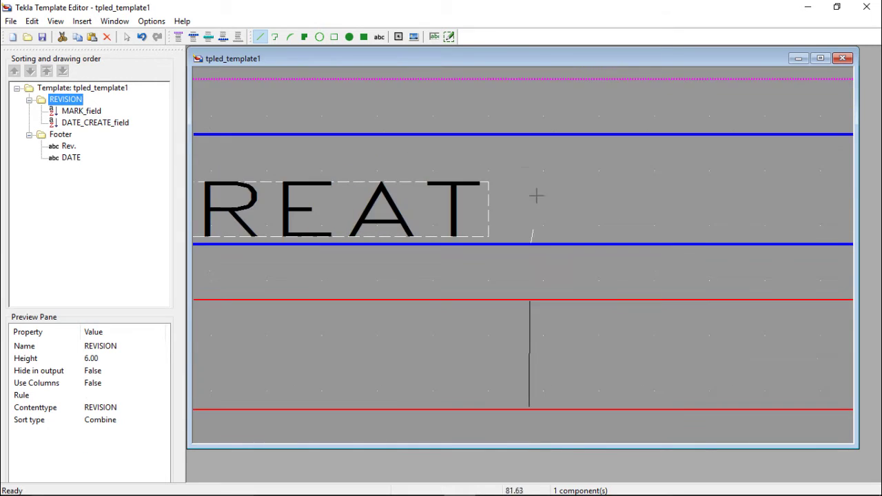
pyautogui.scroll(1, 535, 141)
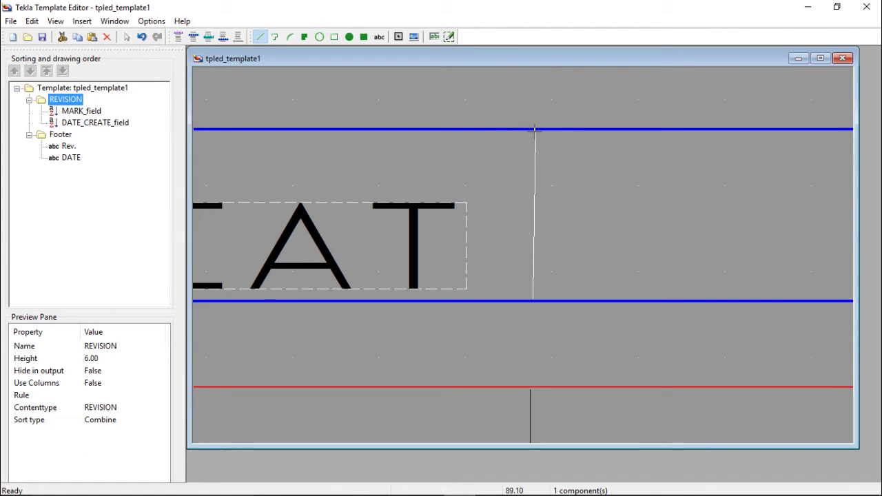
pyautogui.scroll(1, 532, 129)
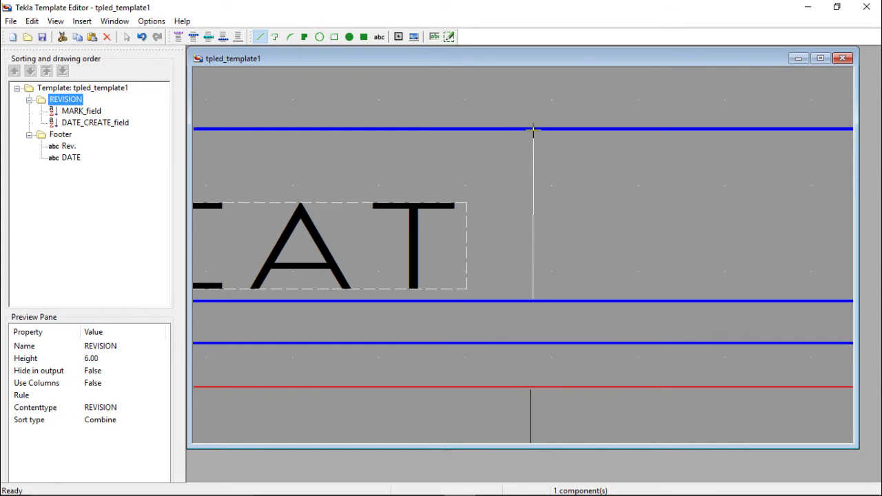
pyautogui.click(532, 129)
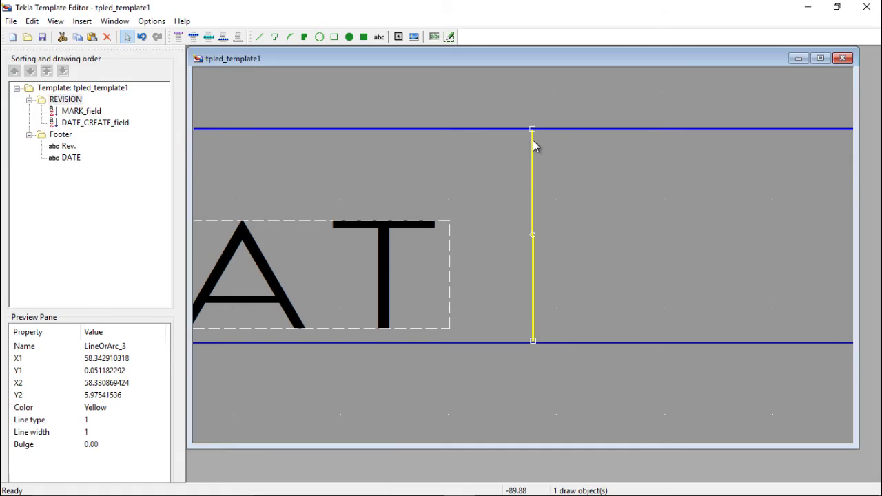
pyautogui.doubleClick(533, 140)
pyautogui.click(239, 67)
pyautogui.click(204, 80)
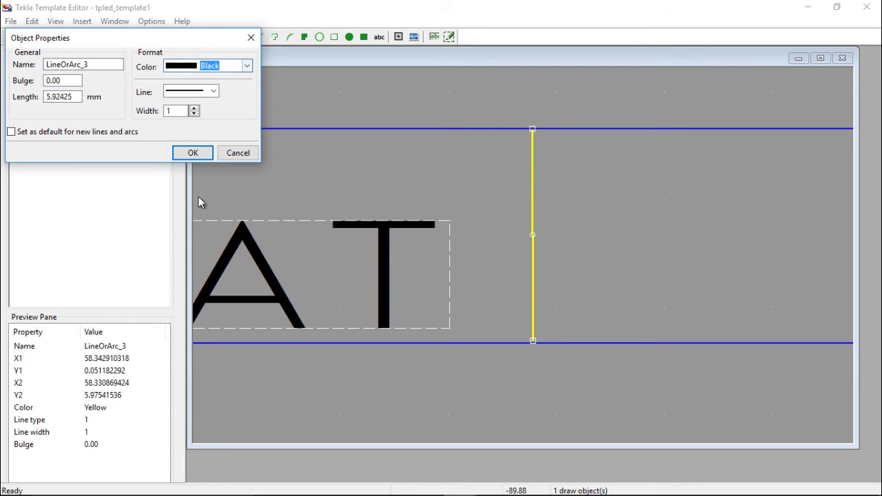
pyautogui.click(190, 153)
pyautogui.scroll(-8, 470, 168)
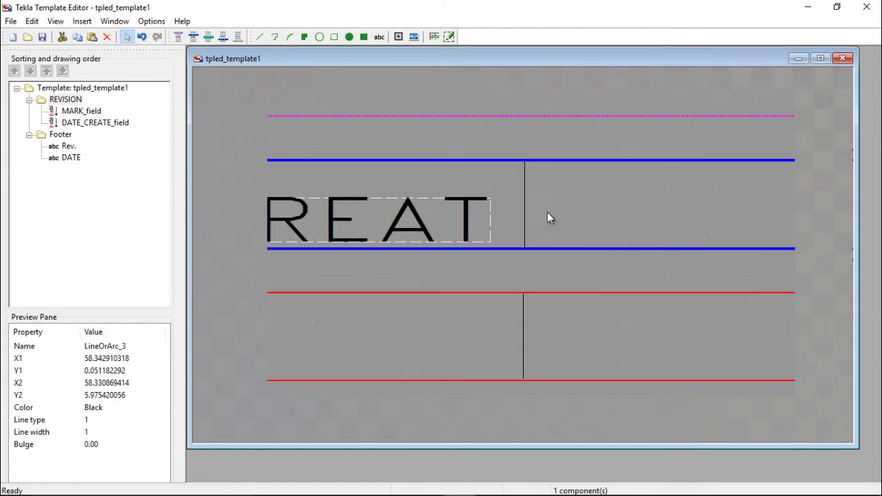
pyautogui.scroll(-3, 562, 201)
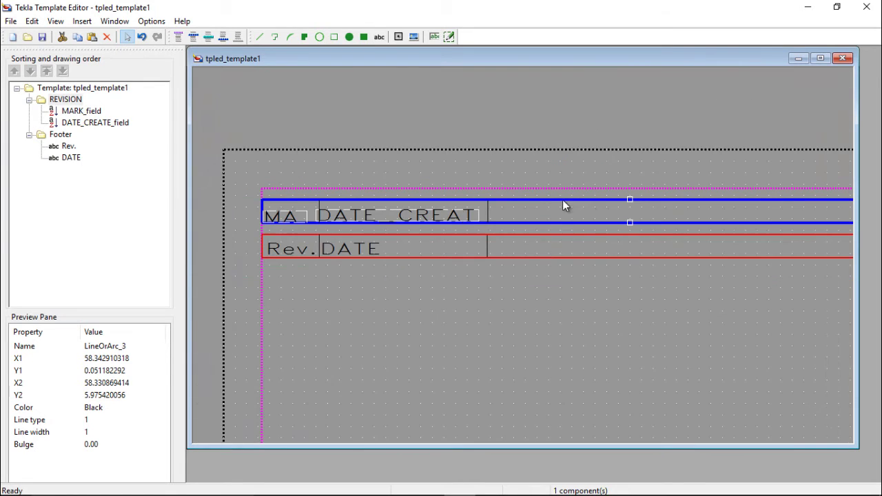
# Step: Create a DESCRIPTION text label and place it in the Footer row past the DATE divider
pyautogui.scroll(3, 653, 219)
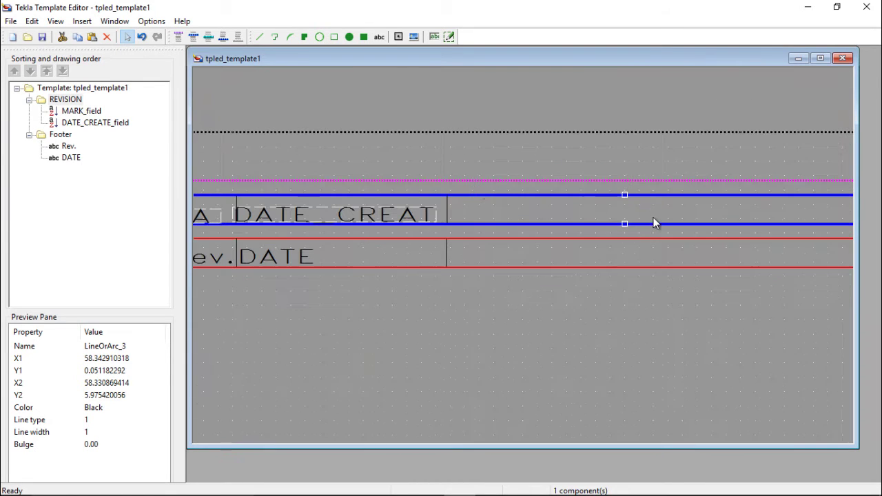
pyautogui.click(380, 38)
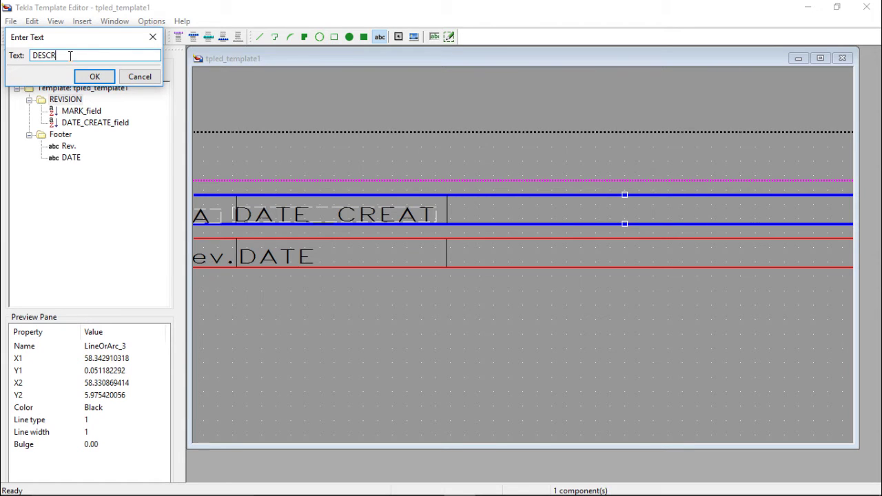
pyautogui.write('DESCRIPTIO')
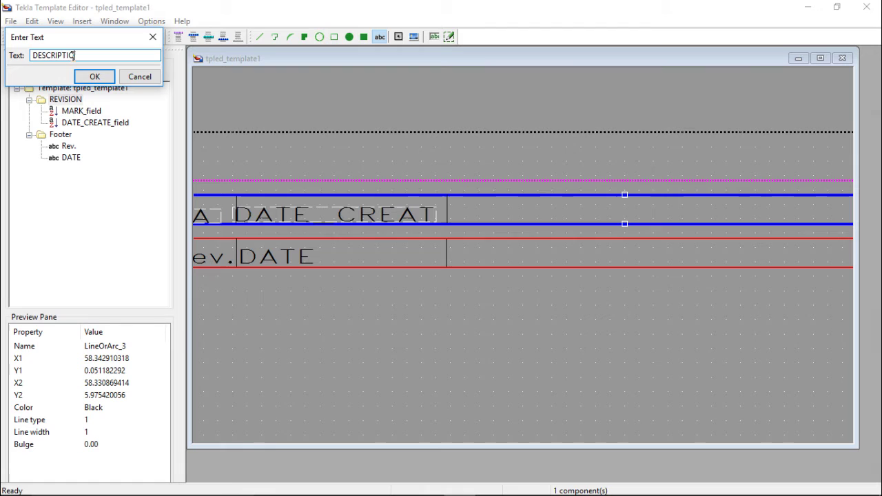
pyautogui.write('N')
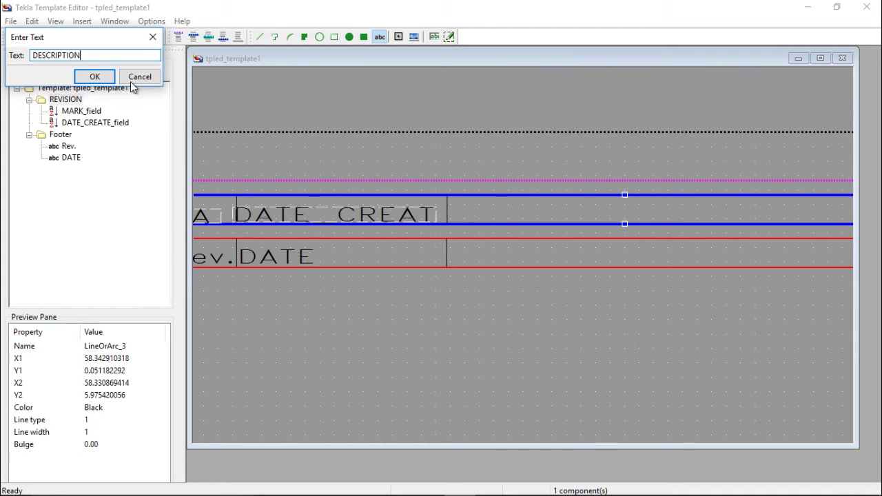
pyautogui.click(94, 77)
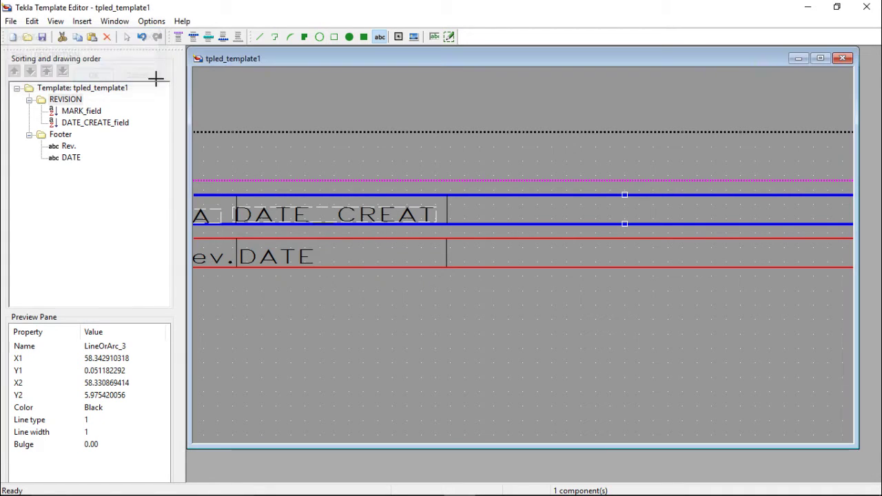
pyautogui.scroll(2, 460, 262)
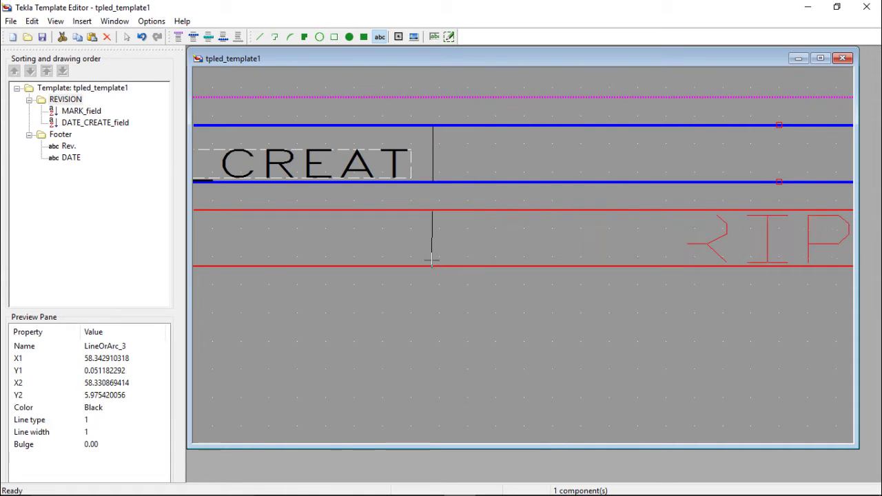
pyautogui.click(428, 261)
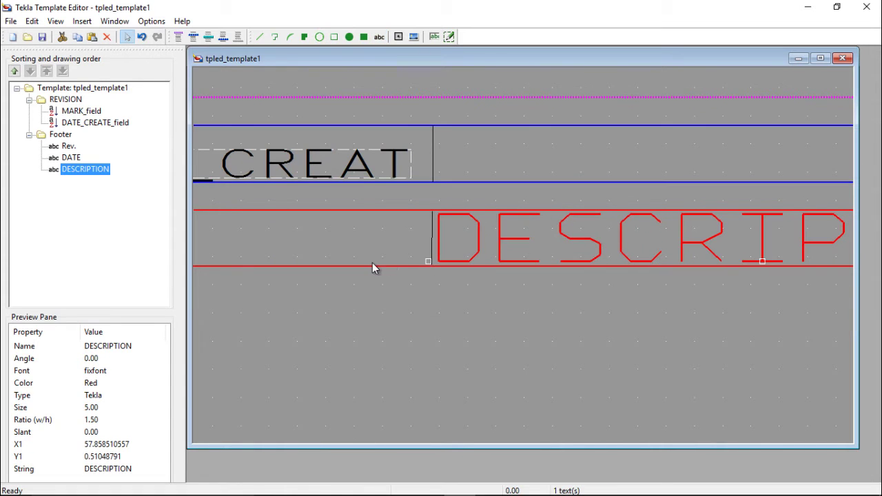
# Step: Change the DESCRIPTION label from red fixfont to black RomanD text at size 3
pyautogui.doubleClick(479, 242)
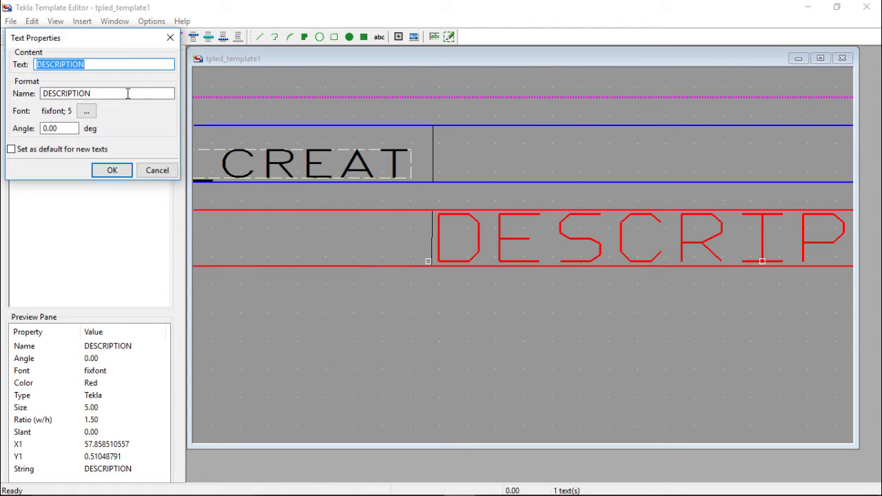
pyautogui.click(86, 112)
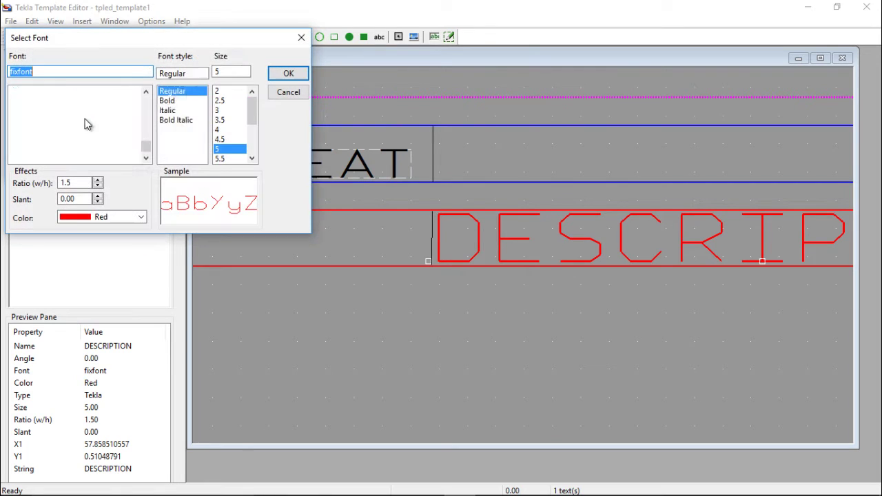
pyautogui.click(126, 217)
pyautogui.click(109, 229)
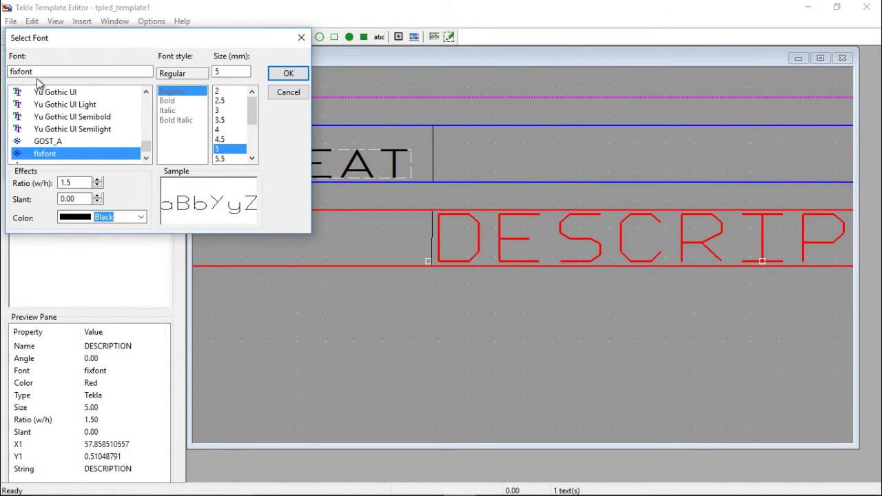
pyautogui.moveTo(35, 72); pyautogui.dragTo(3, 71)
pyautogui.write('Ro')
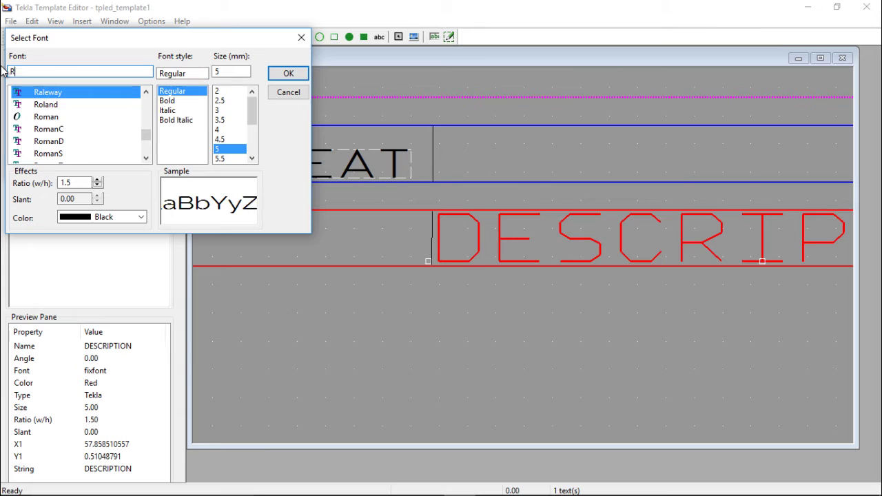
pyautogui.click(49, 143)
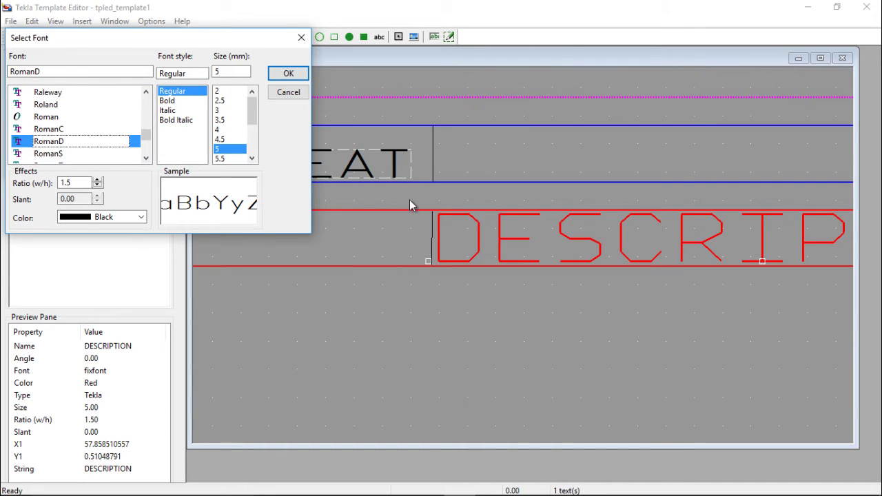
pyautogui.click(220, 111)
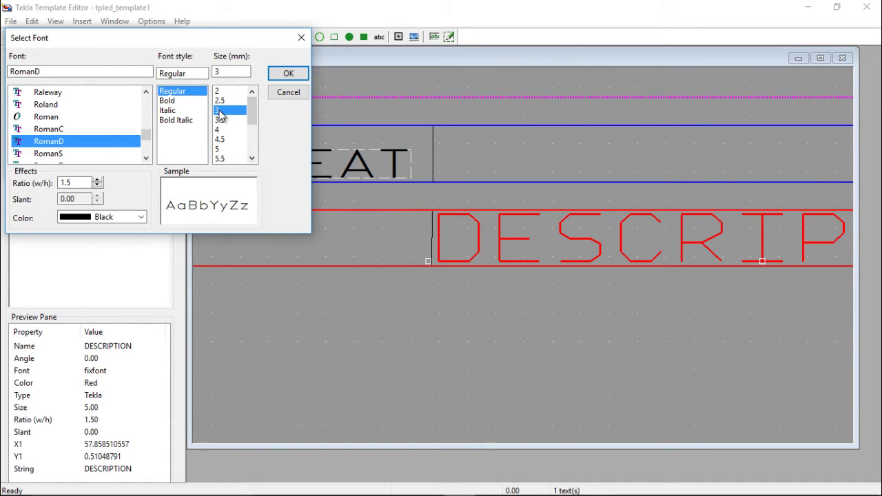
pyautogui.click(288, 73)
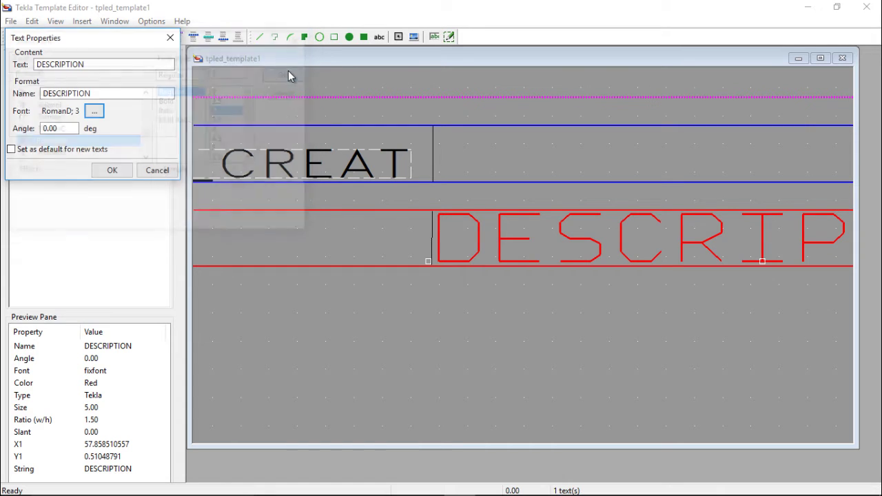
pyautogui.click(111, 170)
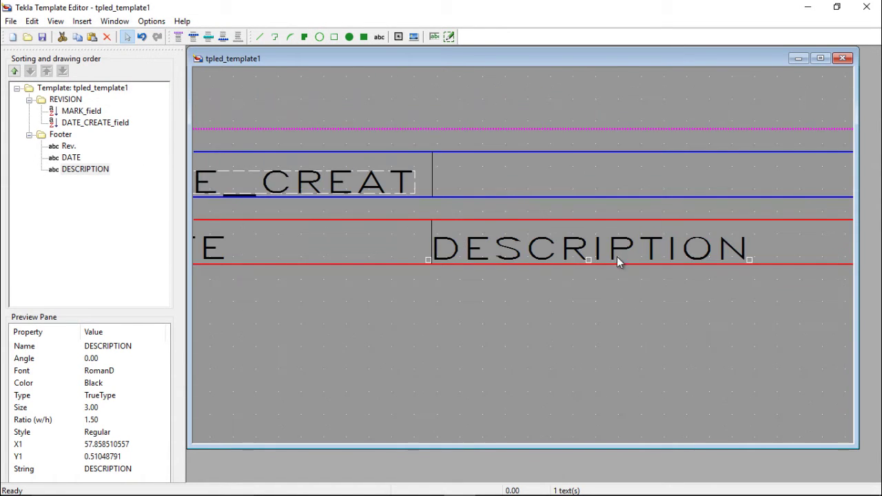
# Step: Place a value field in the REVISION row bound to the DESCRIPTION attribute
pyautogui.click(434, 37)
pyautogui.scroll(1, 417, 173)
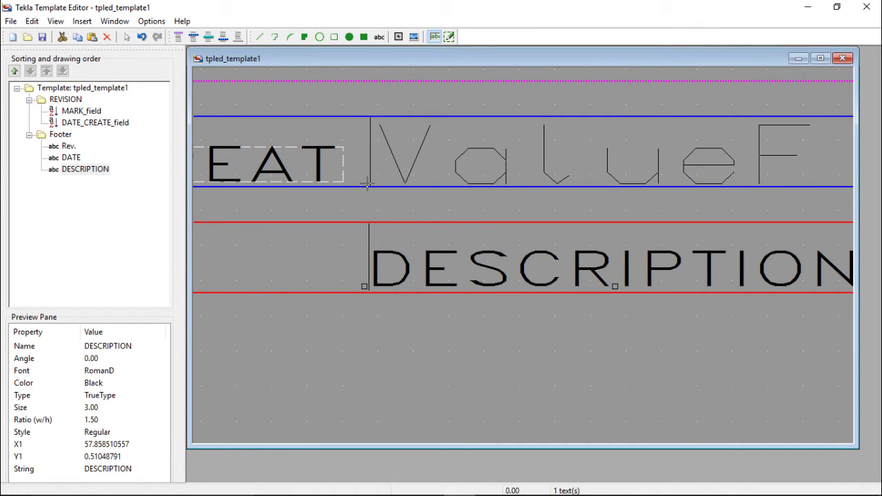
pyautogui.click(369, 186)
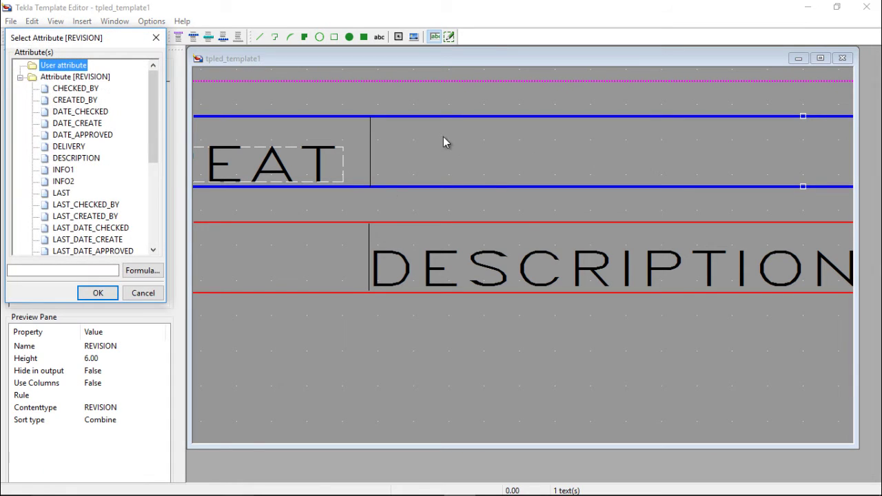
pyautogui.click(78, 158)
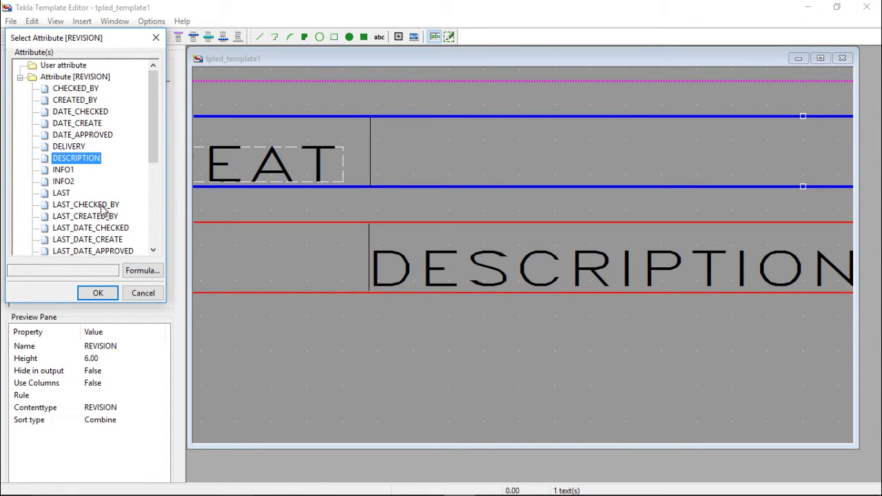
pyautogui.click(97, 292)
# Step: Set DESCRIPTION_field's font to RomanD at size 3
pyautogui.doubleClick(431, 161)
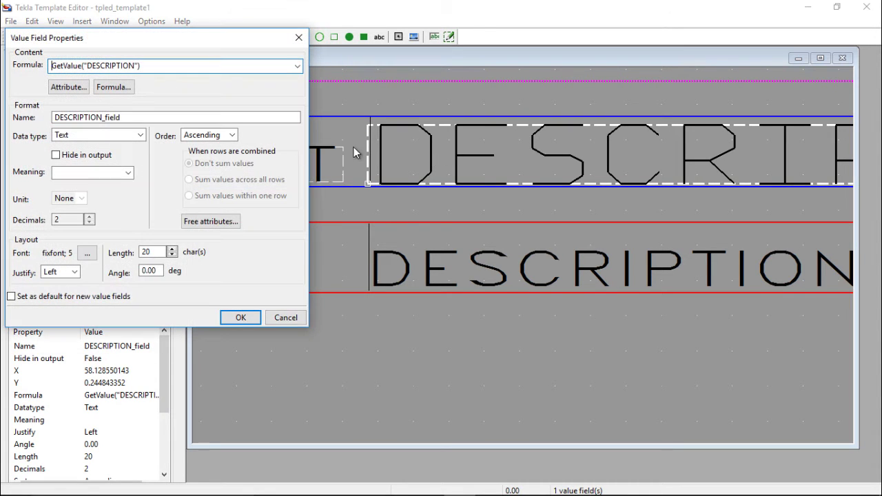
pyautogui.click(87, 253)
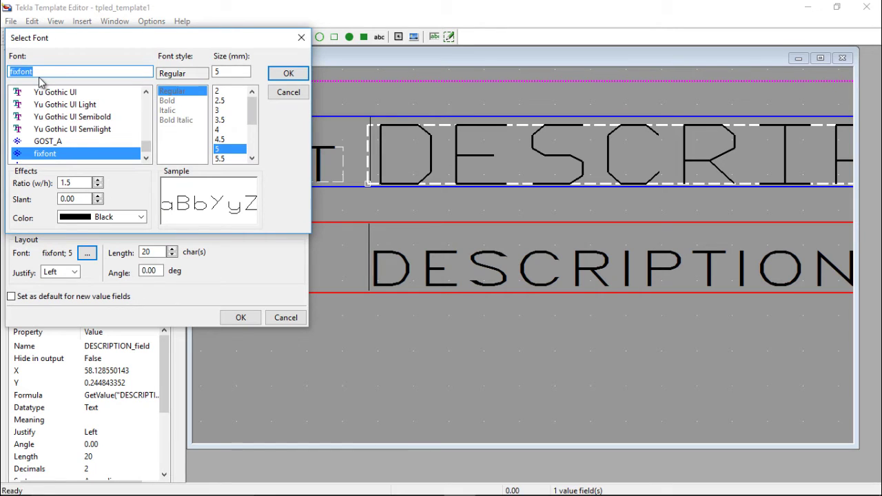
pyautogui.write('RO')
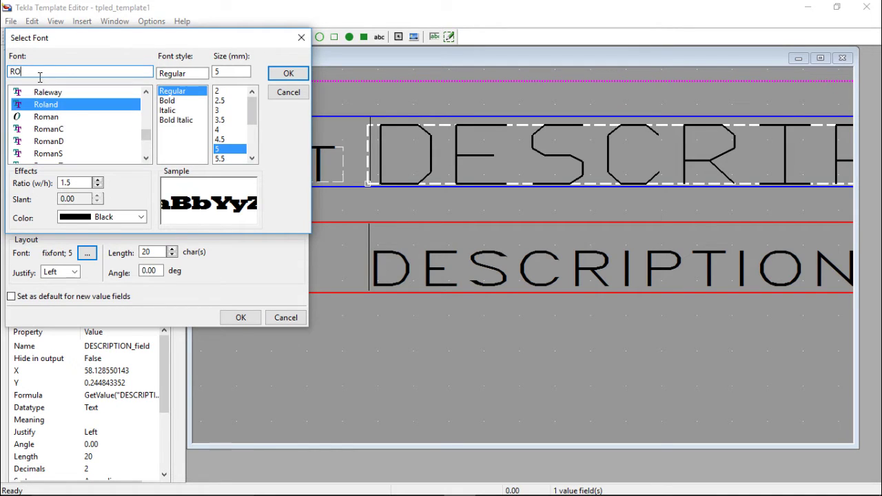
pyautogui.click(62, 141)
pyautogui.click(222, 111)
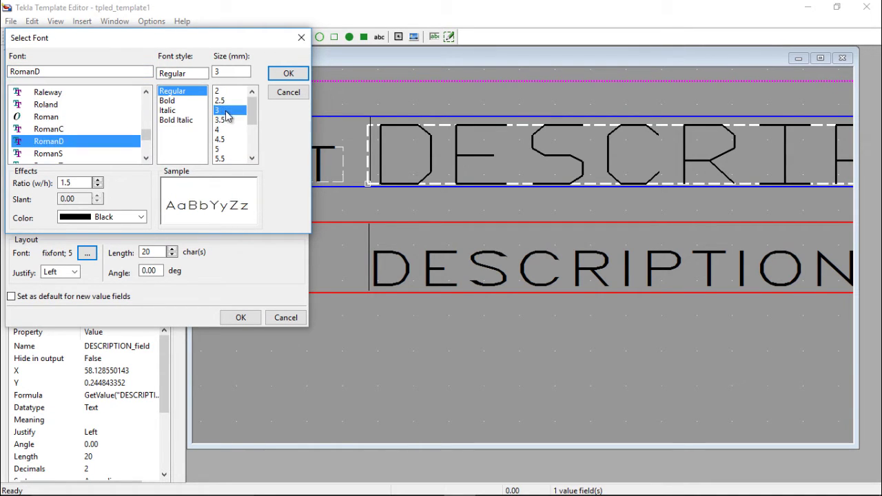
pyautogui.click(284, 74)
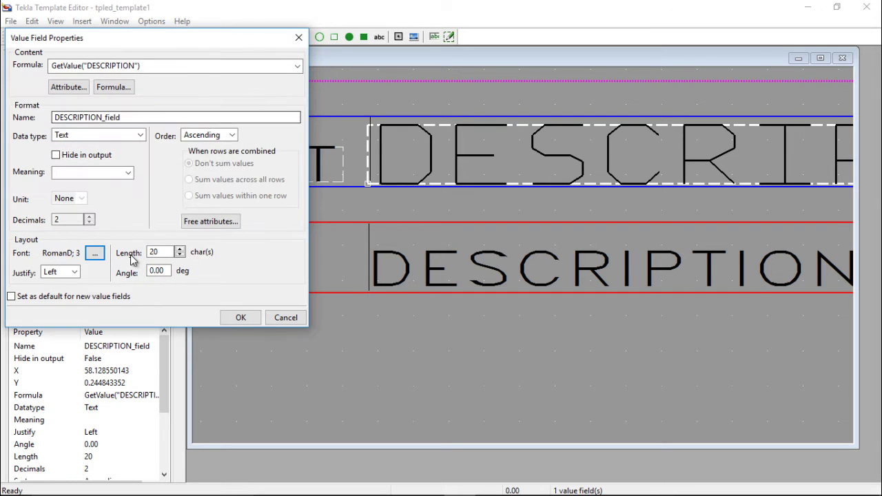
pyautogui.click(242, 318)
# Step: Limit DESCRIPTION_field's length to 16 characters
pyautogui.doubleClick(439, 171)
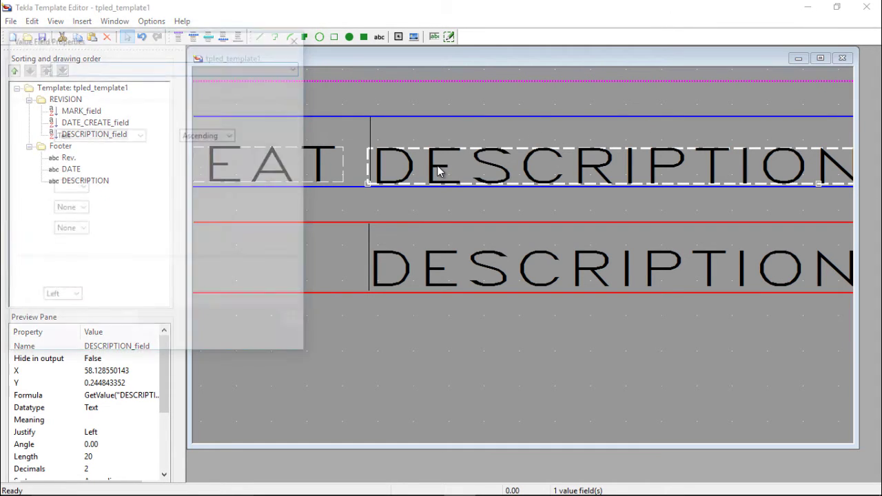
pyautogui.moveTo(165, 252); pyautogui.dragTo(143, 257)
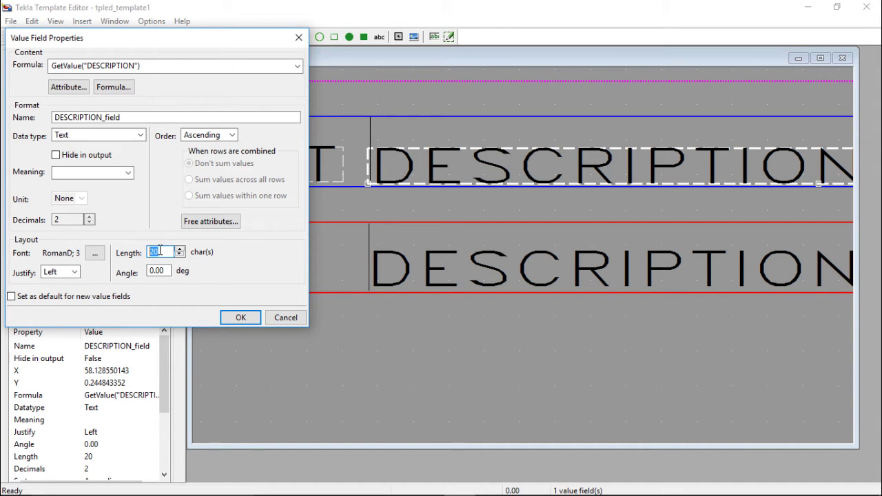
pyautogui.write('16')
pyautogui.click(241, 318)
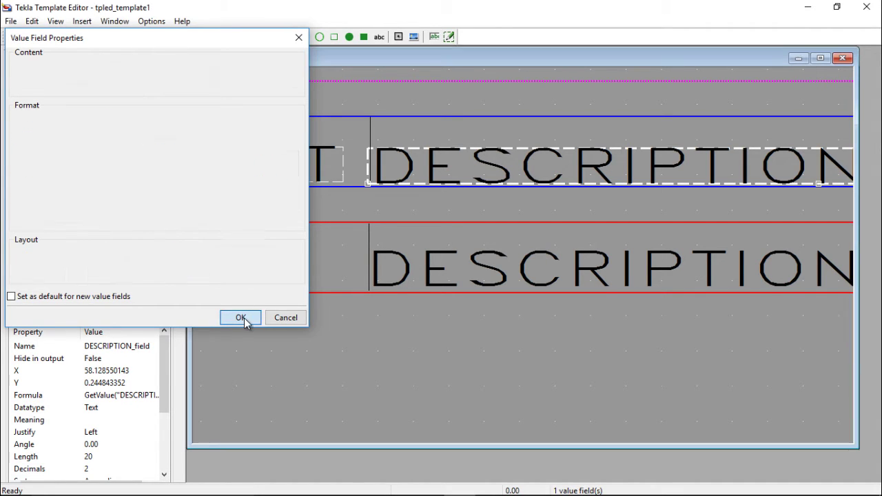
pyautogui.scroll(-3, 289, 213)
pyautogui.scroll(4, 655, 180)
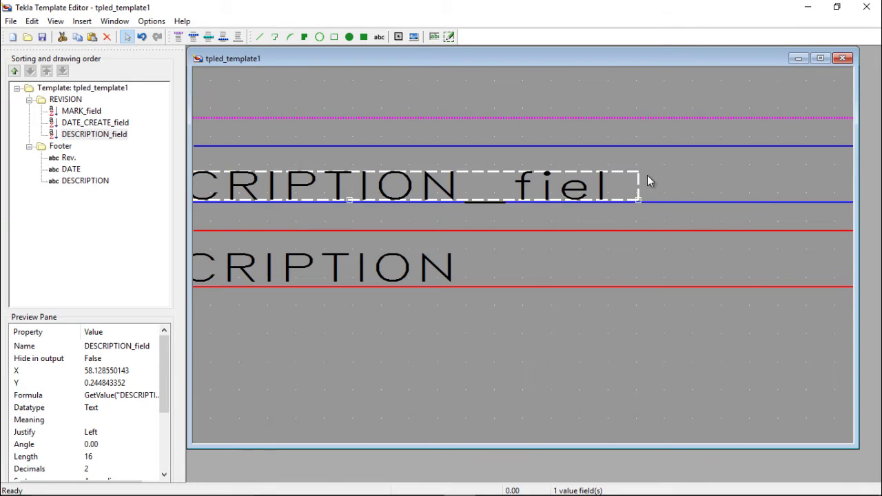
# Step: Draw a black vertical divider in the Footer row closing the DESCRIPTION column
pyautogui.click(675, 175)
pyautogui.scroll(-3, 423, 214)
pyautogui.scroll(2, 512, 211)
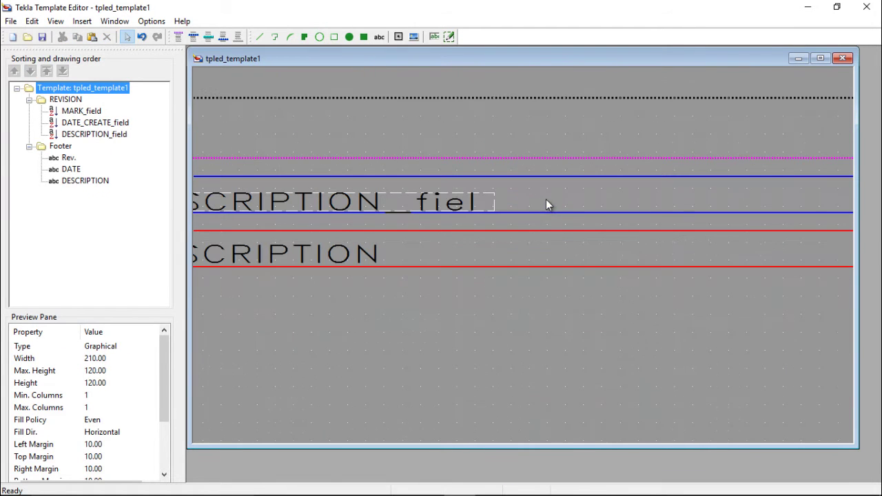
pyautogui.click(261, 38)
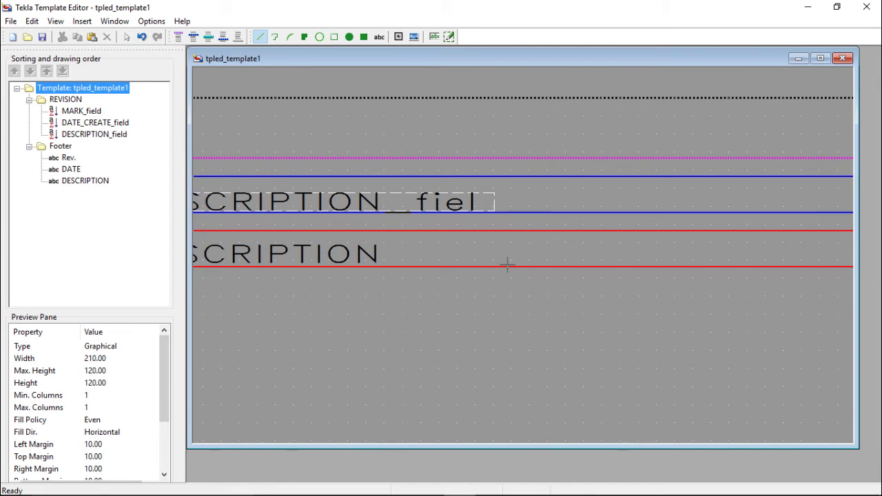
pyautogui.scroll(2, 507, 264)
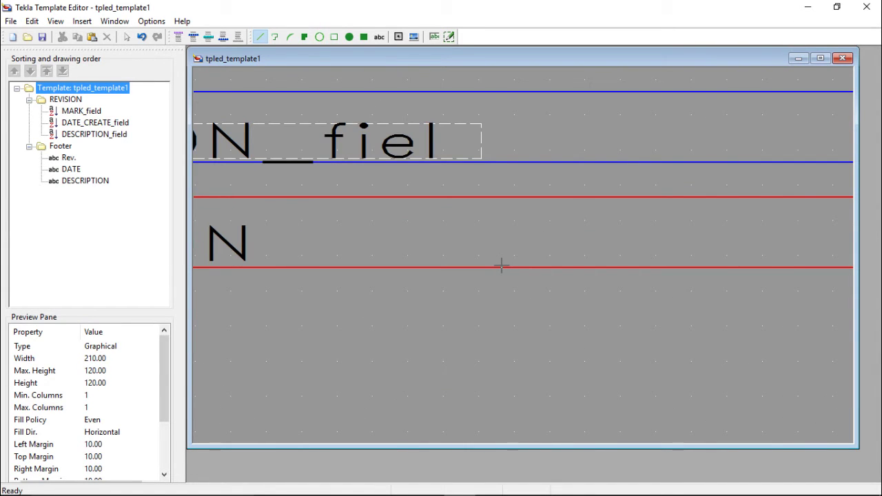
pyautogui.click(501, 265)
pyautogui.scroll(2, 499, 205)
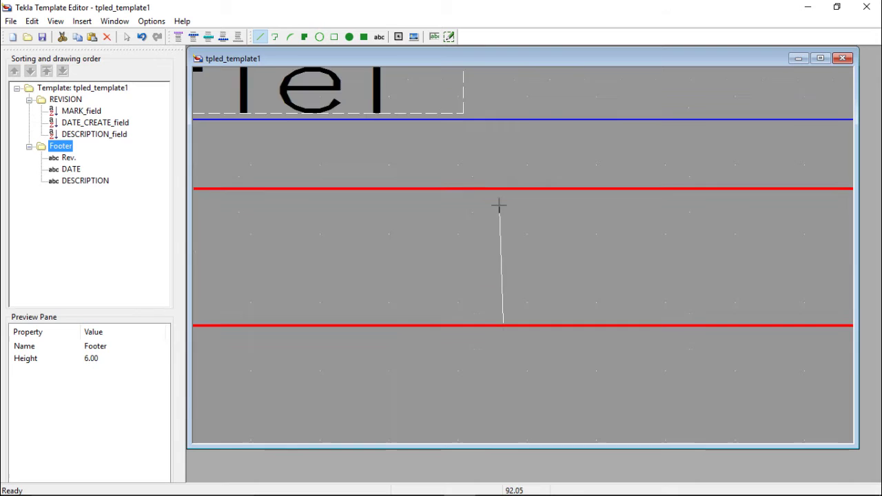
pyautogui.scroll(2, 498, 206)
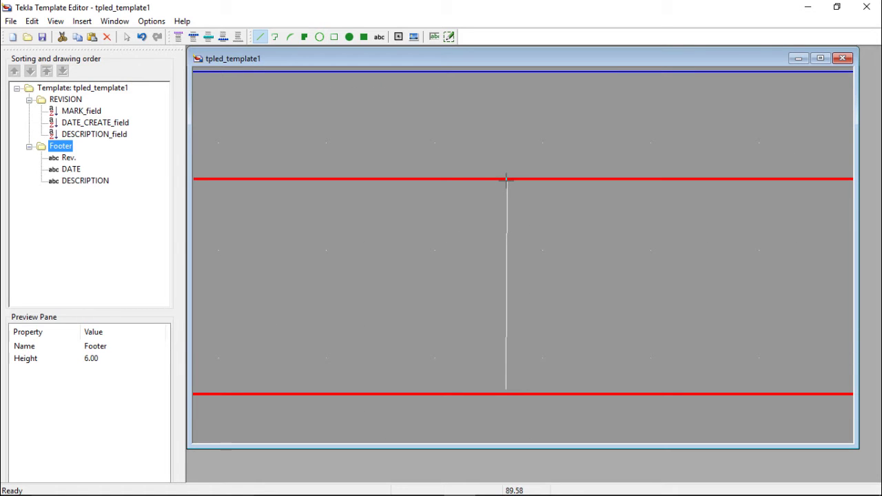
pyautogui.click(505, 181)
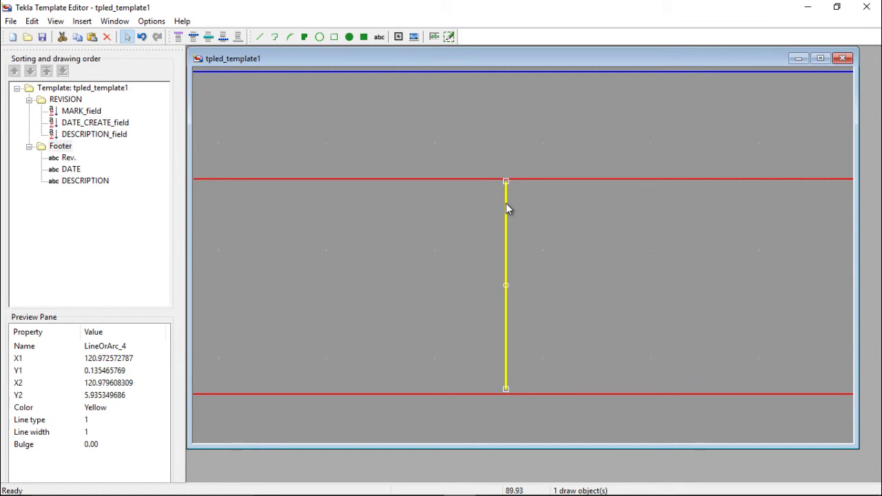
pyautogui.doubleClick(505, 203)
pyautogui.click(225, 71)
pyautogui.click(207, 83)
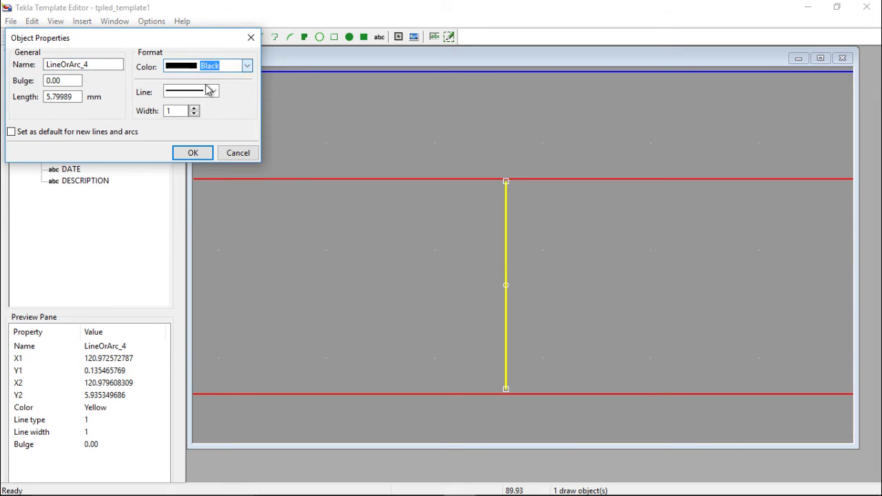
pyautogui.click(193, 153)
pyautogui.scroll(3, 463, 265)
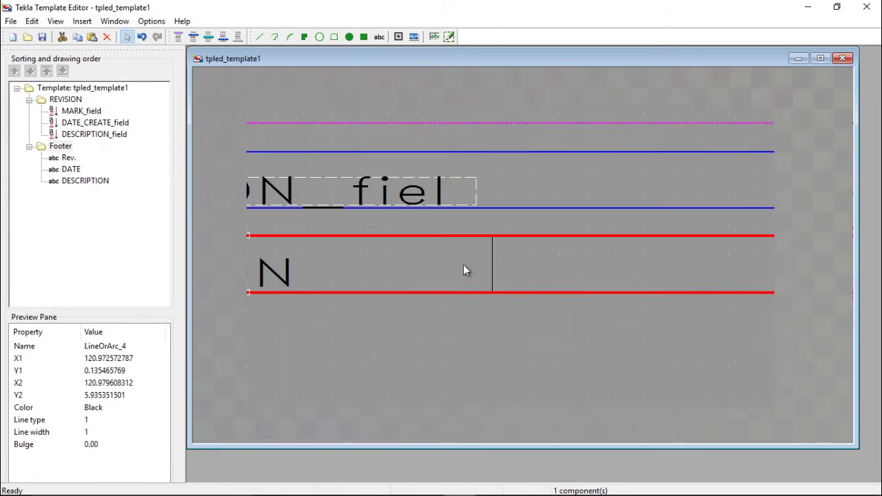
pyautogui.scroll(1, 494, 249)
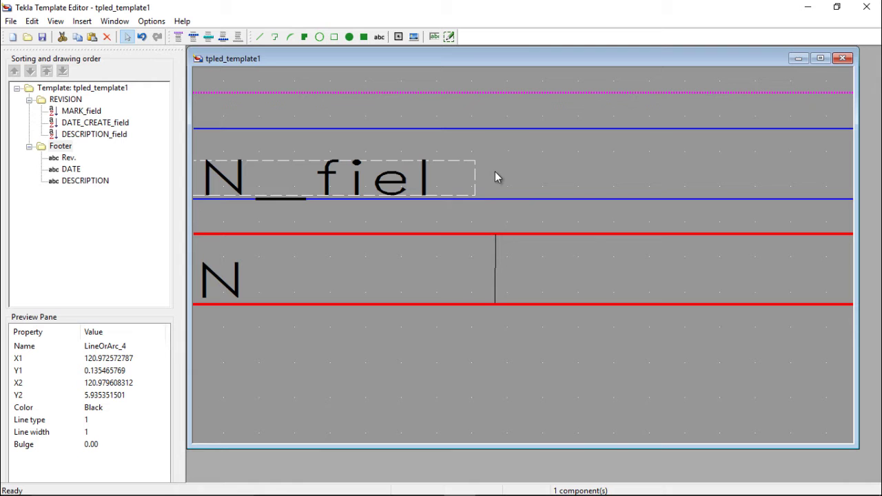
pyautogui.scroll(-3, 495, 196)
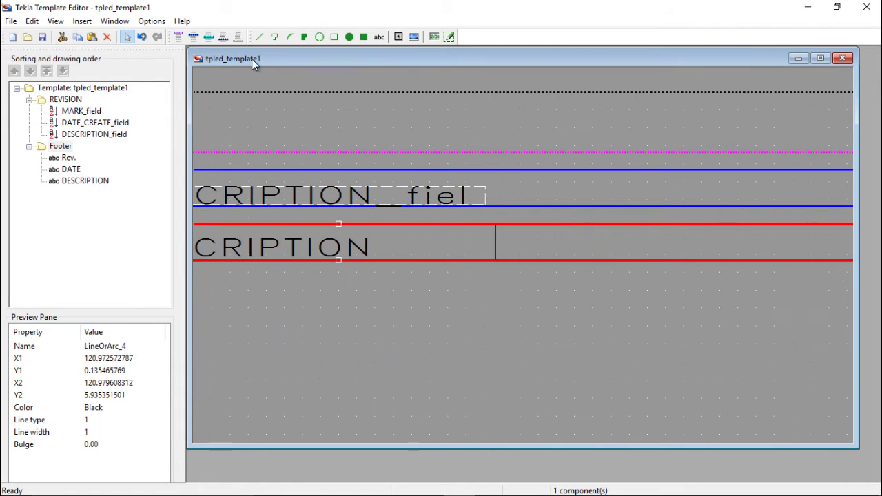
# Step: Draw a matching black vertical divider in the REVISION row after DESCRIPTION_field
pyautogui.click(260, 36)
pyautogui.scroll(4, 488, 204)
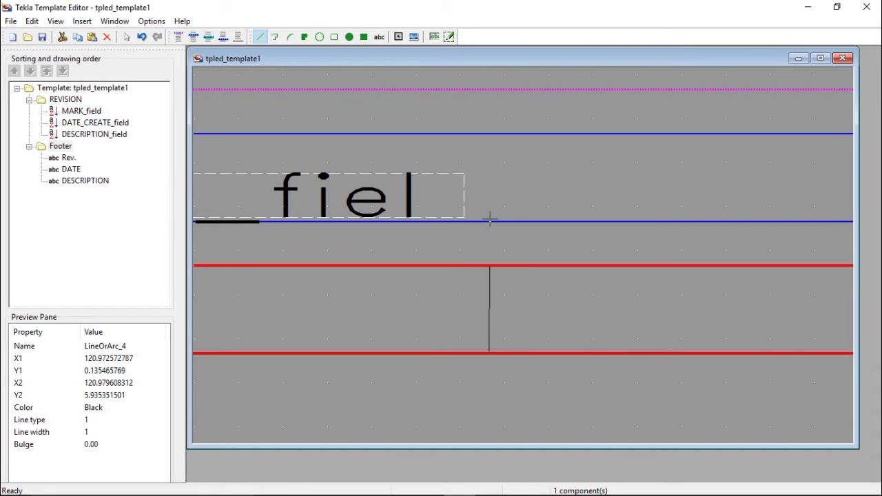
pyautogui.click(490, 220)
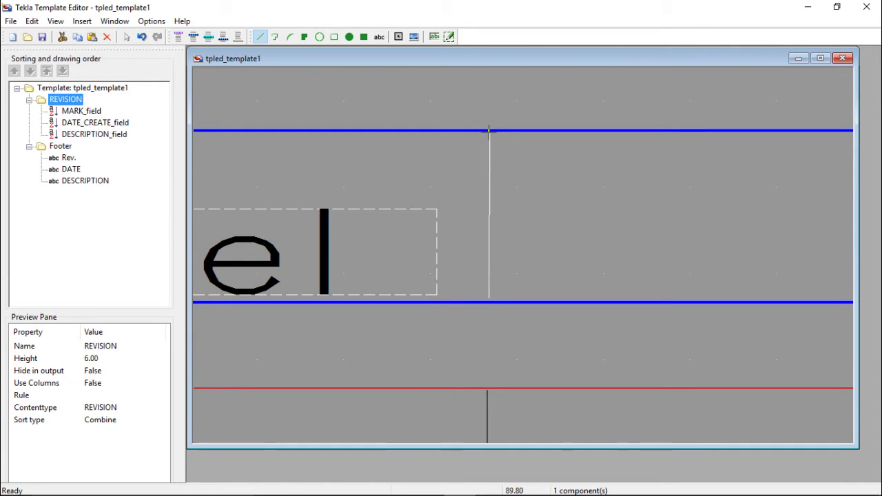
pyautogui.click(488, 132)
pyautogui.doubleClick(488, 142)
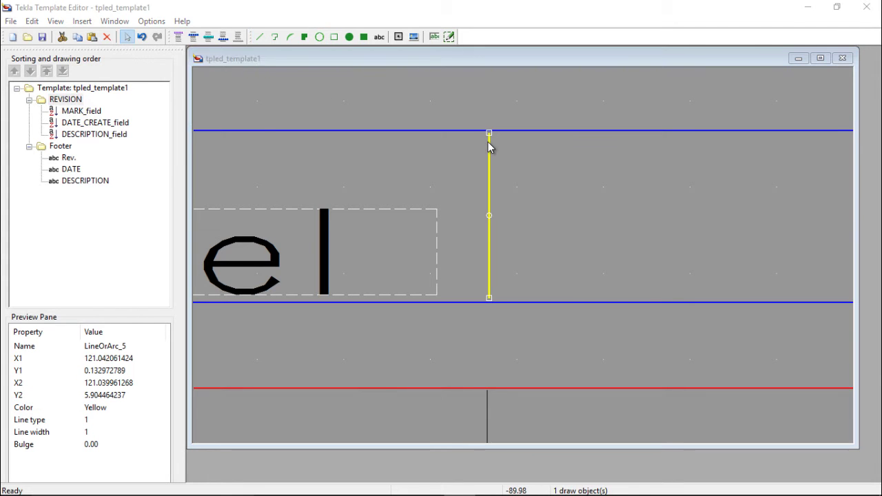
pyautogui.click(245, 66)
pyautogui.click(209, 79)
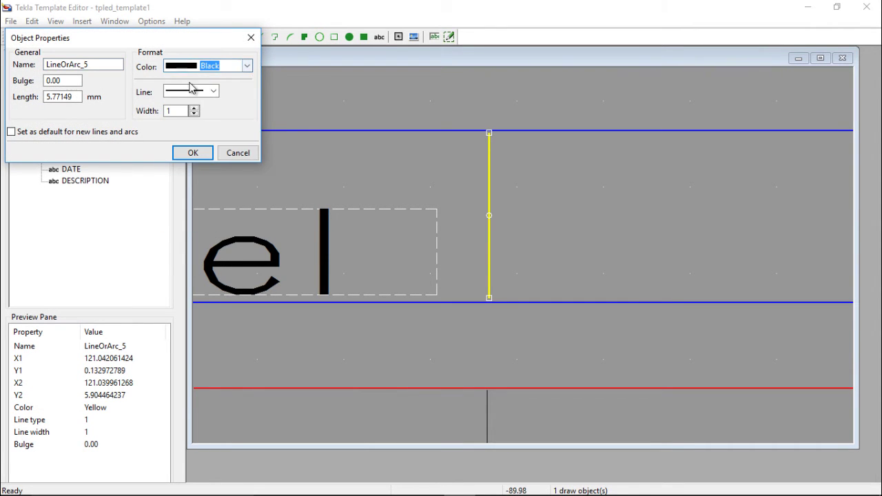
pyautogui.click(194, 154)
pyautogui.scroll(-5, 439, 213)
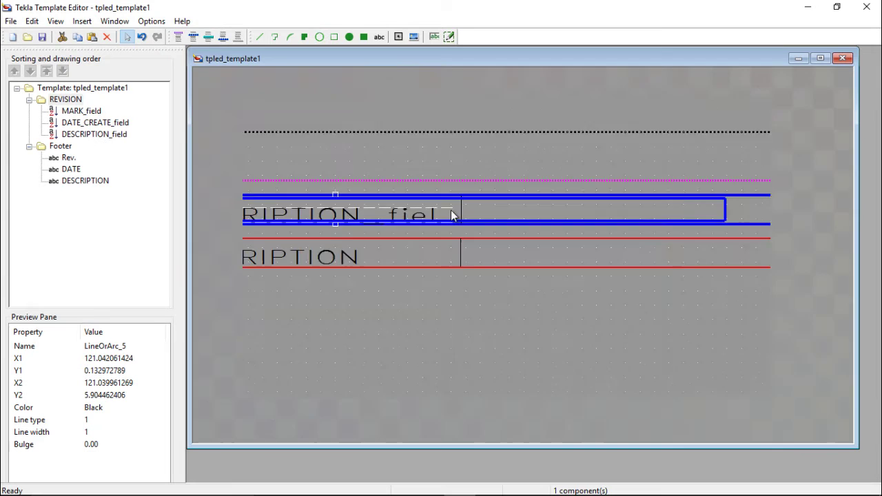
pyautogui.scroll(-1, 475, 224)
pyautogui.scroll(5, 478, 224)
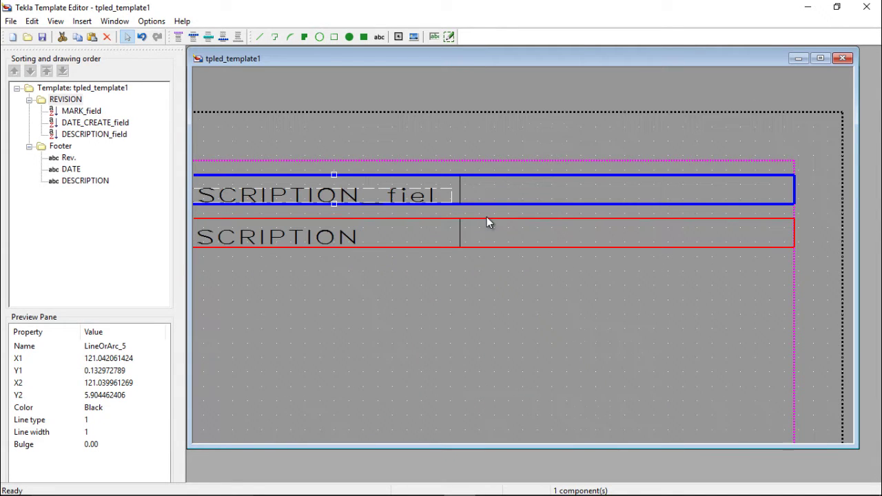
# Step: Add a DRWN BY. text label to the Footer row after DESCRIPTION
pyautogui.click(379, 37)
pyautogui.click(230, 94)
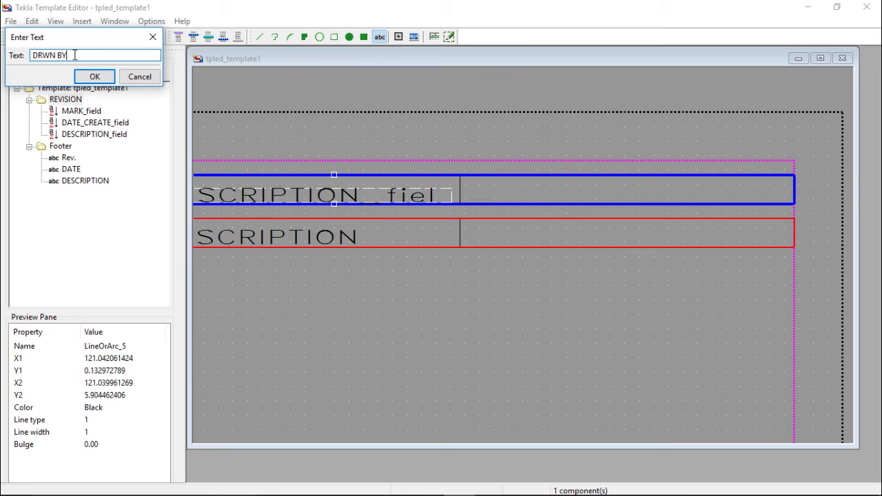
pyautogui.click(95, 77)
pyautogui.scroll(1, 470, 253)
pyautogui.scroll(1, 404, 241)
pyautogui.scroll(-1, 407, 238)
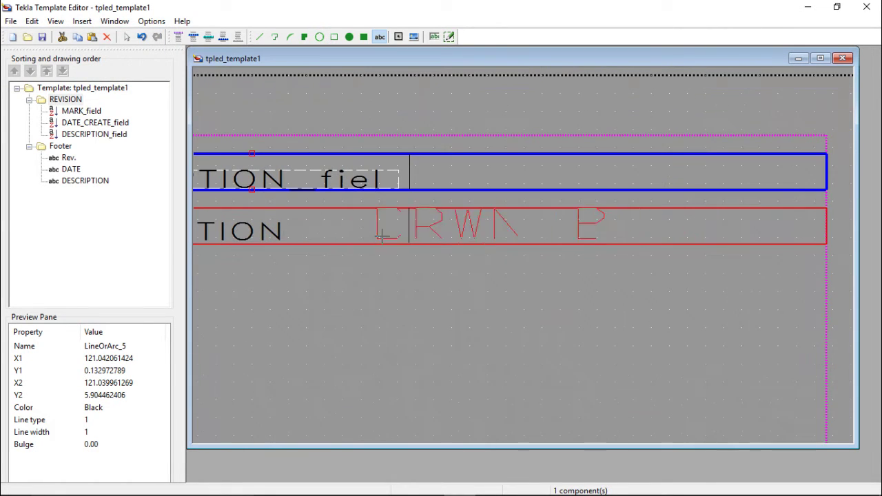
pyautogui.scroll(1, 407, 241)
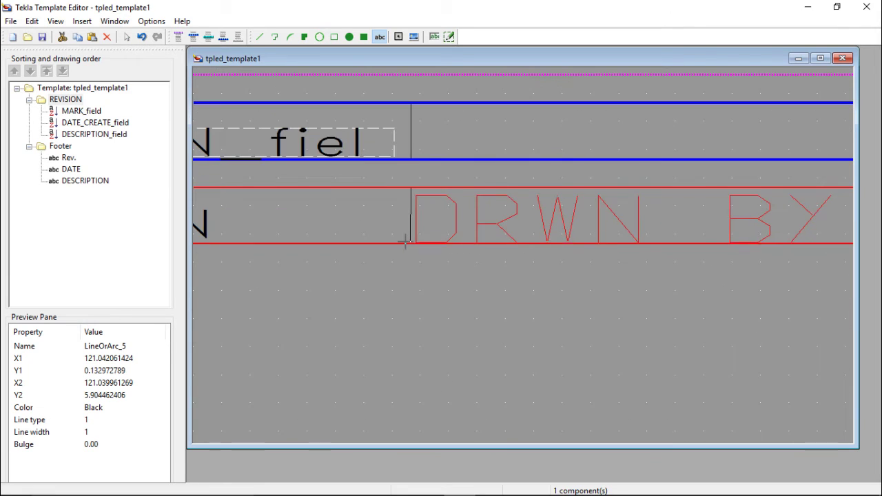
pyautogui.click(404, 238)
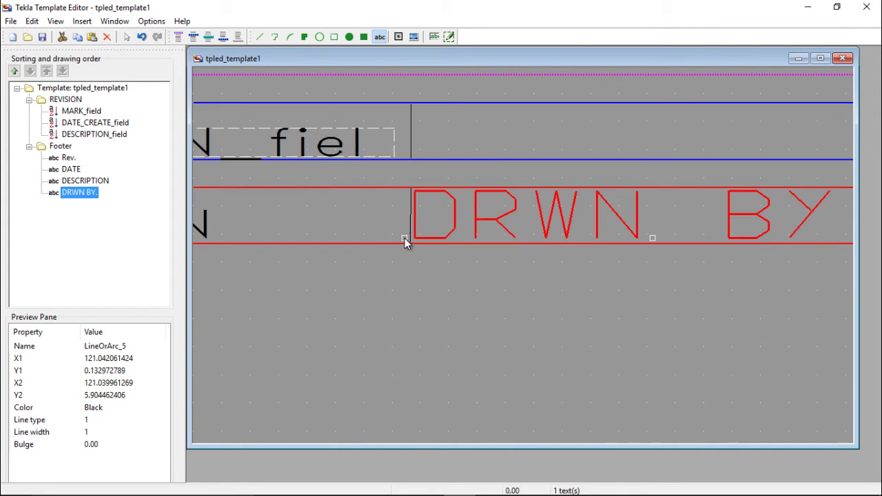
# Step: Format the DRWN BY. label as black RomanD text at size 3
pyautogui.doubleClick(421, 235)
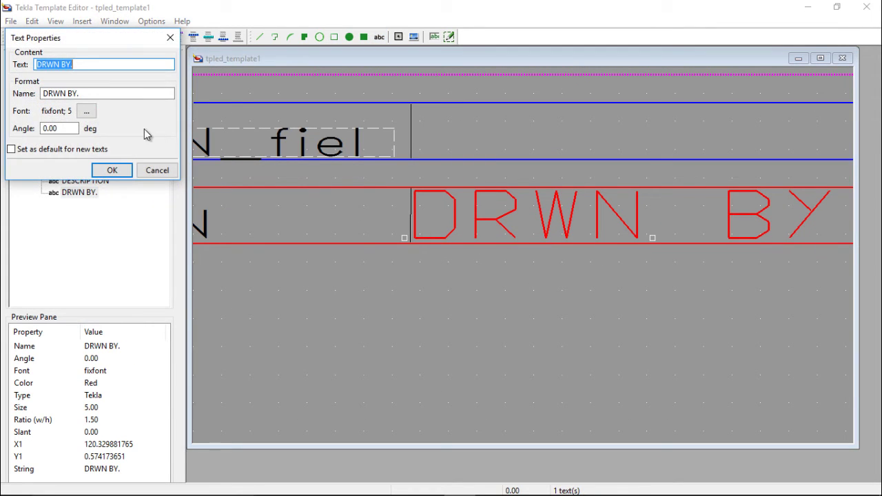
pyautogui.click(86, 110)
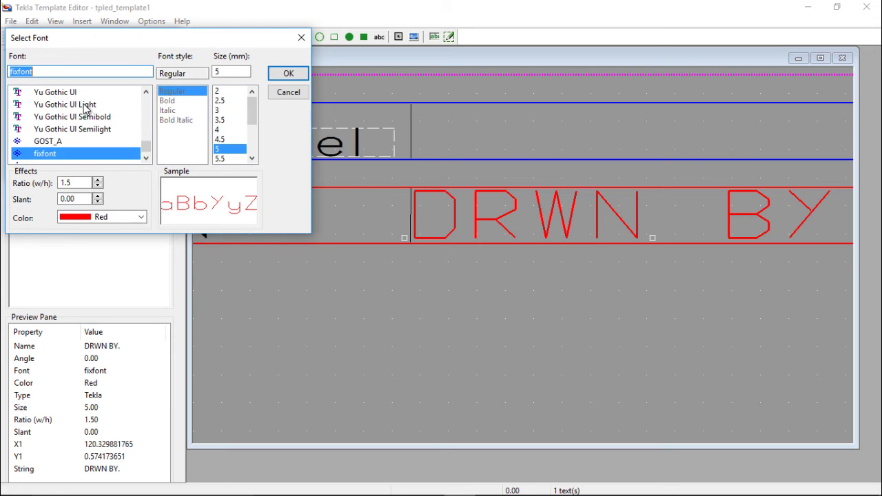
pyautogui.write('Ro')
pyautogui.click(66, 141)
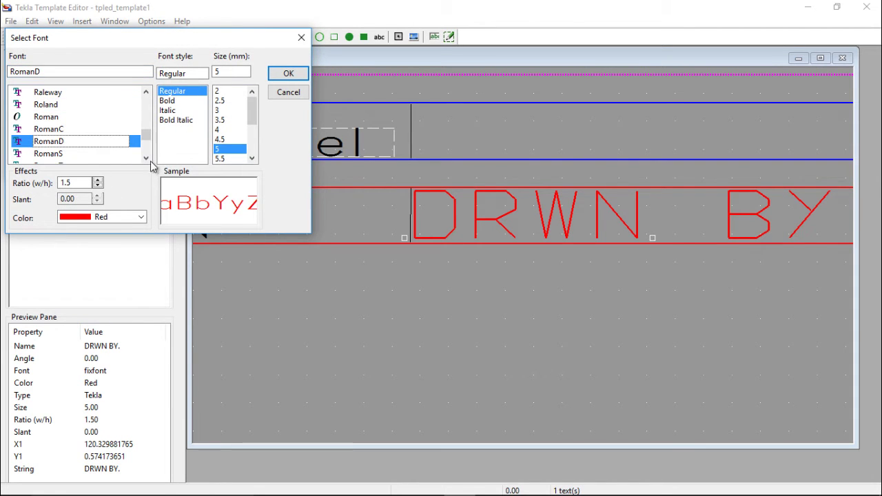
pyautogui.click(141, 217)
pyautogui.click(104, 226)
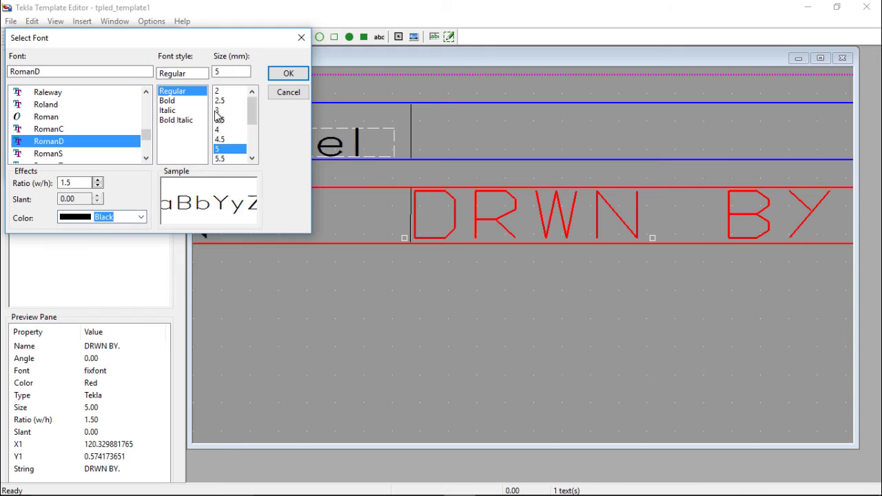
pyautogui.click(217, 111)
pyautogui.click(288, 73)
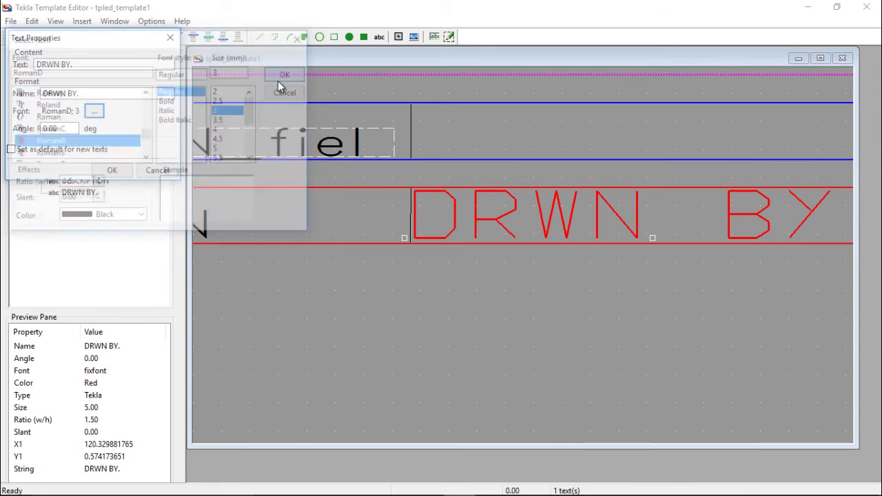
pyautogui.click(112, 170)
pyautogui.scroll(-4, 230, 161)
pyautogui.scroll(1, 447, 192)
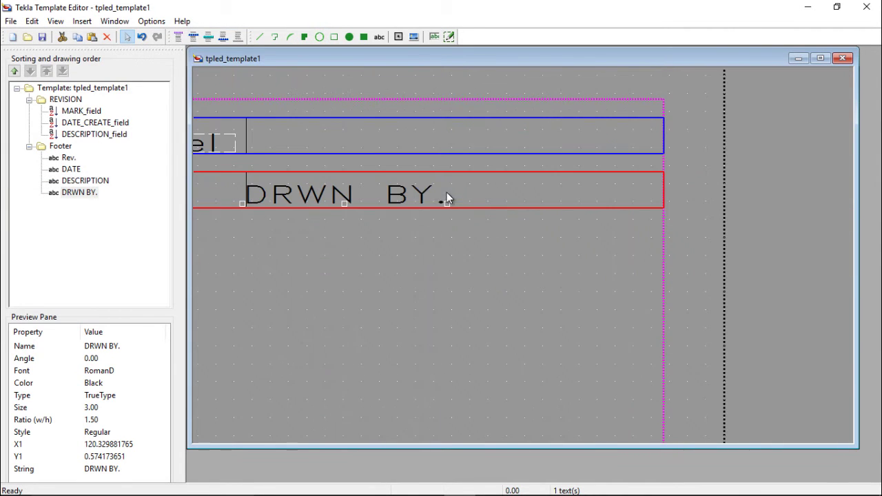
# Step: Insert an INFO1 value field in the REVISION row just right of the divider
pyautogui.scroll(-2, 385, 201)
pyautogui.scroll(2, 365, 199)
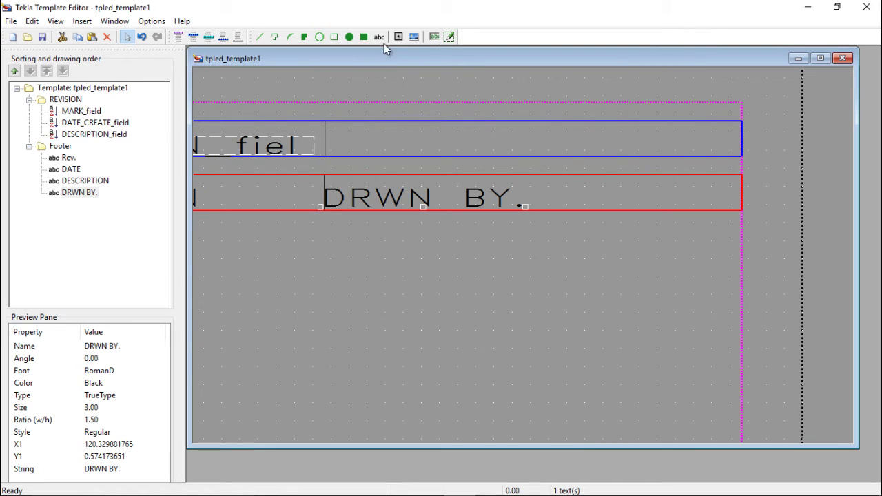
pyautogui.click(434, 37)
pyautogui.scroll(3, 320, 155)
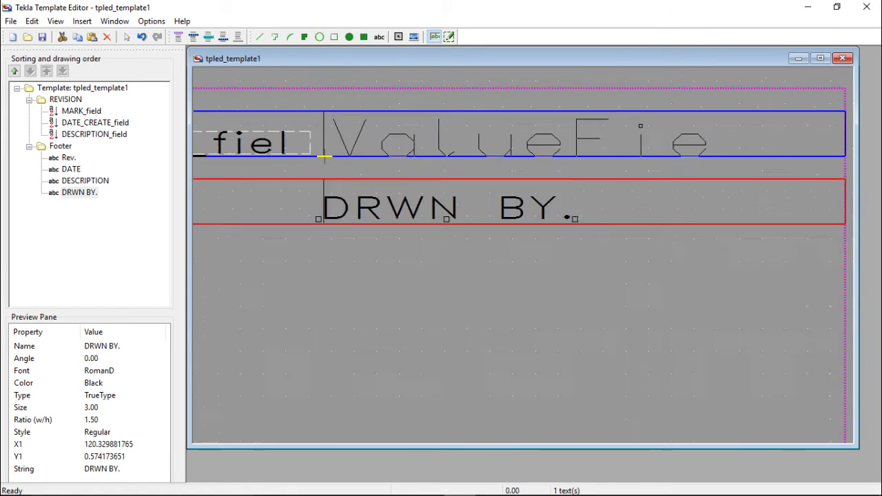
pyautogui.click(320, 151)
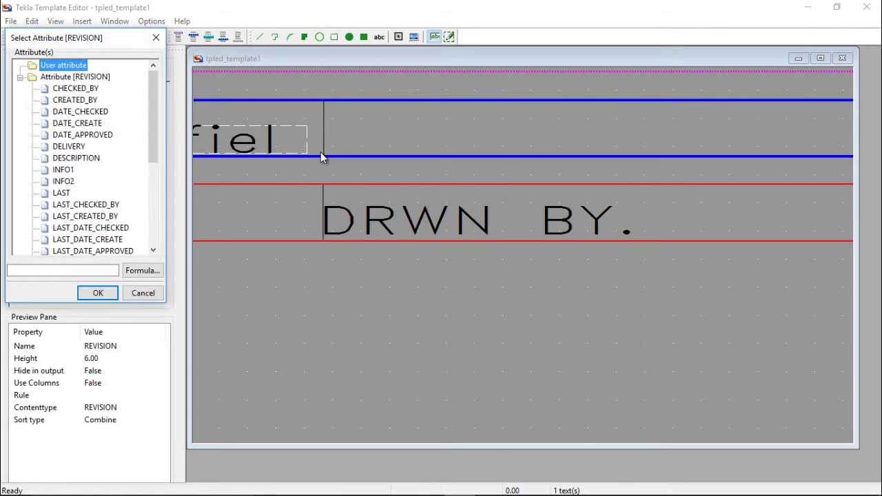
pyautogui.click(62, 170)
pyautogui.click(98, 293)
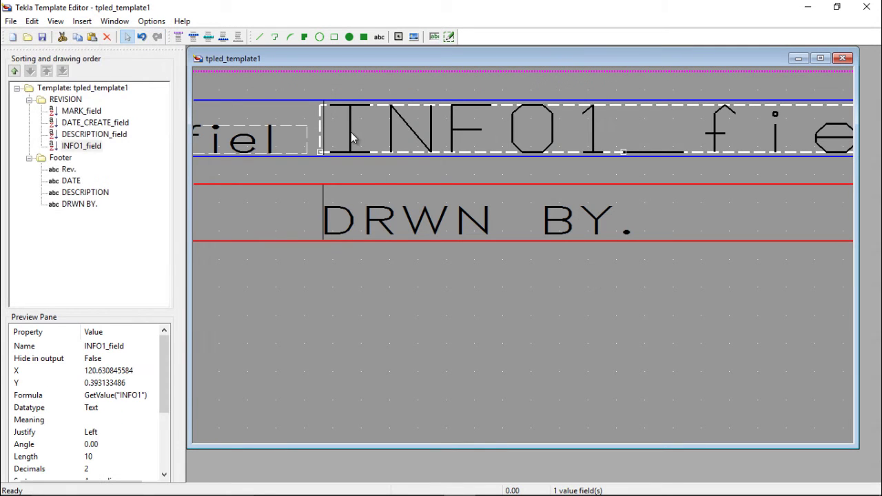
pyautogui.doubleClick(347, 131)
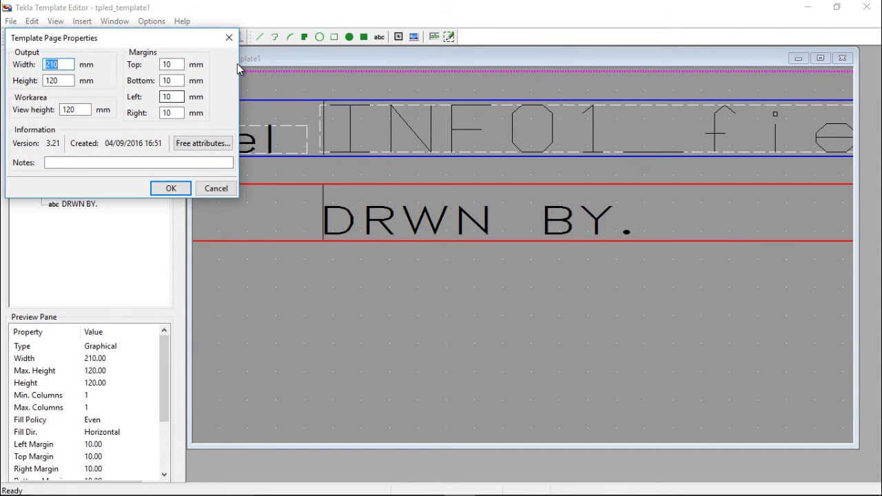
pyautogui.click(230, 37)
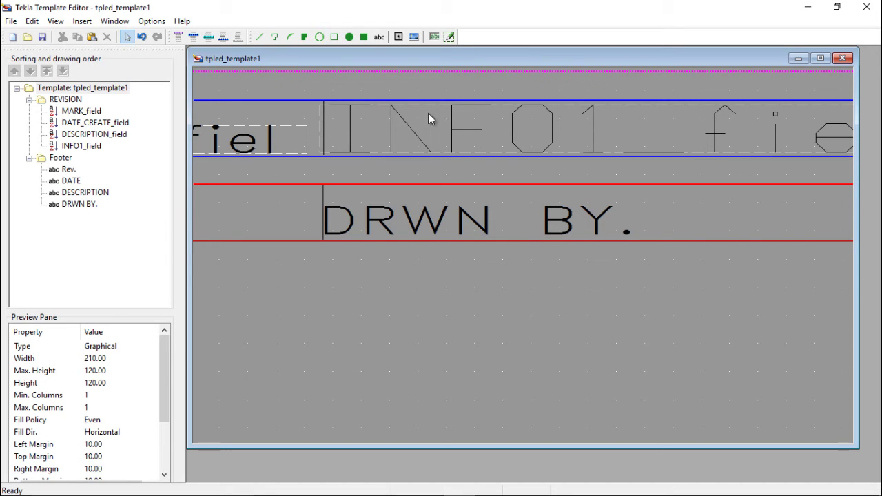
# Step: Give INFO1_field RomanD size 3 text and select its Length value to change it to 3
pyautogui.doubleClick(349, 128)
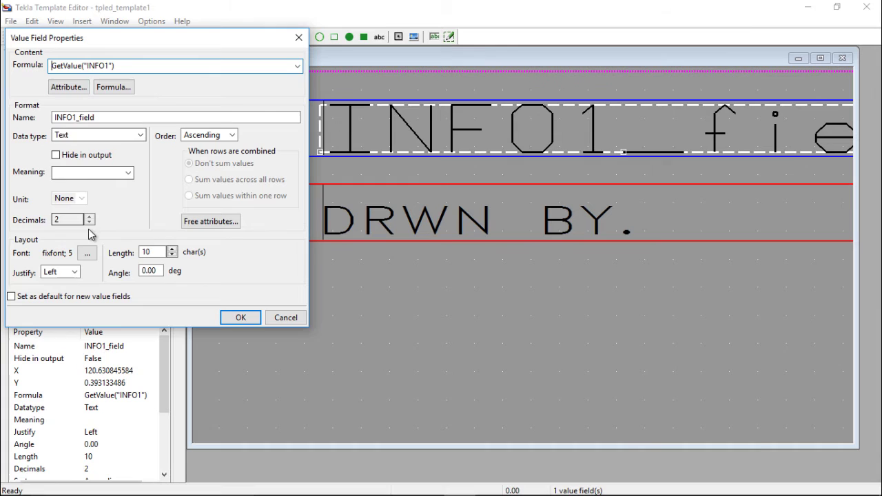
pyautogui.click(87, 253)
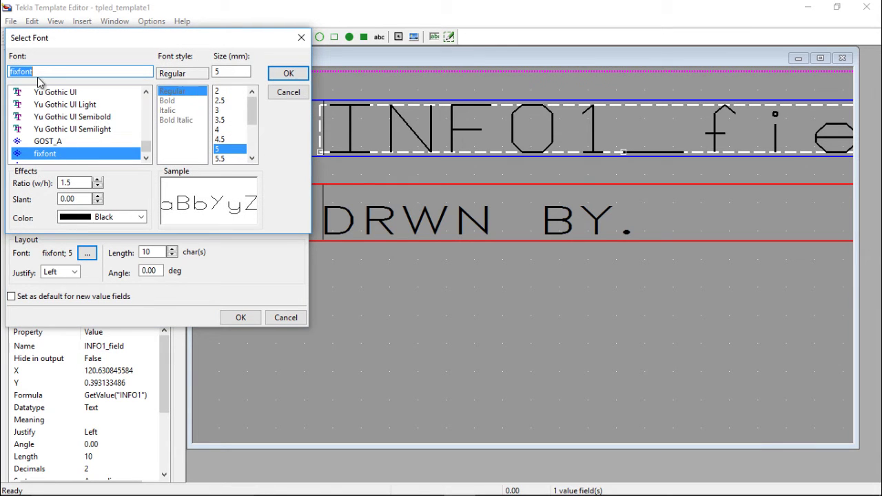
pyautogui.write('R')
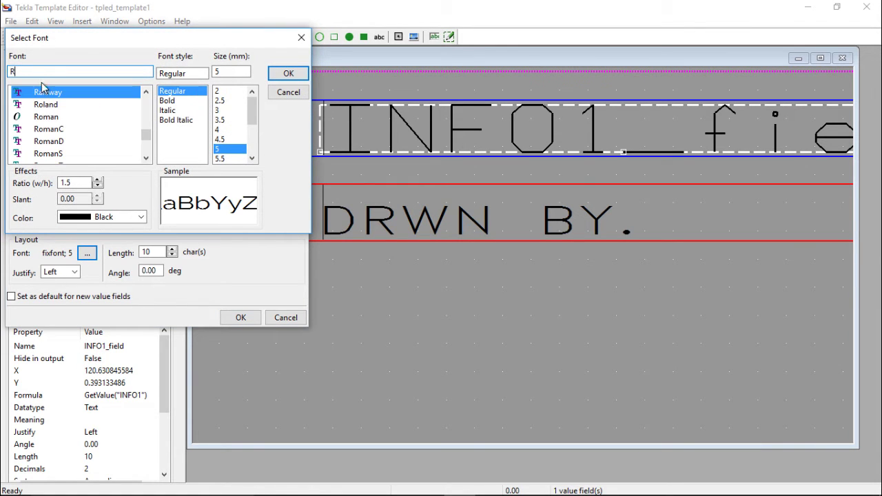
pyautogui.click(55, 141)
pyautogui.click(223, 111)
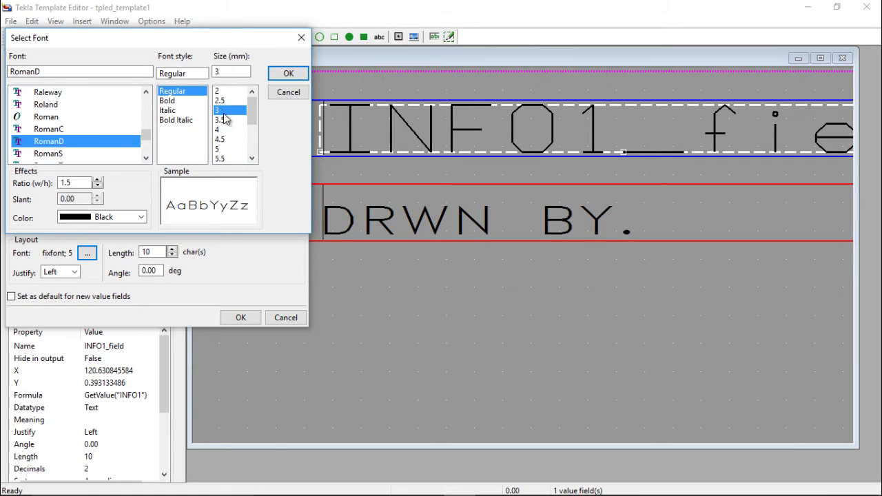
pyautogui.click(287, 73)
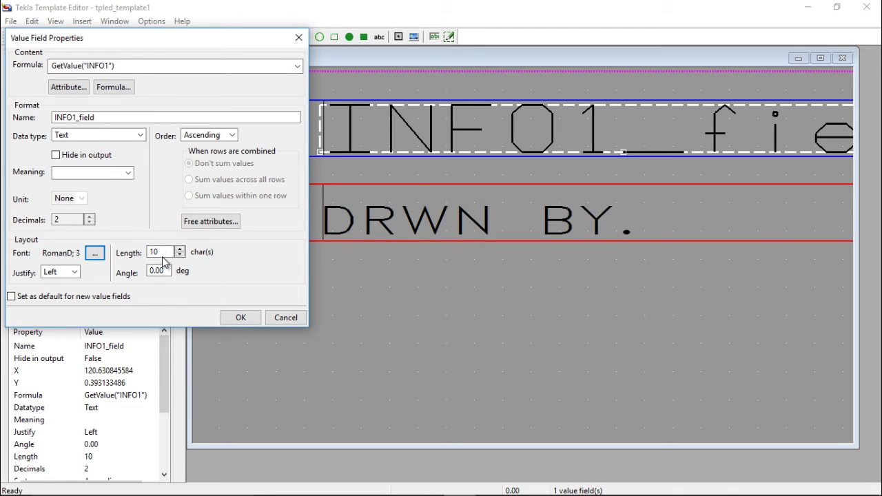
pyautogui.doubleClick(154, 252)
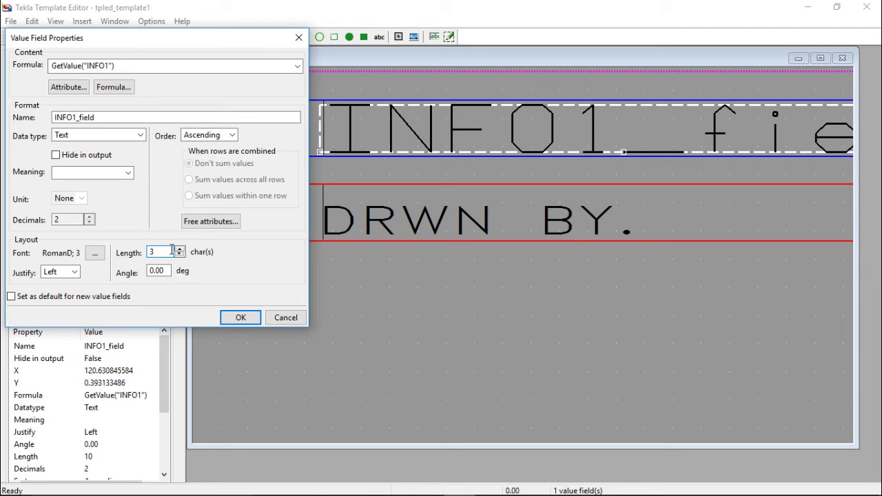
# Step: Apply the INFO1_field settings and undo a stray line from a first divider attempt
pyautogui.click(240, 317)
pyautogui.scroll(-2, 539, 229)
pyautogui.scroll(-2, 493, 220)
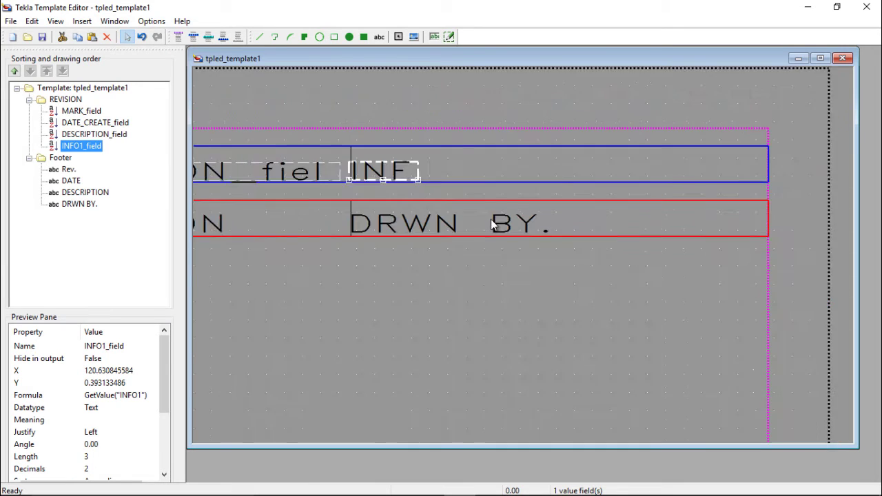
pyautogui.click(259, 36)
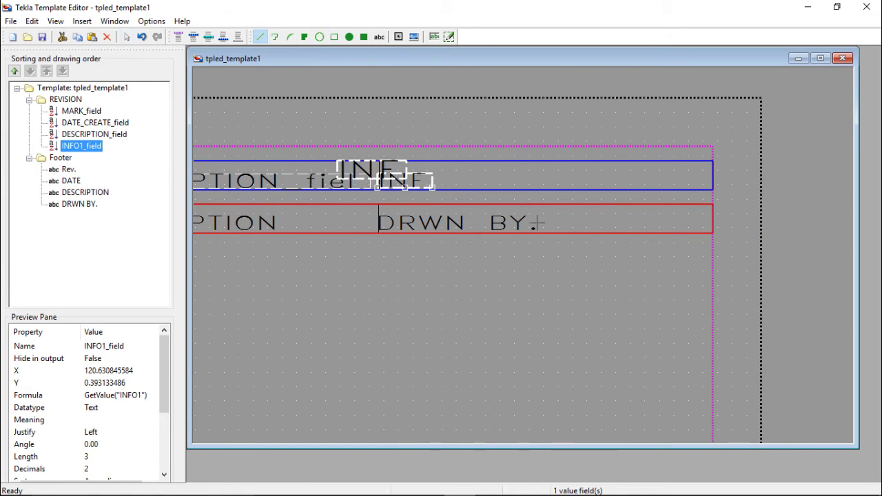
pyautogui.scroll(3, 545, 229)
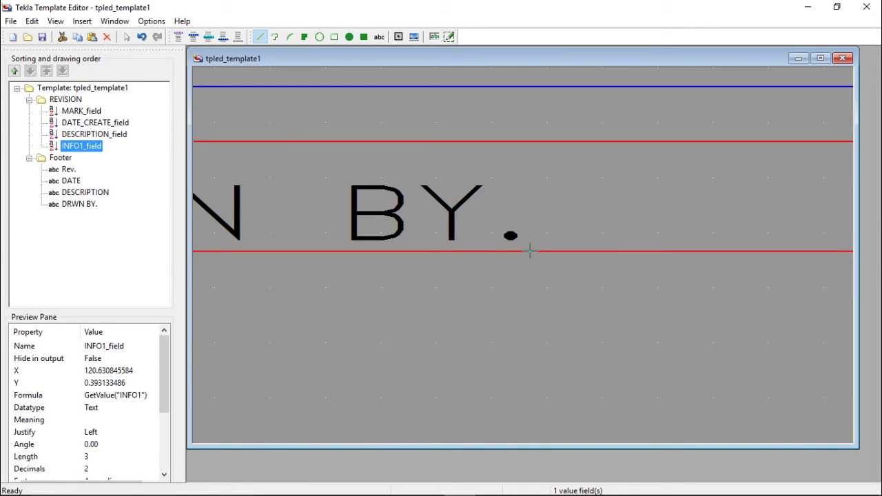
pyautogui.click(529, 251)
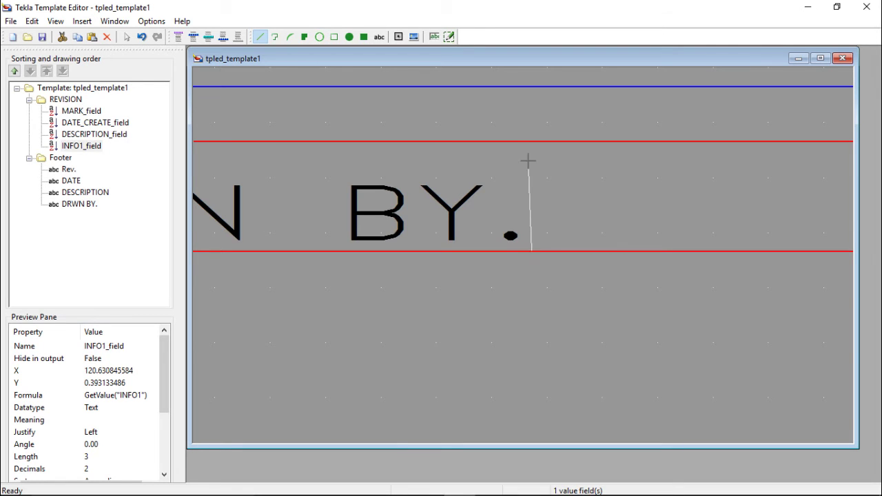
pyautogui.scroll(1, 529, 146)
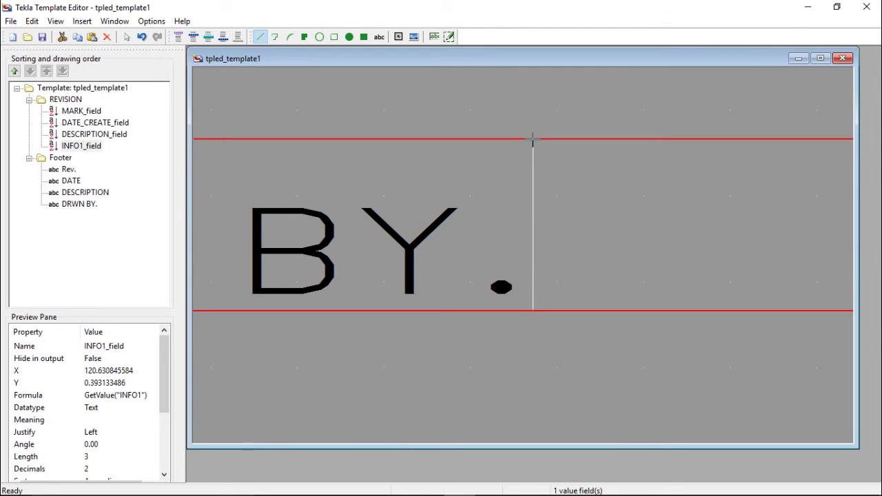
pyautogui.click(532, 139)
pyautogui.scroll(1, 534, 137)
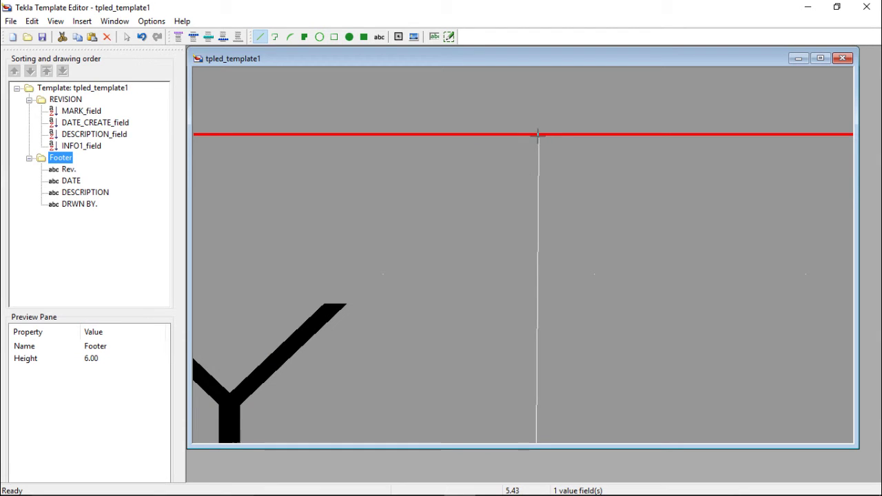
pyautogui.doubleClick(536, 136)
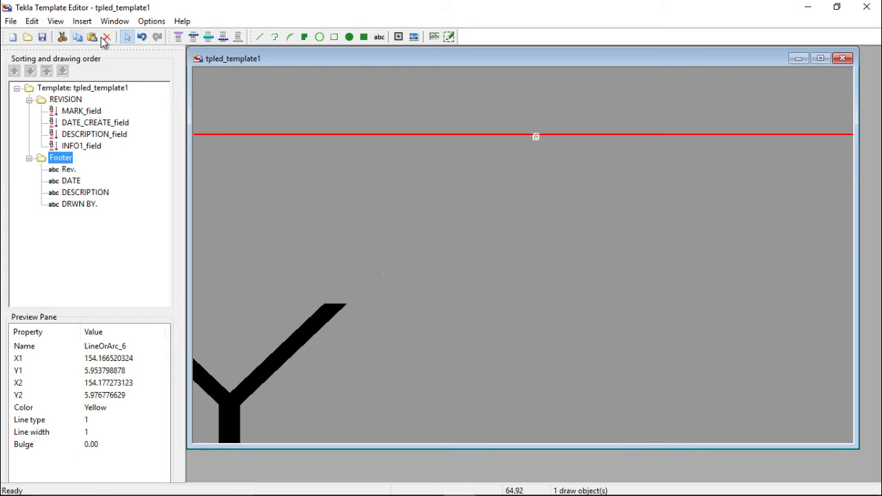
pyautogui.click(141, 37)
# Step: Draw a black vertical divider in the Footer row closing the DRWN BY. column
pyautogui.click(261, 37)
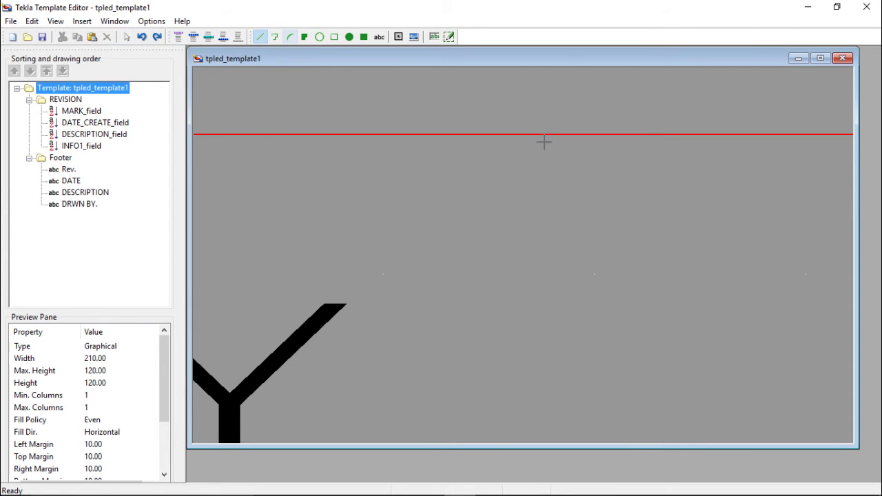
pyautogui.scroll(-2, 567, 153)
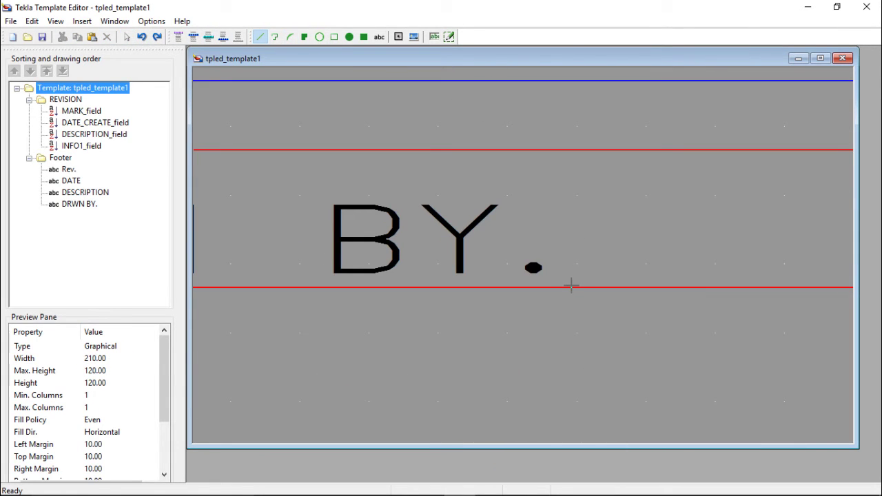
pyautogui.click(569, 286)
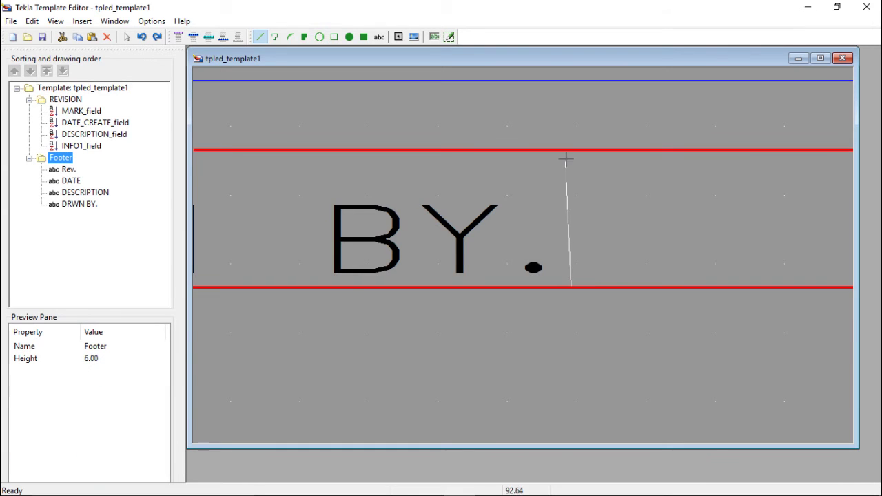
pyautogui.scroll(2, 569, 150)
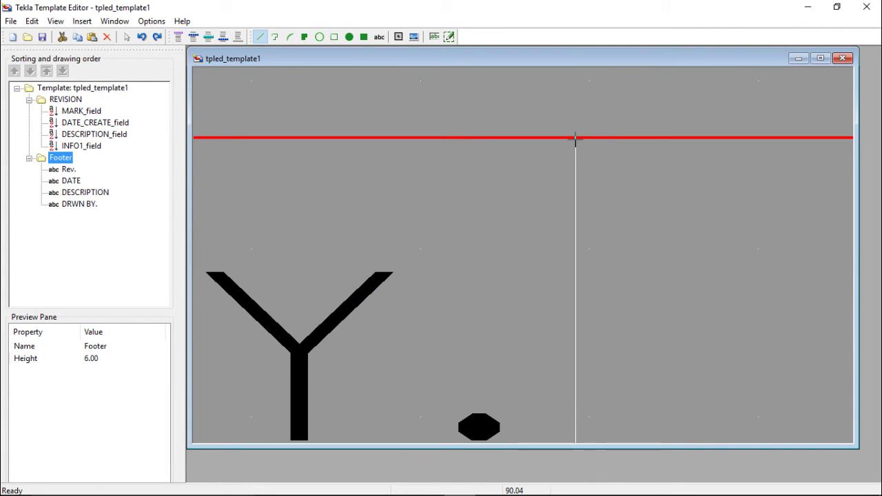
pyautogui.click(576, 138)
pyautogui.doubleClick(575, 162)
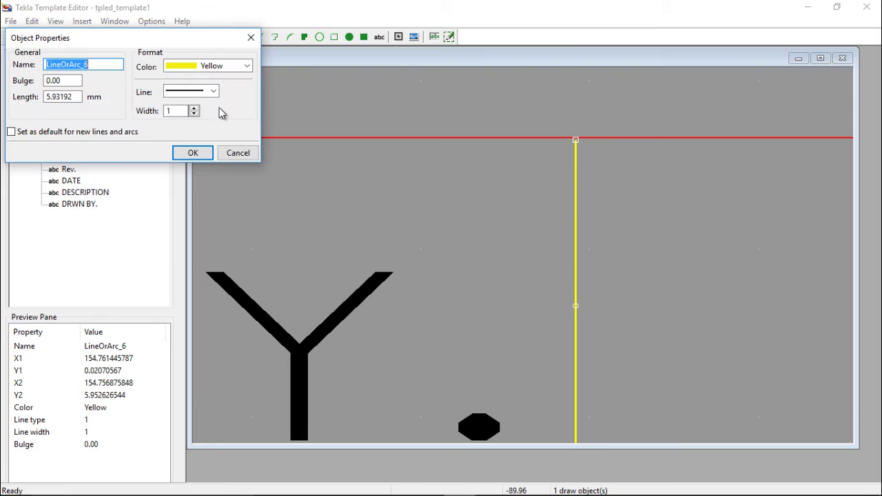
pyautogui.click(245, 66)
pyautogui.click(220, 78)
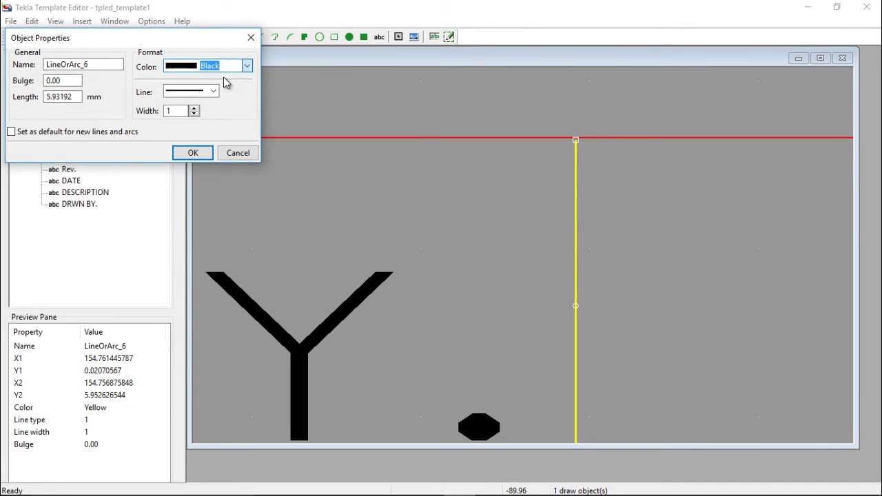
pyautogui.click(195, 153)
pyautogui.scroll(-5, 433, 229)
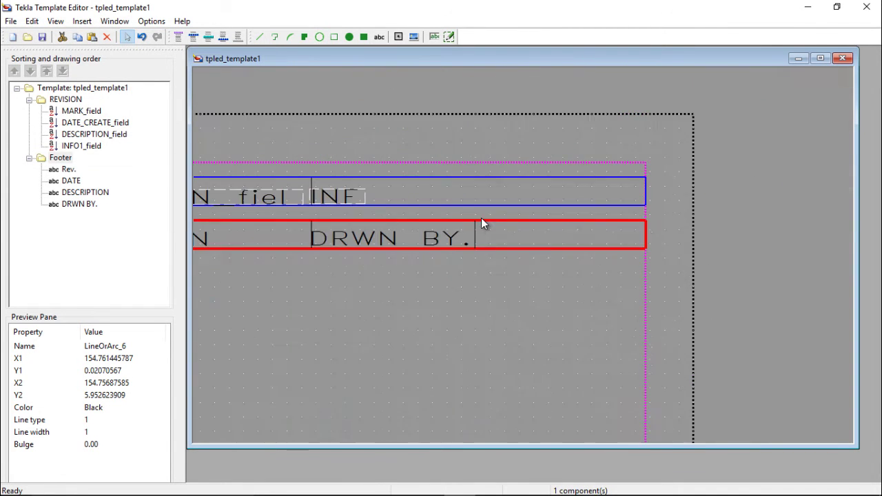
pyautogui.scroll(2, 472, 214)
# Step: Draw an aligned black vertical divider in the REVISION row closing the INFO1 column
pyautogui.click(259, 36)
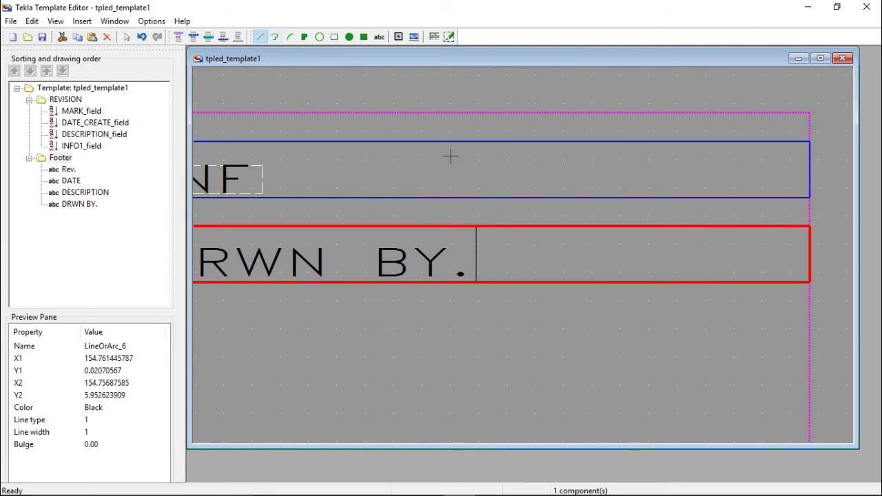
pyautogui.scroll(1, 454, 165)
pyautogui.scroll(-3, 483, 206)
pyautogui.scroll(3, 503, 226)
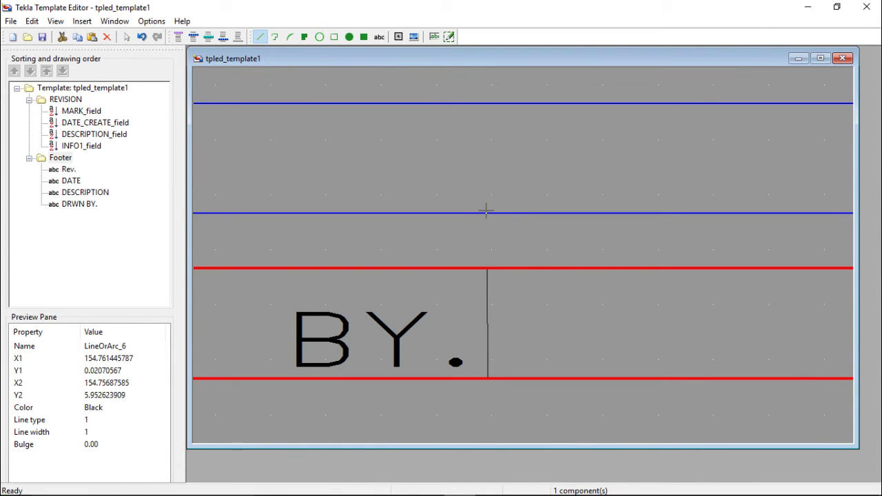
pyautogui.click(486, 213)
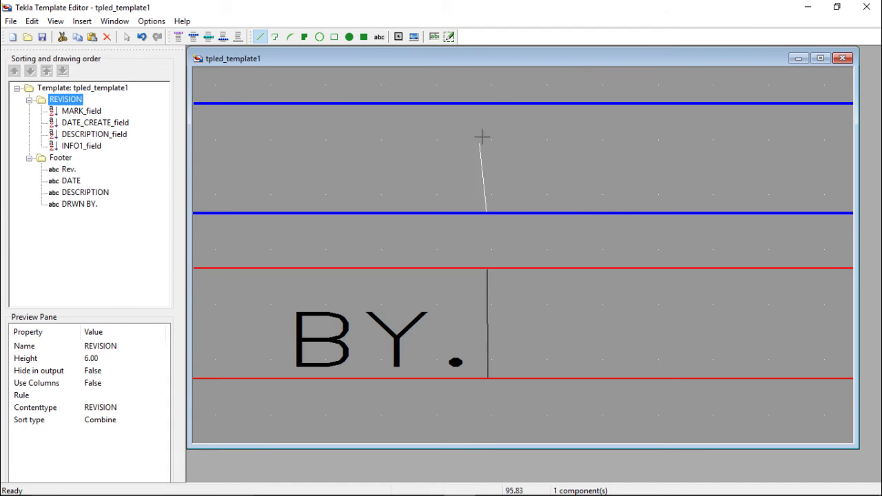
pyautogui.scroll(4, 486, 103)
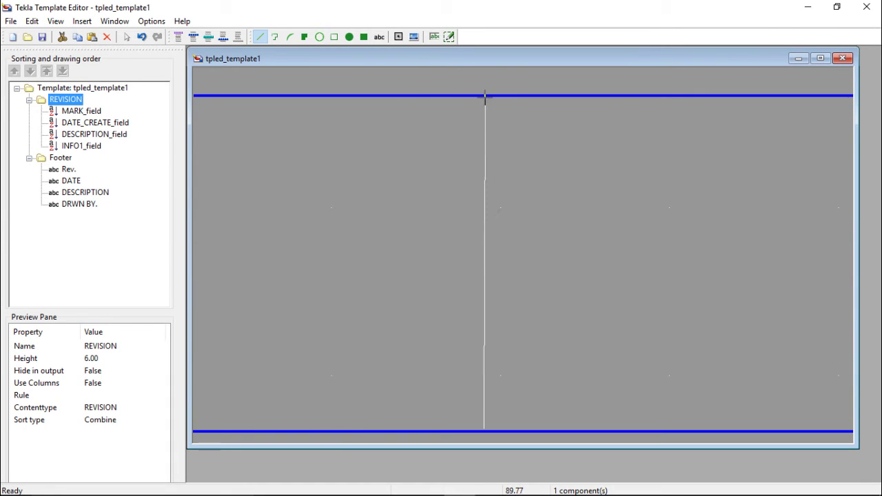
pyautogui.click(486, 97)
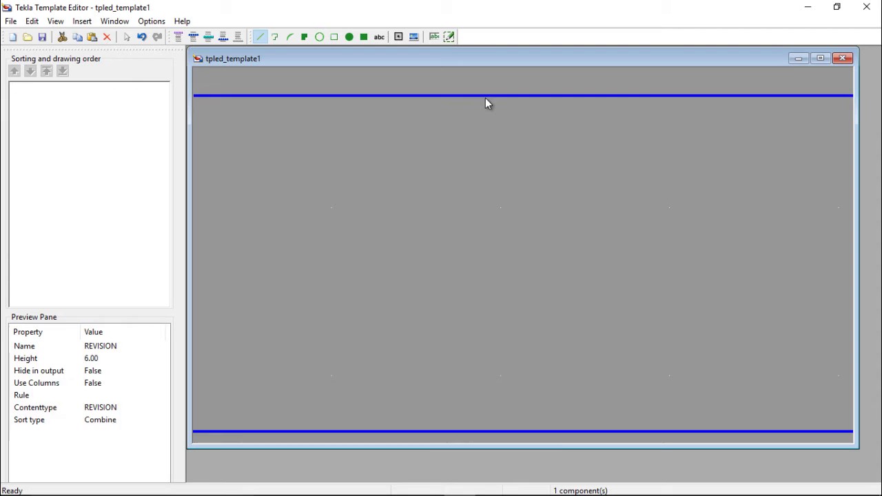
pyautogui.doubleClick(485, 106)
pyautogui.click(218, 68)
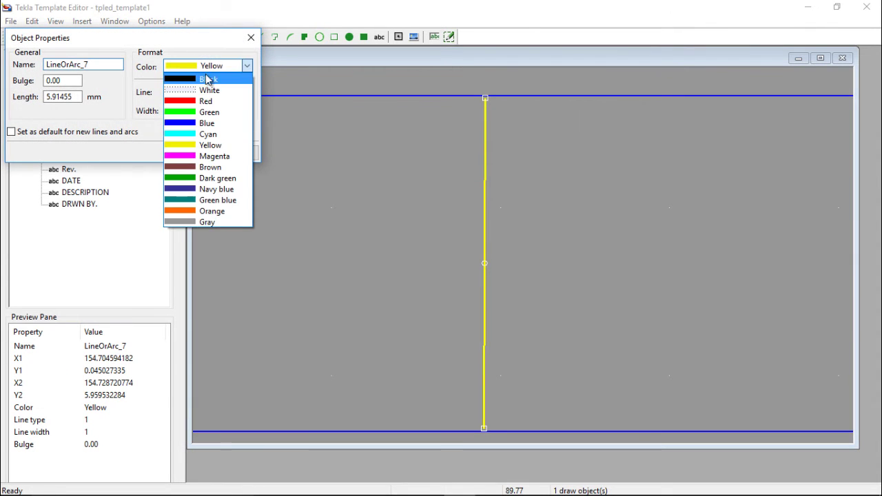
pyautogui.click(199, 79)
pyautogui.click(191, 152)
pyautogui.scroll(-2, 347, 193)
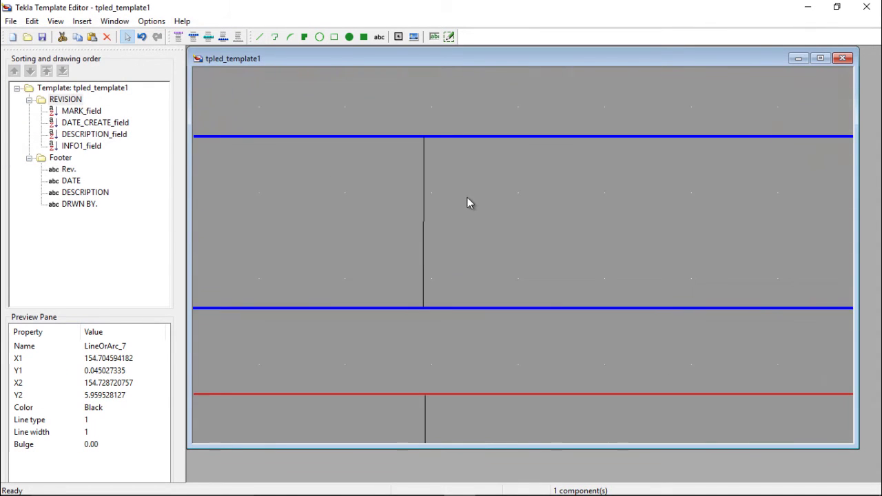
pyautogui.scroll(5, 468, 201)
pyautogui.click(502, 202)
pyautogui.scroll(-1, 474, 213)
pyautogui.scroll(-2, 456, 237)
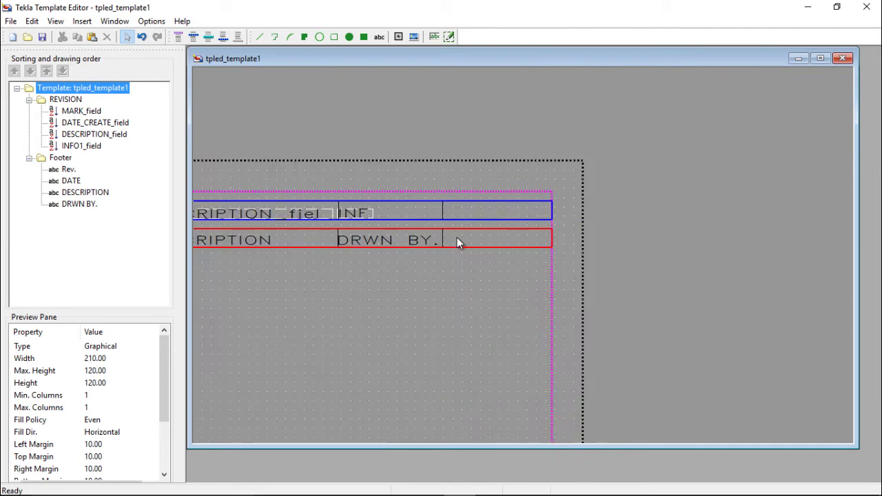
pyautogui.scroll(1, 349, 110)
pyautogui.scroll(2, 390, 147)
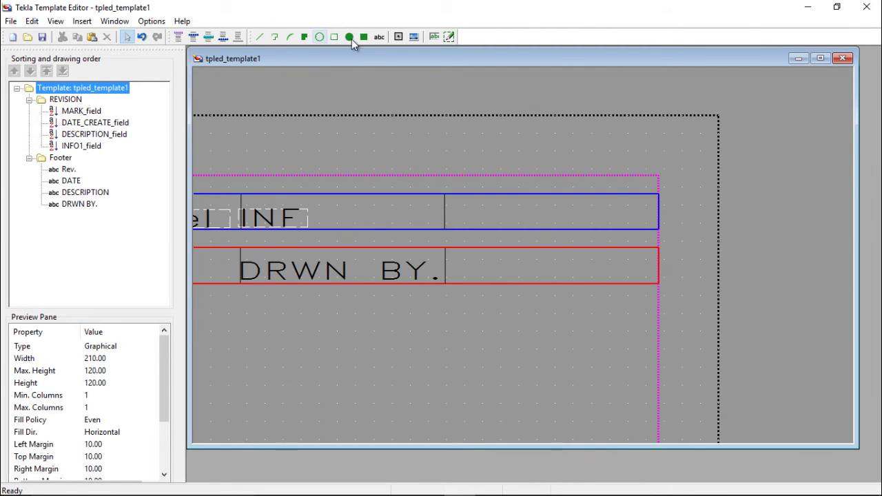
pyautogui.click(380, 37)
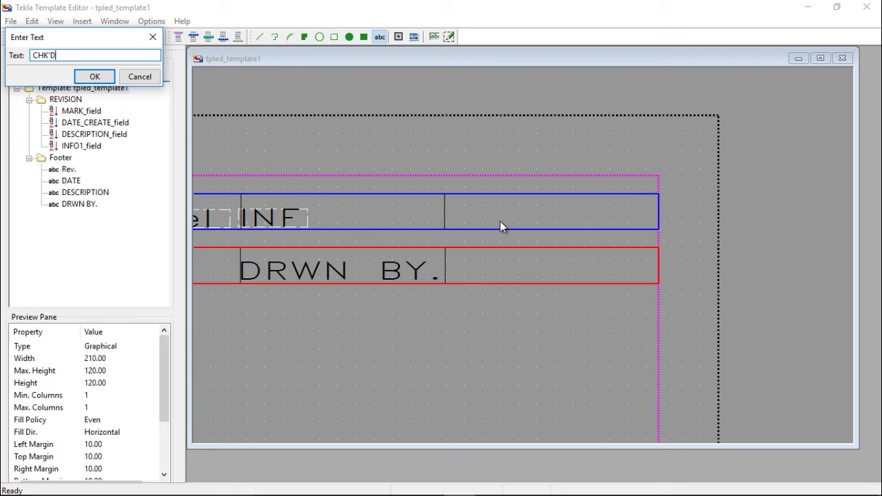
pyautogui.click(93, 76)
pyautogui.scroll(1, 473, 266)
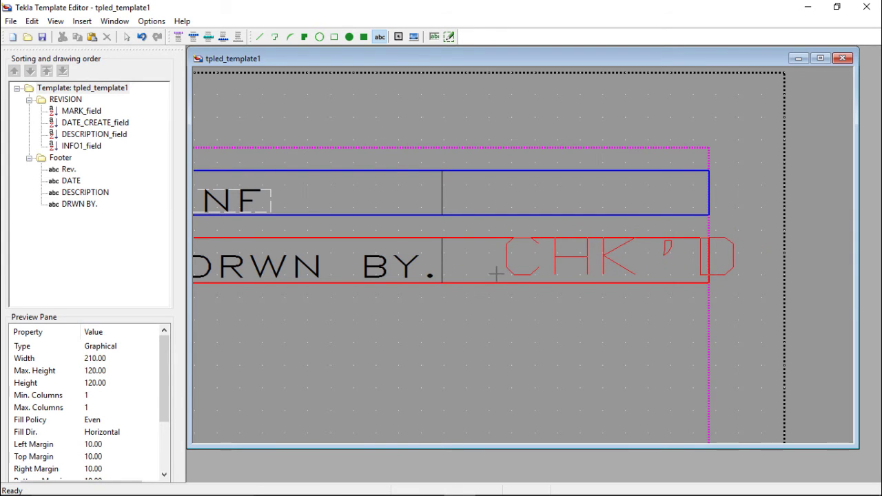
pyautogui.scroll(2, 443, 279)
pyautogui.click(443, 279)
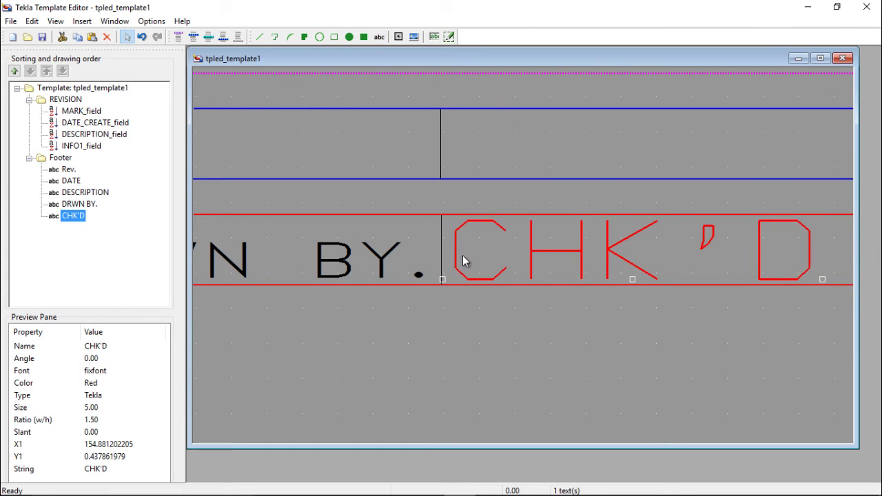
pyautogui.click(141, 37)
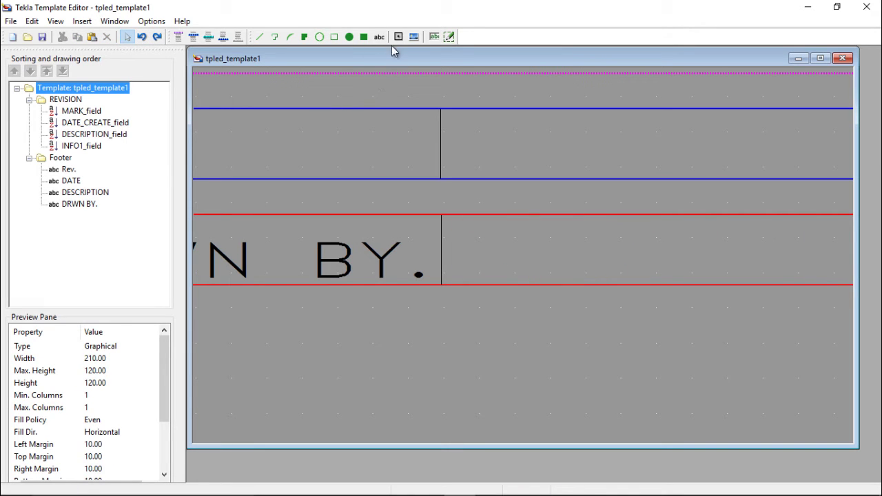
pyautogui.scroll(-2, 421, 252)
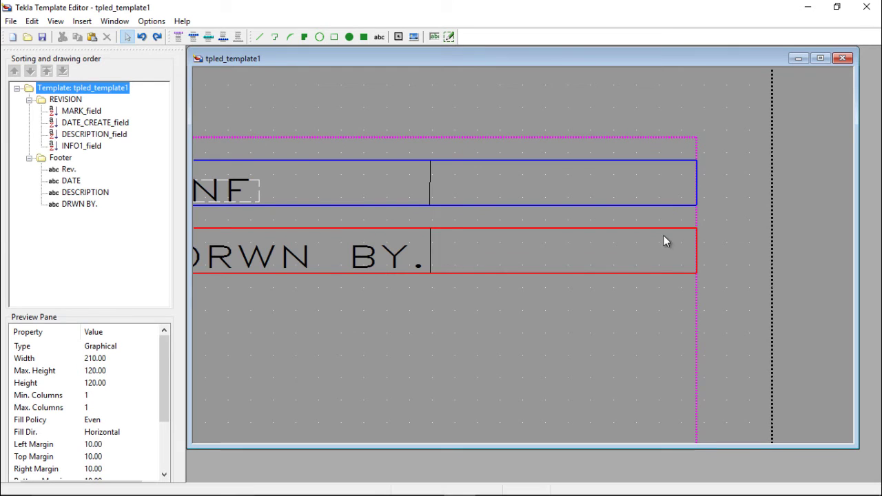
pyautogui.click(380, 37)
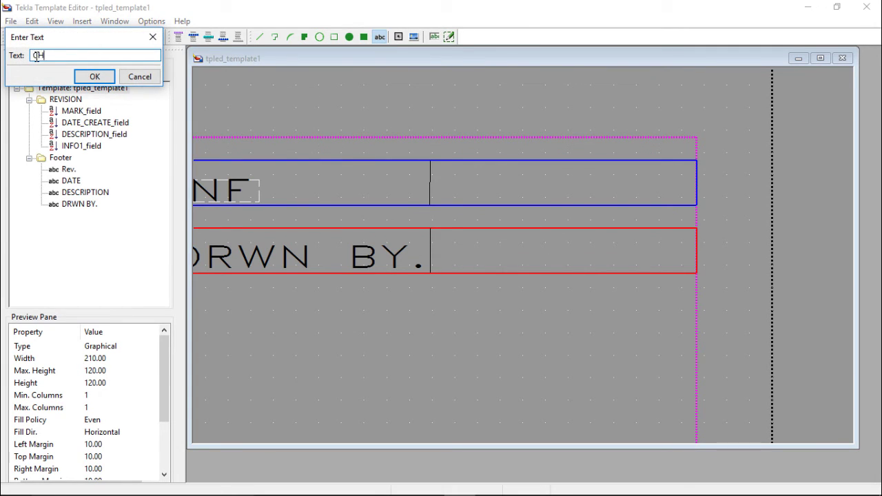
pyautogui.write("CHK'D BY.")
pyautogui.click(95, 76)
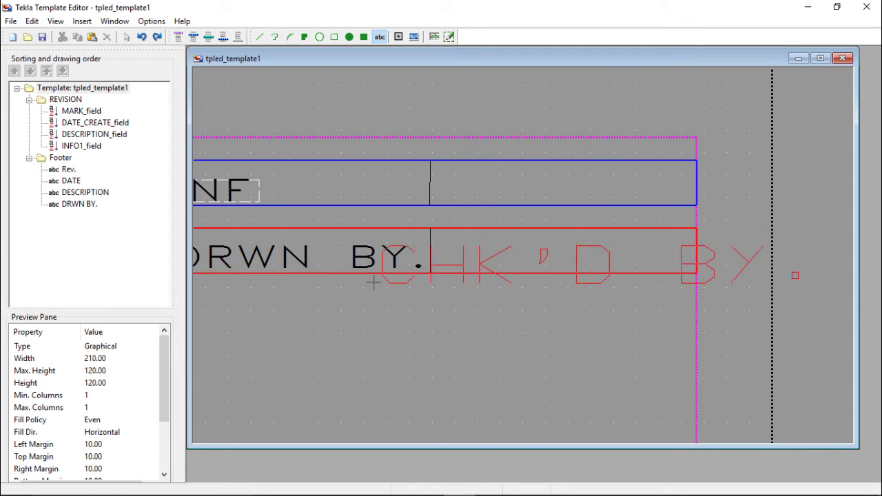
pyautogui.scroll(-1, 373, 282)
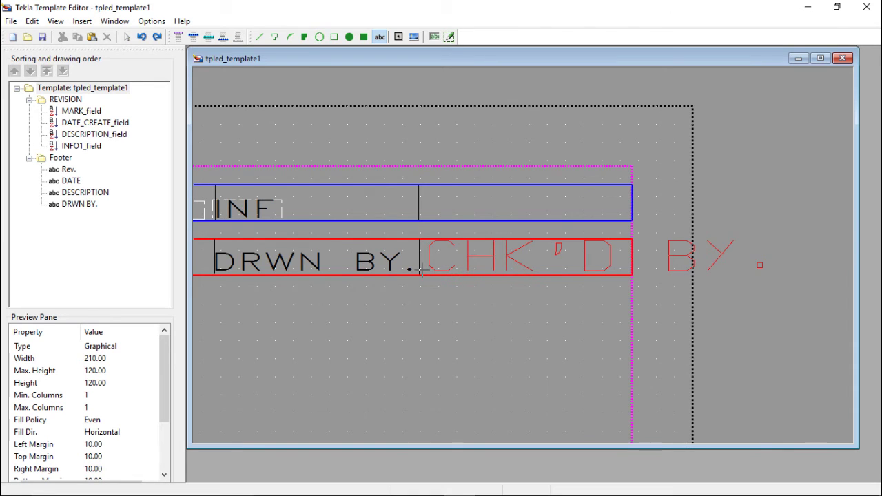
pyautogui.scroll(2, 422, 270)
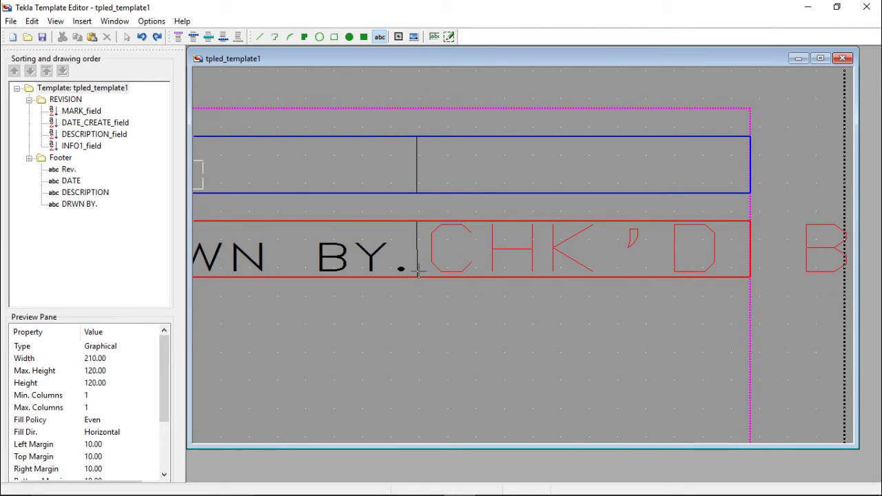
pyautogui.scroll(-1, 417, 271)
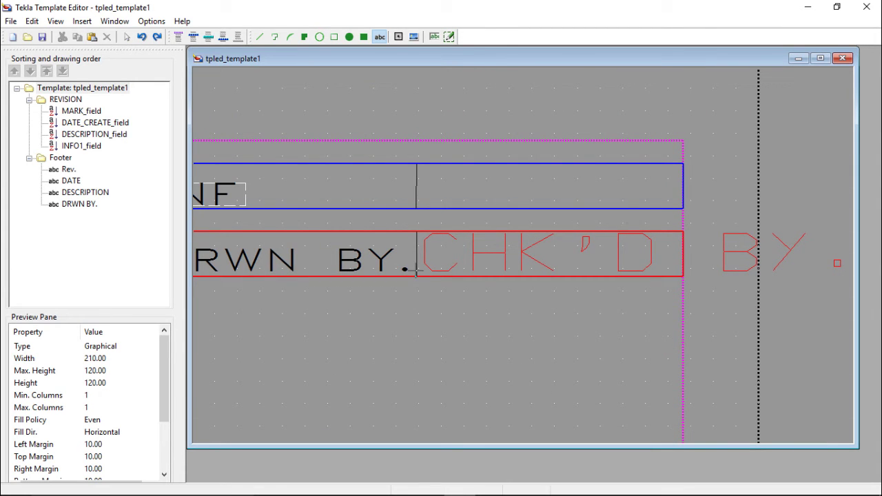
pyautogui.scroll(1, 416, 272)
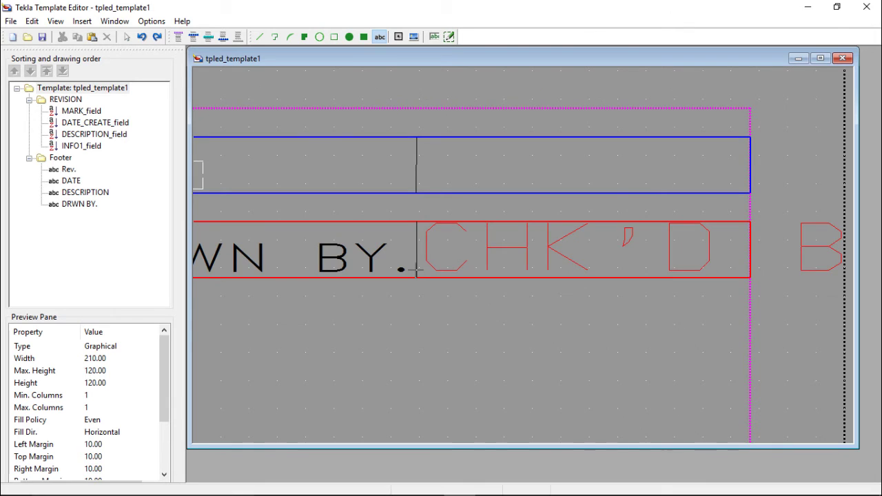
pyautogui.click(417, 271)
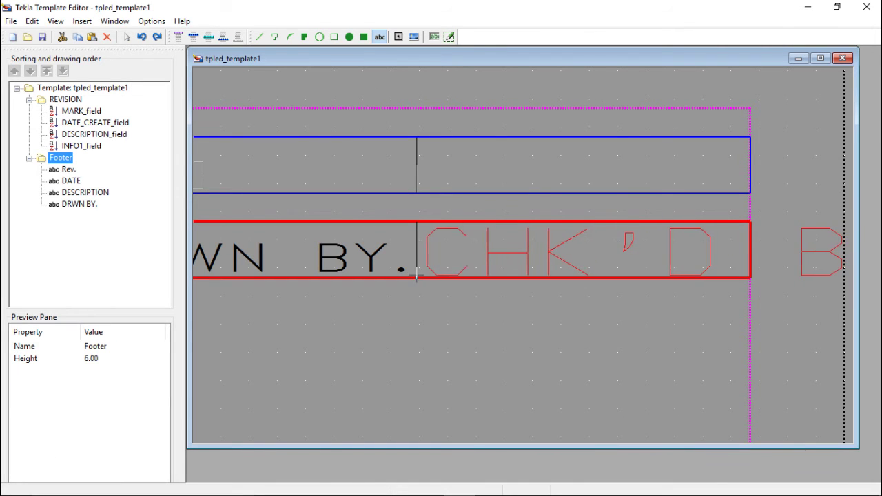
pyautogui.moveTo(416, 272)
pyautogui.mouseDown()
pyautogui.moveTo(472, 246)
pyautogui.moveTo(416, 266)
pyautogui.mouseUp()
pyautogui.scroll(2, 434, 259)
pyautogui.rightClick(418, 251)
pyautogui.click(457, 257)
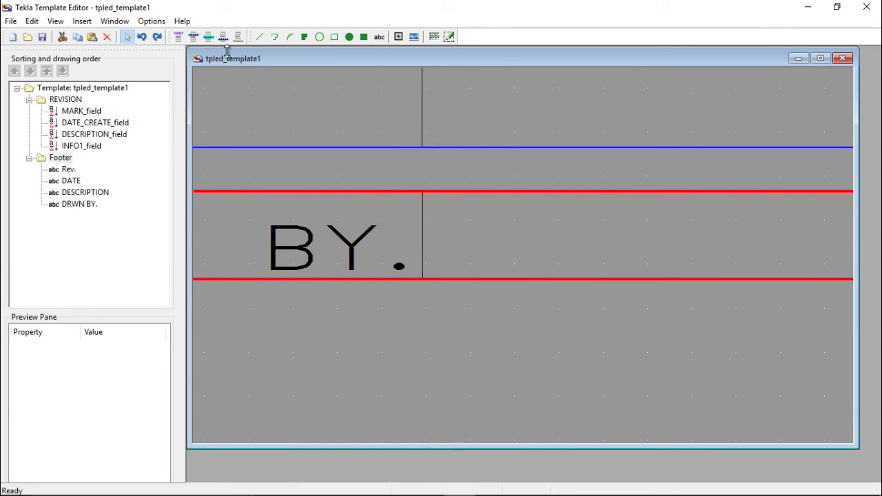
# Step: Enter CHK'D as new label text and bring it into the Footer row after DRWN BY
pyautogui.click(380, 37)
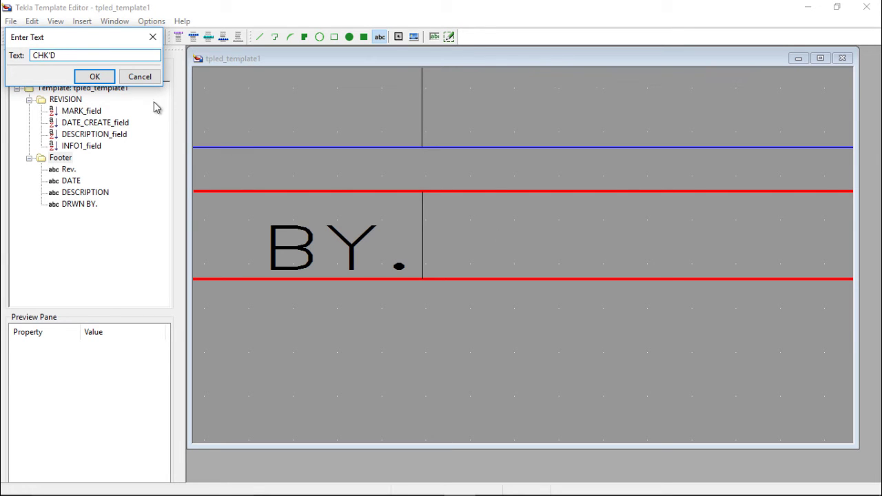
pyautogui.click(96, 77)
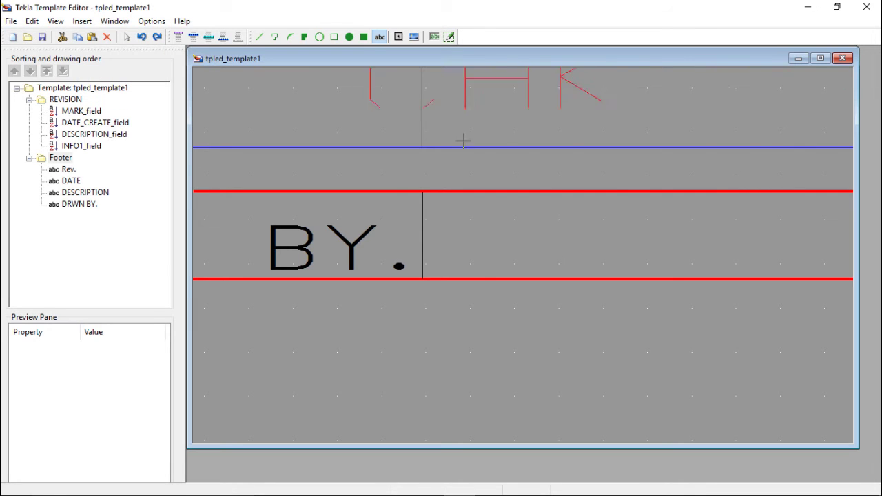
pyautogui.scroll(2, 461, 259)
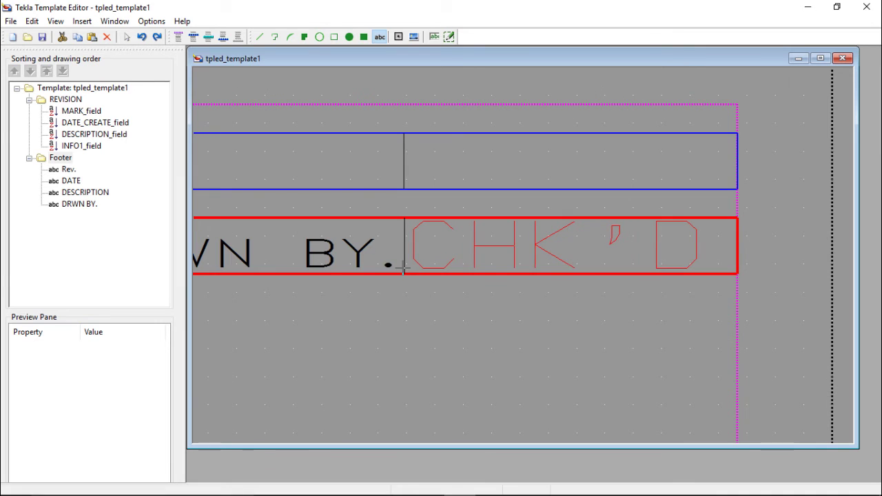
# Step: Place the CHK'D label after DRWN BY. and restyle it as black RomanD text, size 3
pyautogui.click(403, 269)
pyautogui.doubleClick(419, 268)
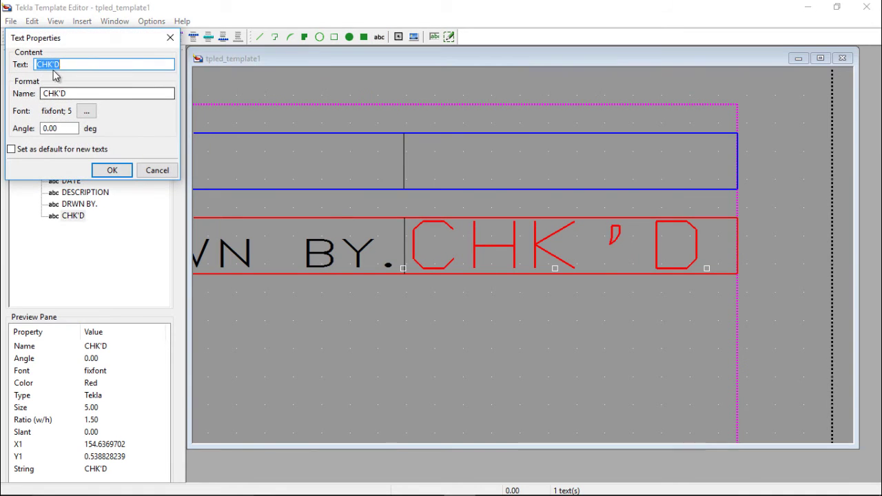
pyautogui.click(86, 112)
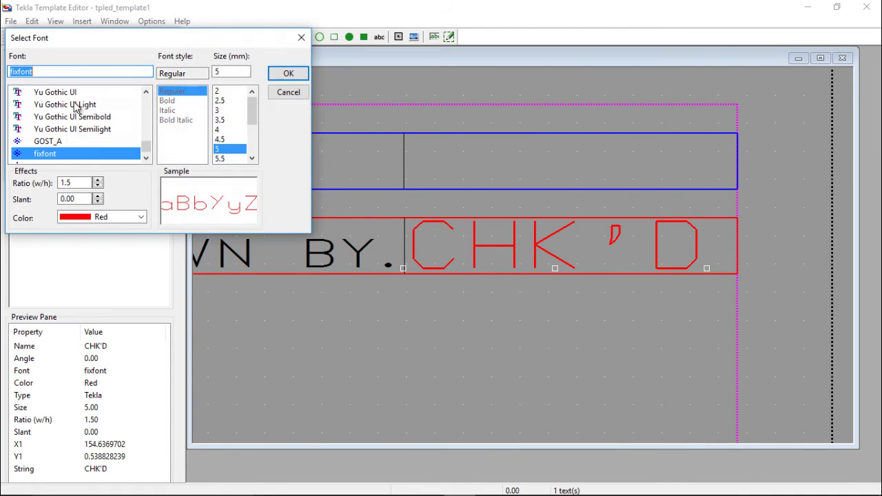
pyautogui.click(137, 218)
pyautogui.click(113, 230)
pyautogui.click(32, 73)
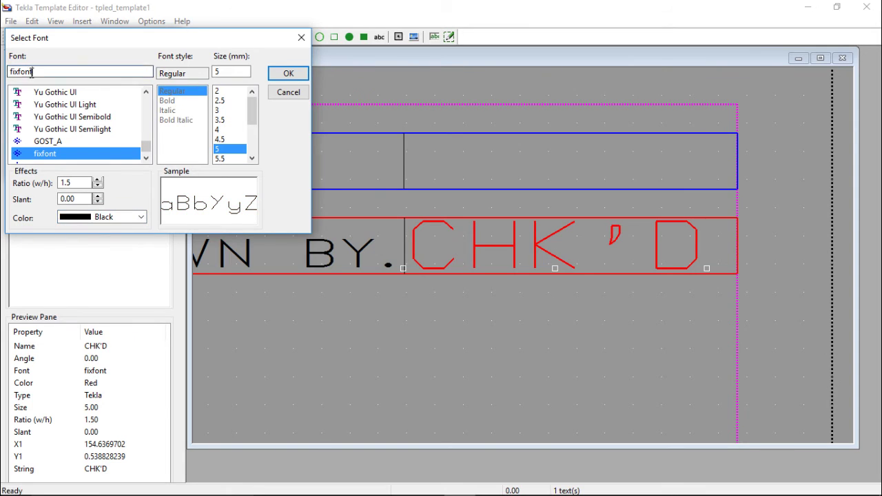
pyautogui.doubleClick(32, 73)
pyautogui.write('RO')
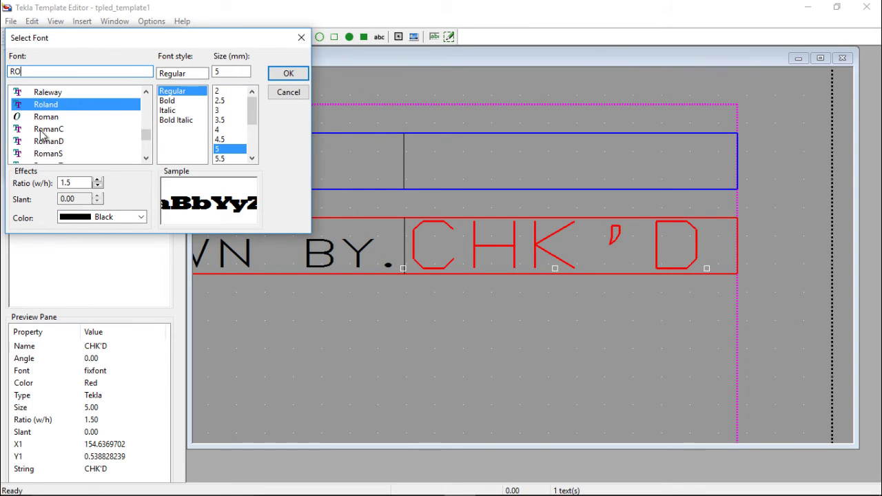
pyautogui.click(42, 141)
pyautogui.click(222, 111)
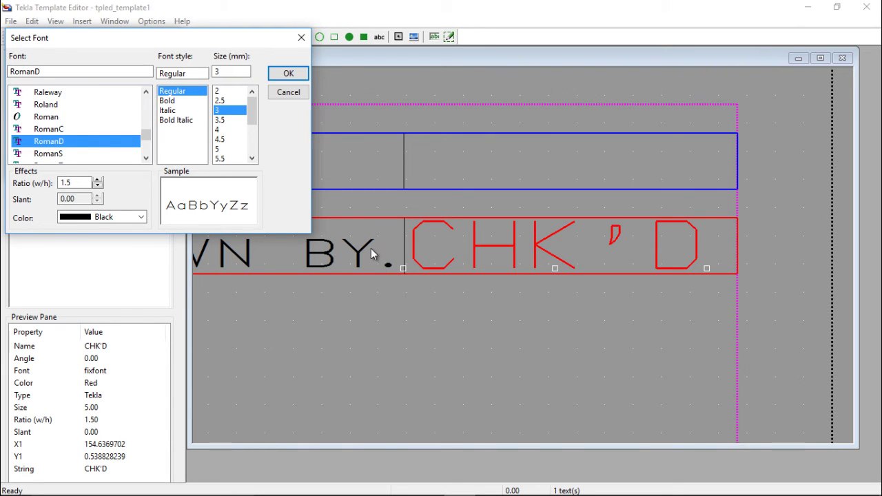
pyautogui.click(288, 73)
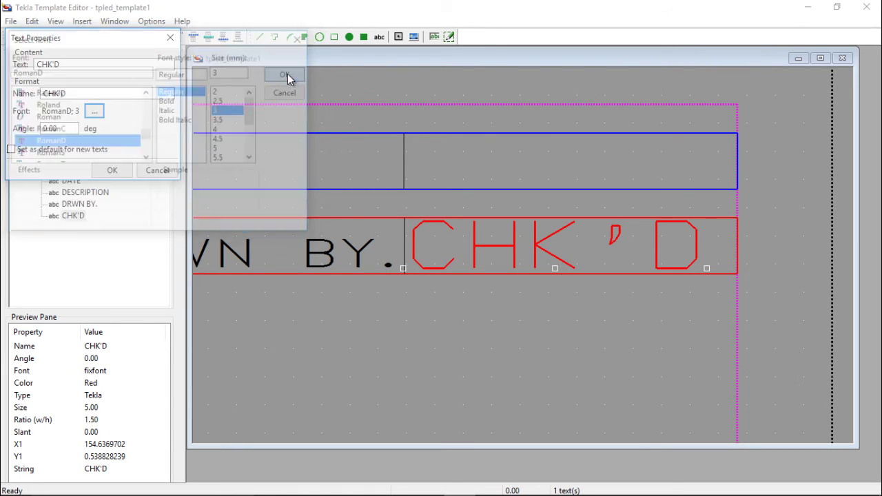
pyautogui.click(116, 170)
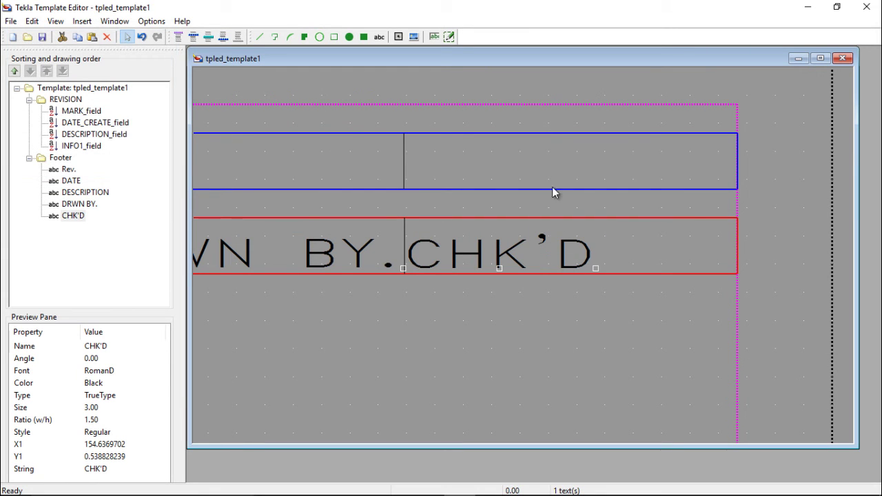
# Step: Place a value field in the REVISION row bound to the INFO2 attribute
pyautogui.click(434, 36)
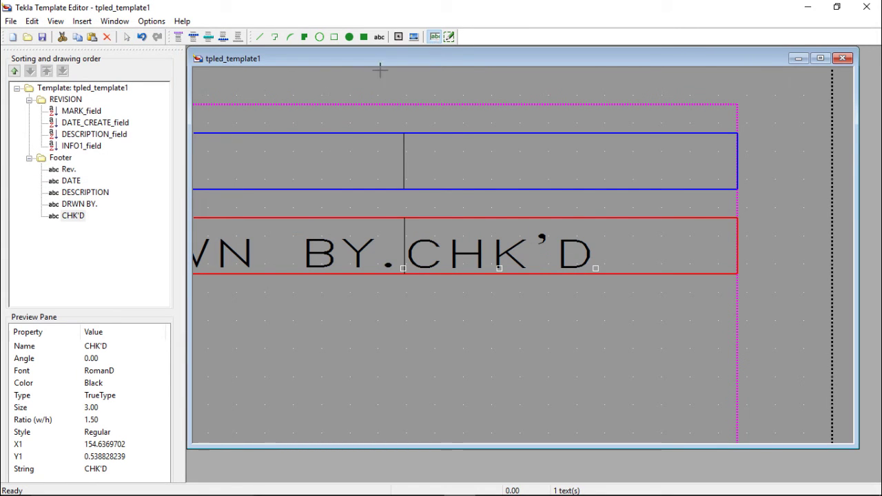
pyautogui.scroll(1, 396, 182)
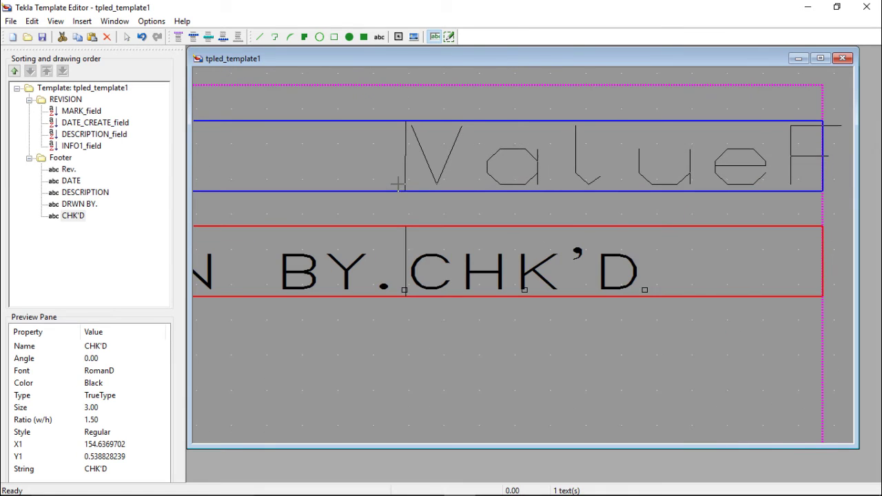
pyautogui.click(397, 183)
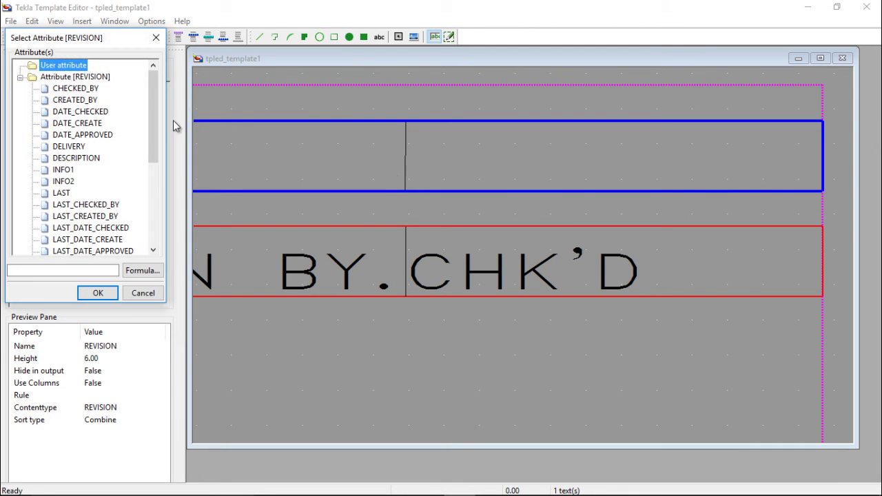
pyautogui.click(64, 182)
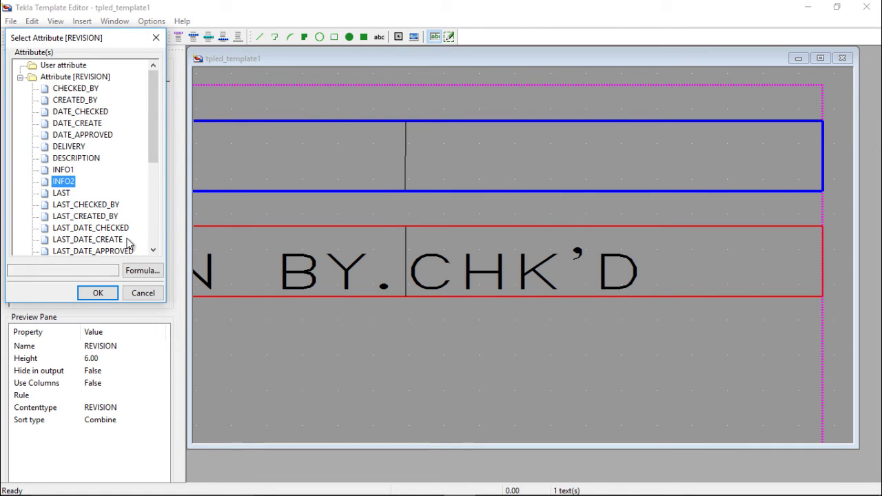
pyautogui.click(104, 295)
# Step: Limit the INFO2 field to length 3 and set its font to RomanD size 3
pyautogui.doubleClick(438, 155)
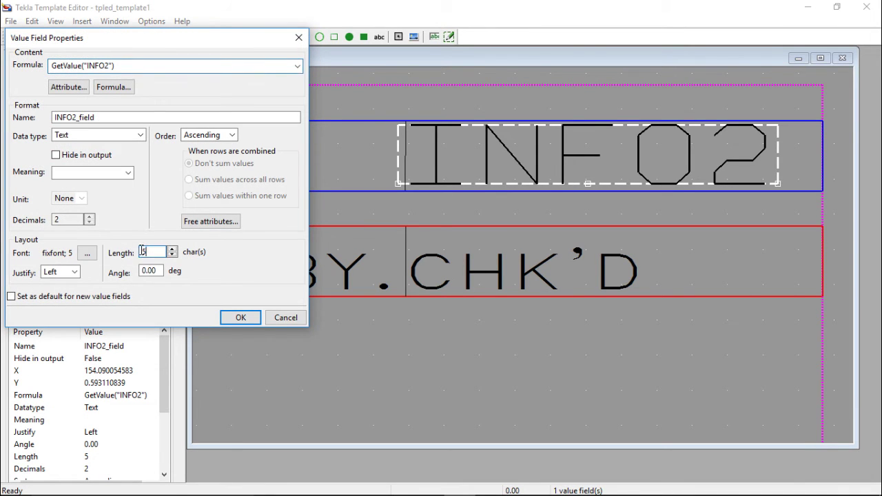
pyautogui.write('3')
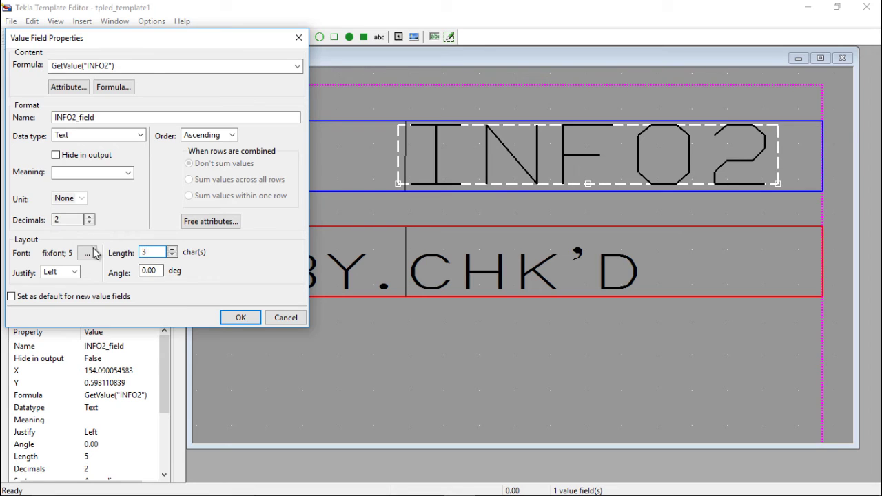
pyautogui.click(87, 253)
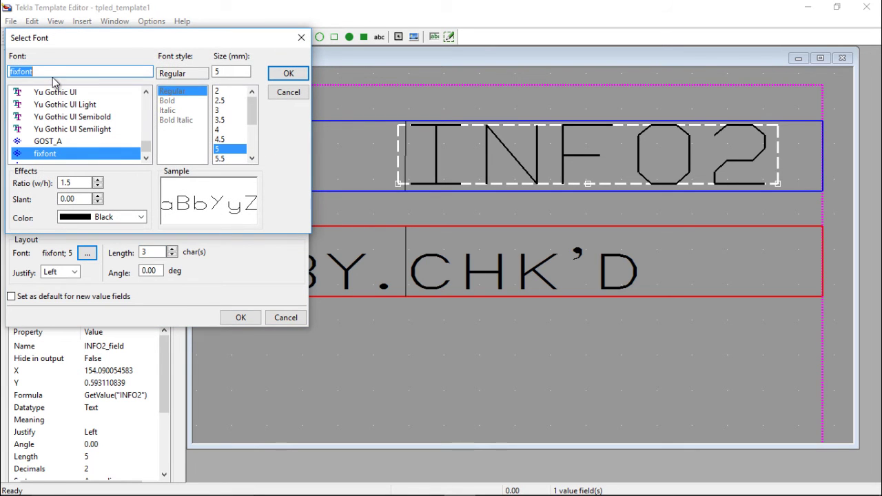
pyautogui.write('Ro')
pyautogui.click(61, 142)
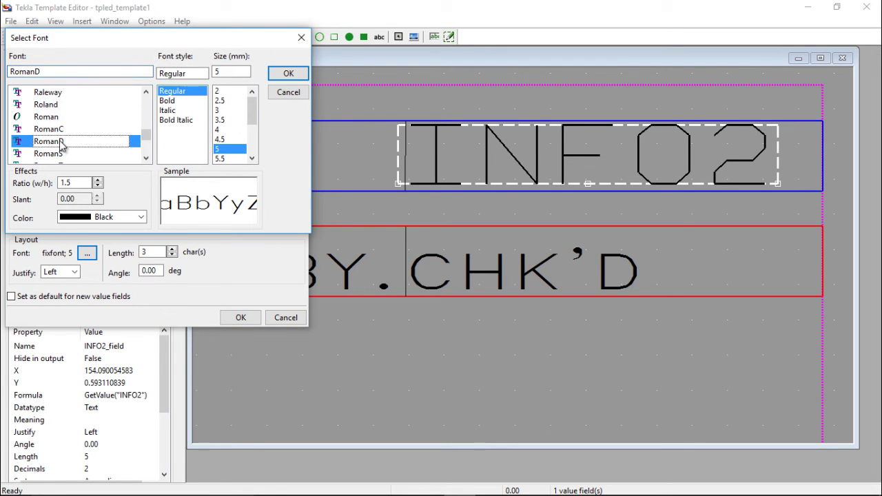
pyautogui.click(219, 110)
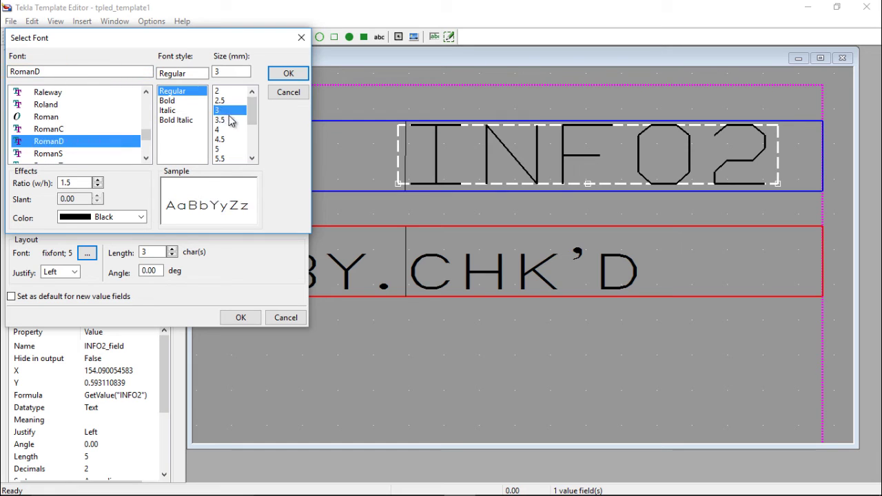
pyautogui.click(288, 74)
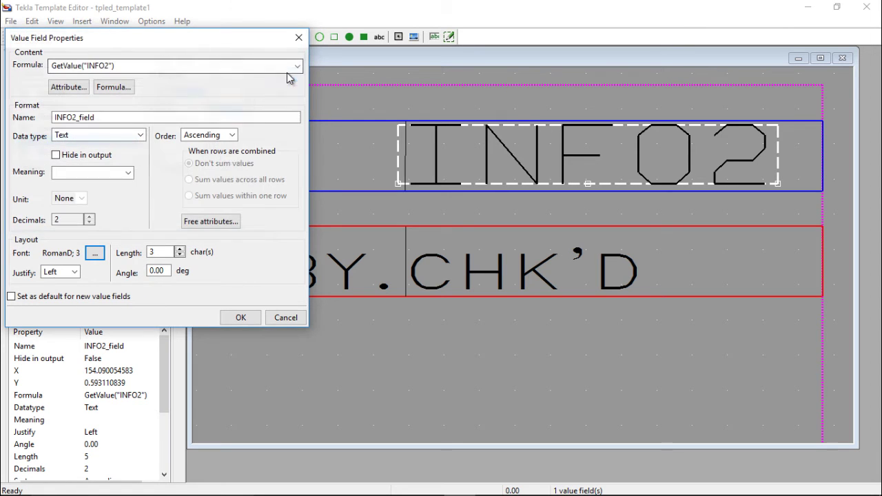
pyautogui.click(238, 318)
# Step: Nudge the INFO2 field slightly right and up
pyautogui.scroll(-2, 674, 173)
pyautogui.scroll(2, 642, 214)
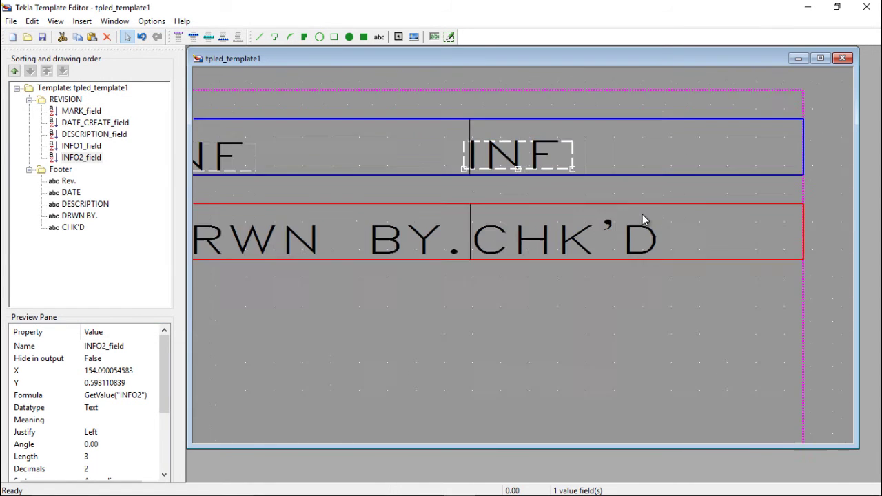
pyautogui.moveTo(491, 138); pyautogui.dragTo(512, 136)
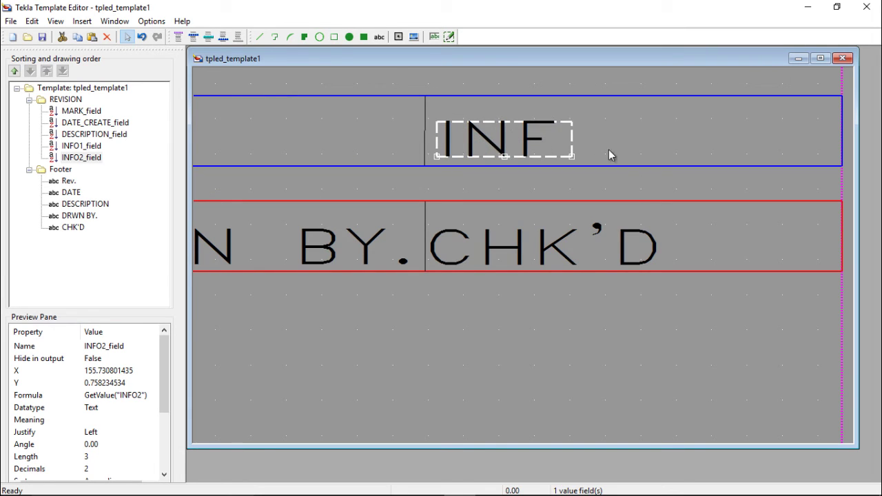
# Step: Draw a divider line at the footer's top edge, then undo it as too short
pyautogui.click(260, 37)
pyautogui.scroll(1, 666, 270)
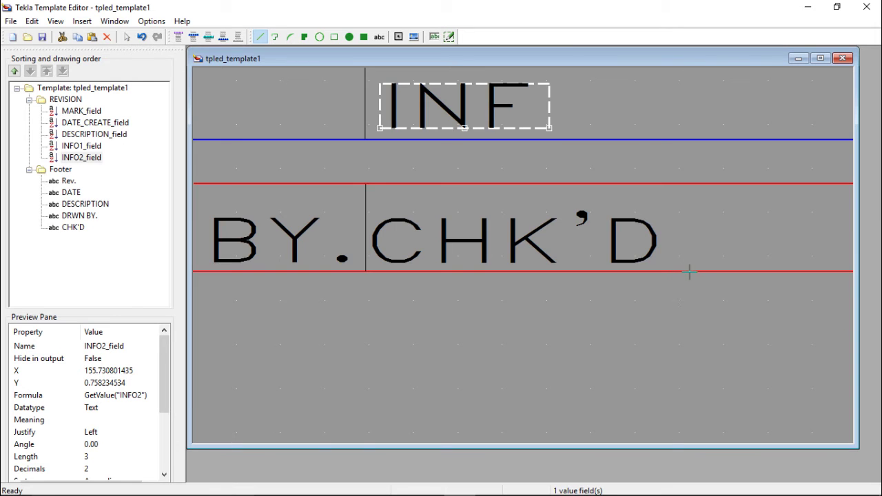
pyautogui.scroll(-4, 627, 270)
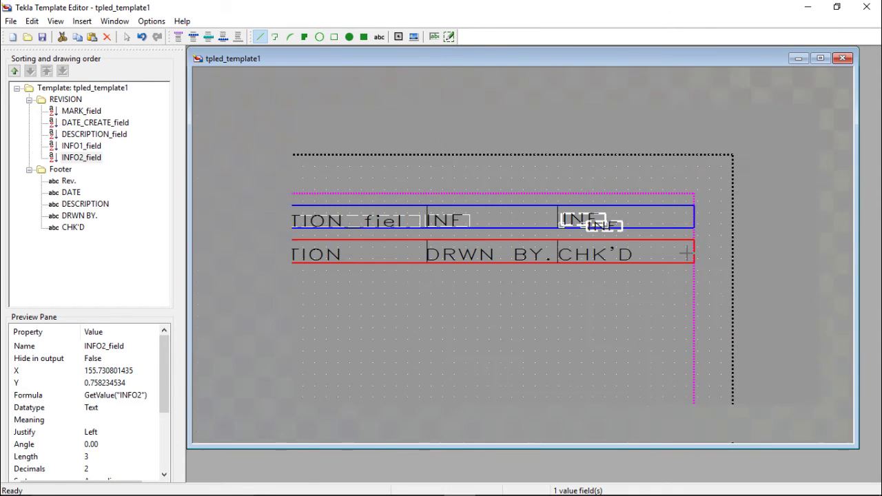
pyautogui.scroll(4, 665, 261)
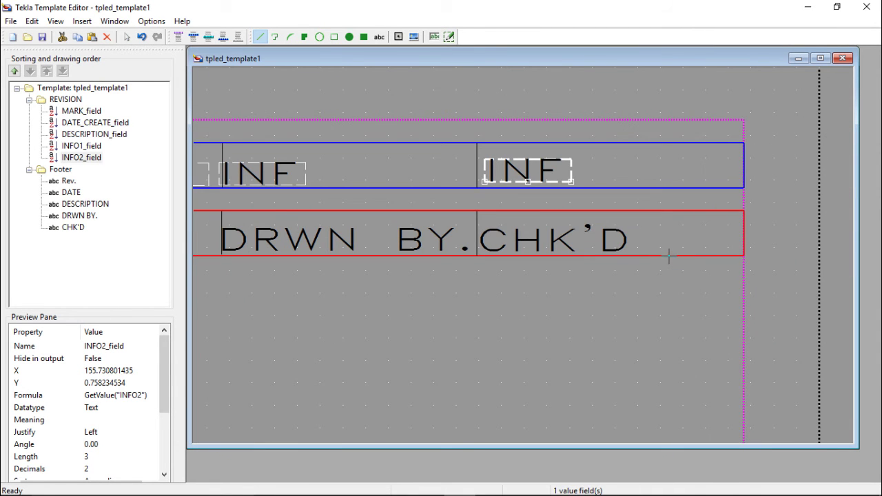
pyautogui.scroll(-1, 675, 246)
pyautogui.scroll(2, 665, 250)
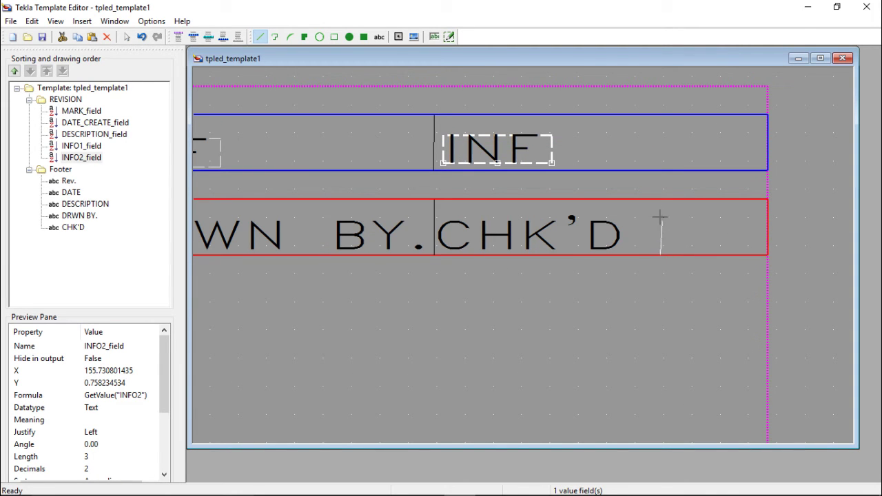
pyautogui.scroll(3, 659, 218)
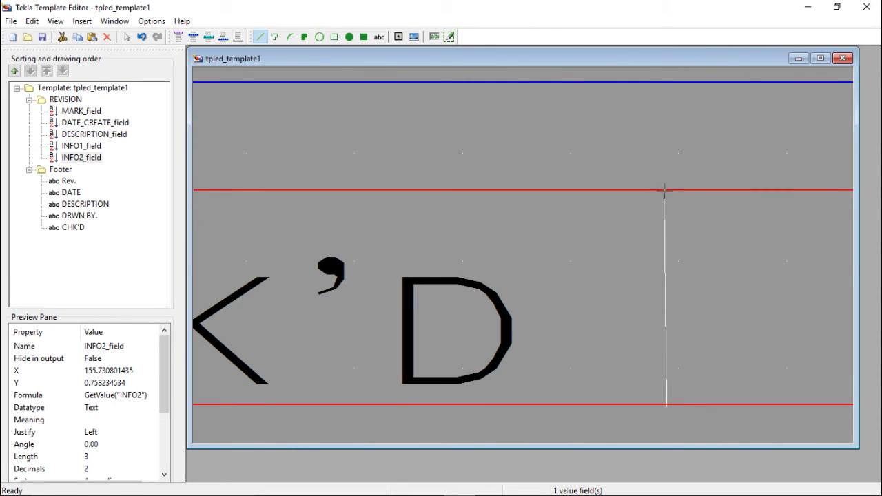
pyautogui.click(666, 190)
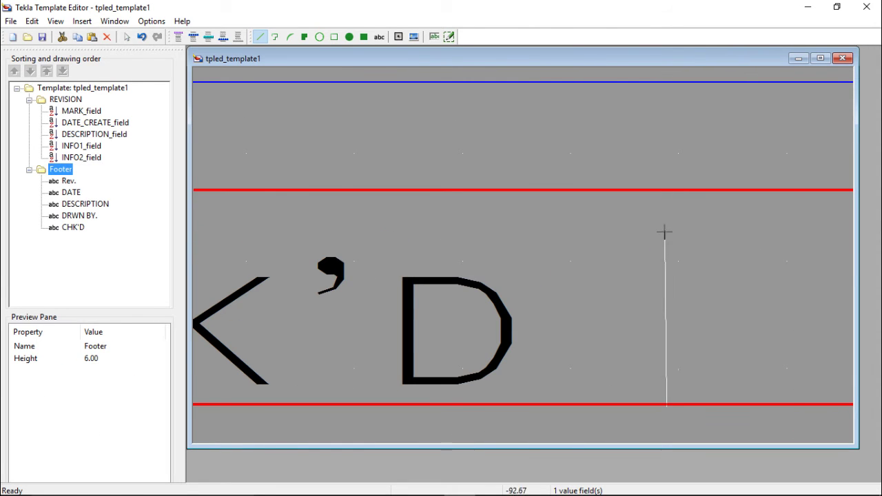
pyautogui.scroll(3, 667, 187)
pyautogui.click(666, 186)
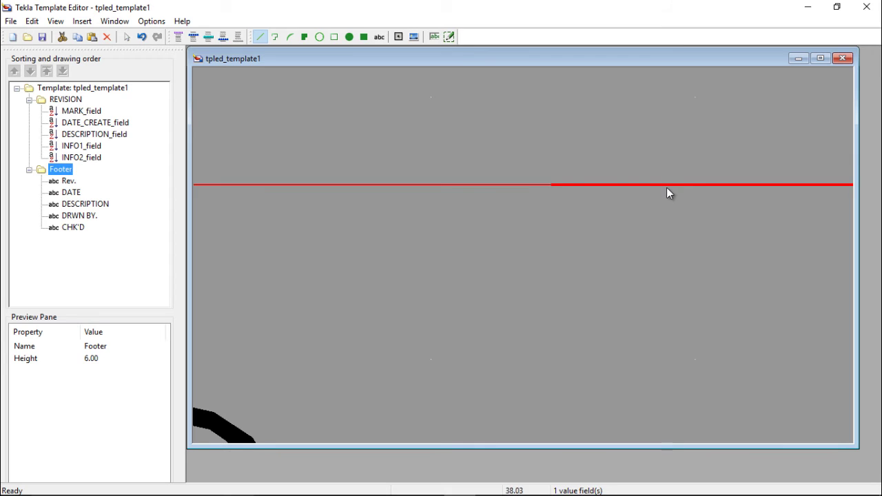
pyautogui.click(142, 38)
# Step: Draw a vertical divider closing the CHK'D cell in the footer row and make it black
pyautogui.scroll(-3, 531, 181)
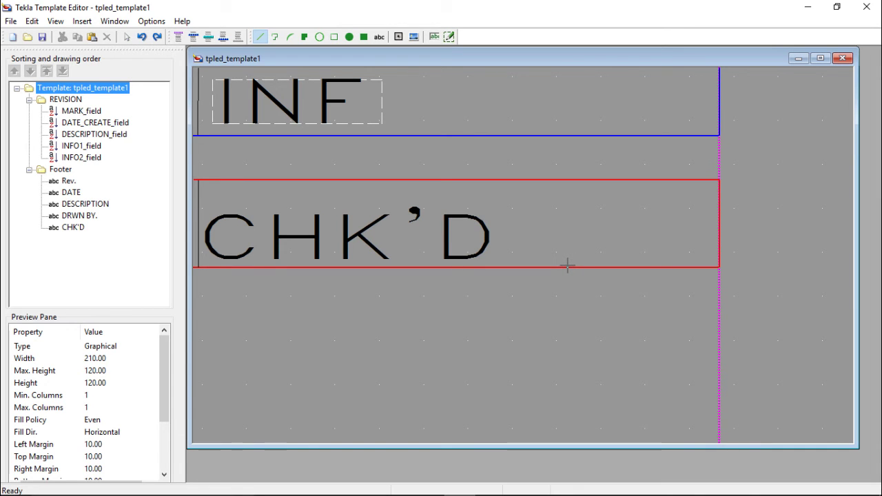
pyautogui.click(567, 264)
pyautogui.scroll(3, 569, 182)
pyautogui.scroll(2, 568, 181)
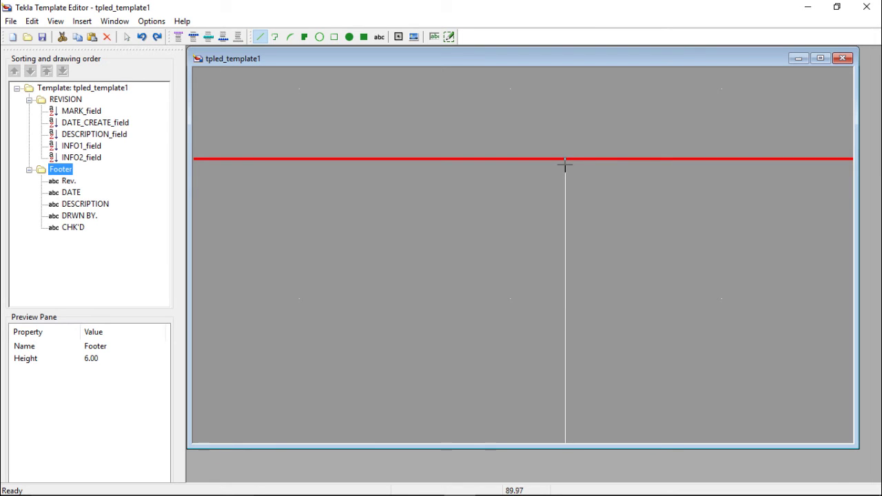
pyautogui.click(564, 160)
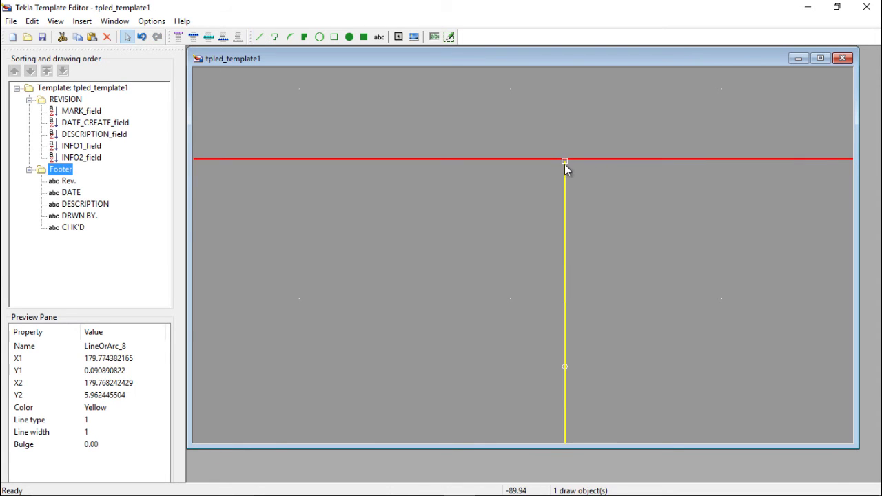
pyautogui.doubleClick(566, 171)
pyautogui.click(220, 66)
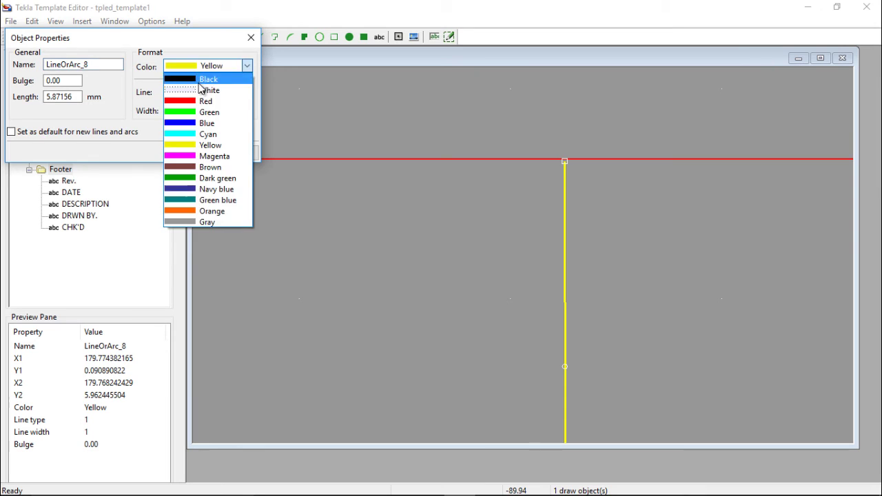
pyautogui.click(201, 78)
pyautogui.click(193, 153)
pyautogui.scroll(5, 606, 286)
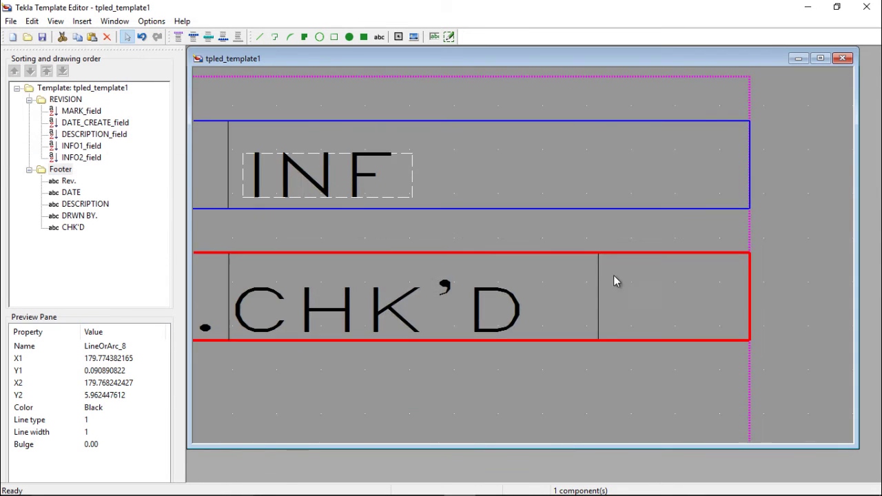
# Step: Draw a vertical line across the REVISION row, aligned with the footer divider
pyautogui.scroll(-1, 607, 269)
pyautogui.scroll(1, 620, 255)
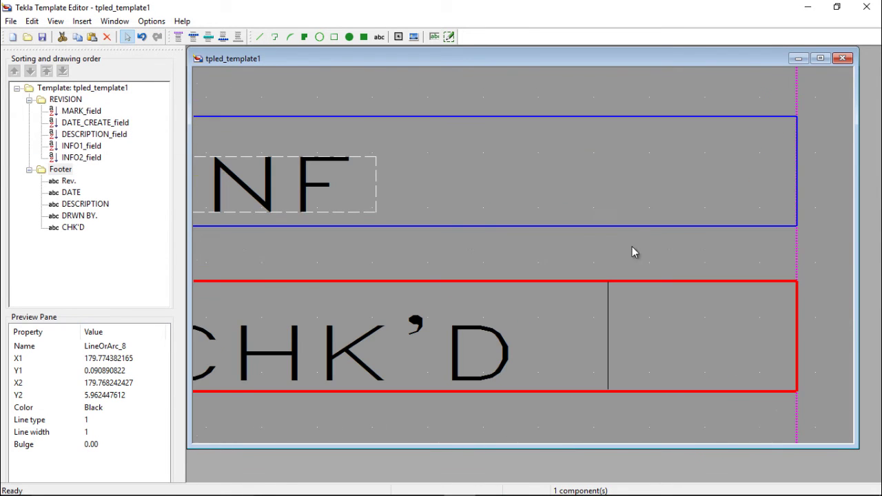
pyautogui.click(259, 37)
pyautogui.scroll(2, 606, 217)
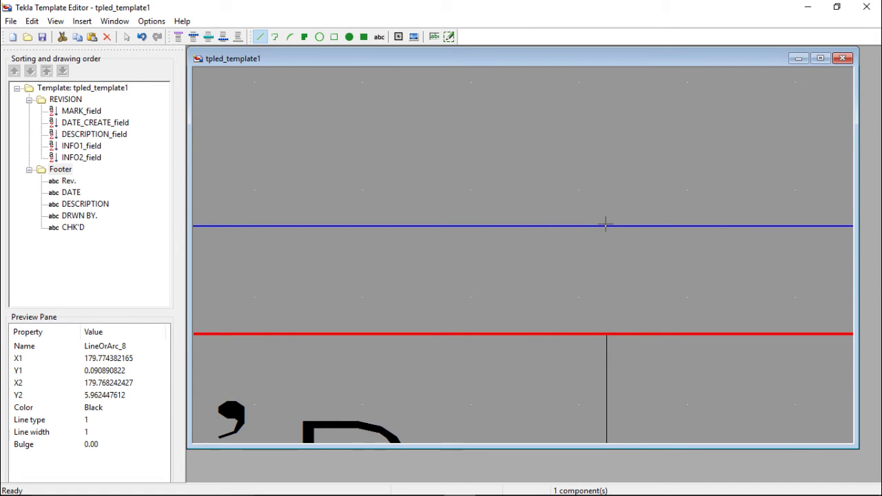
pyautogui.click(605, 224)
pyautogui.scroll(3, 600, 262)
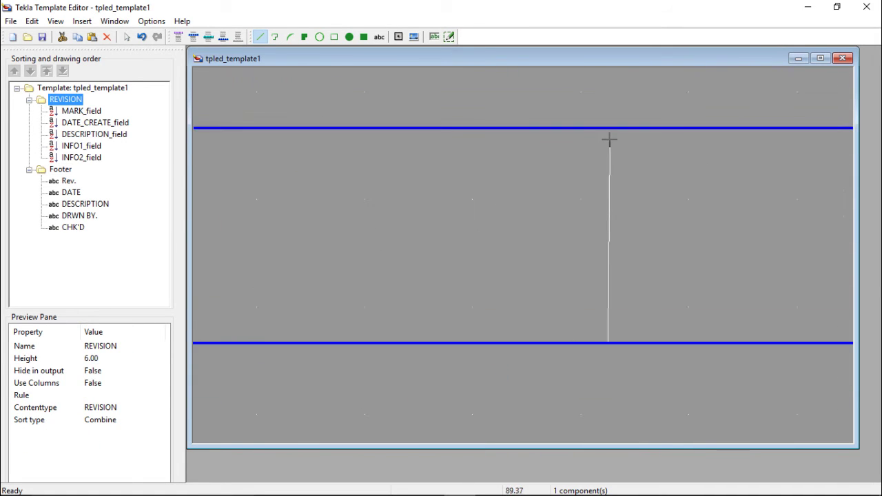
pyautogui.scroll(2, 609, 140)
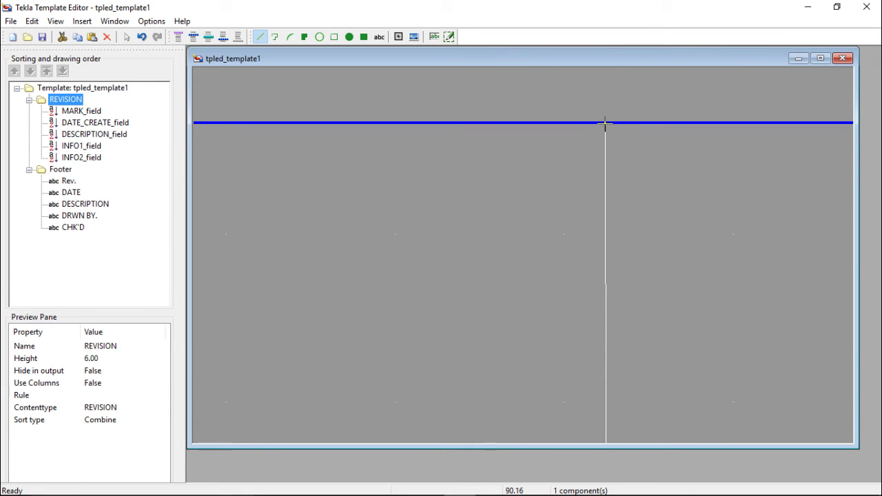
pyautogui.click(605, 123)
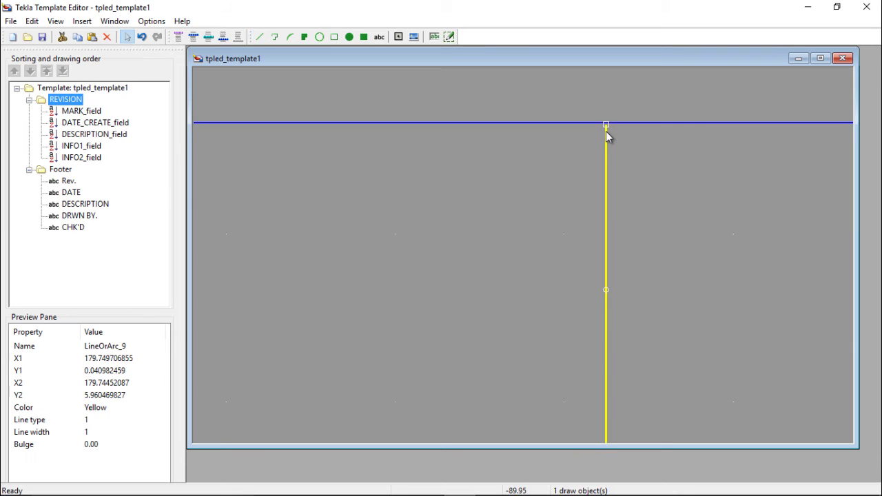
# Step: Set the new REVISION row divider's colour to black
pyautogui.doubleClick(606, 131)
pyautogui.click(246, 66)
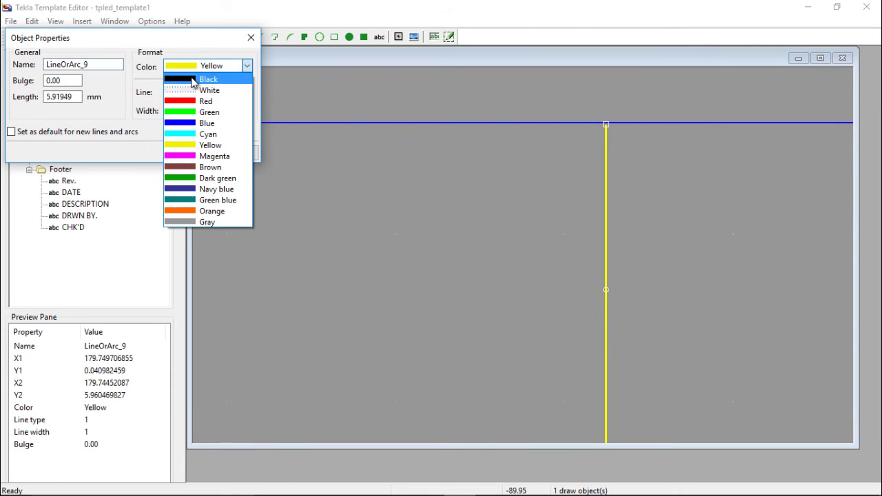
pyautogui.click(193, 77)
pyautogui.click(193, 153)
pyautogui.scroll(-8, 648, 189)
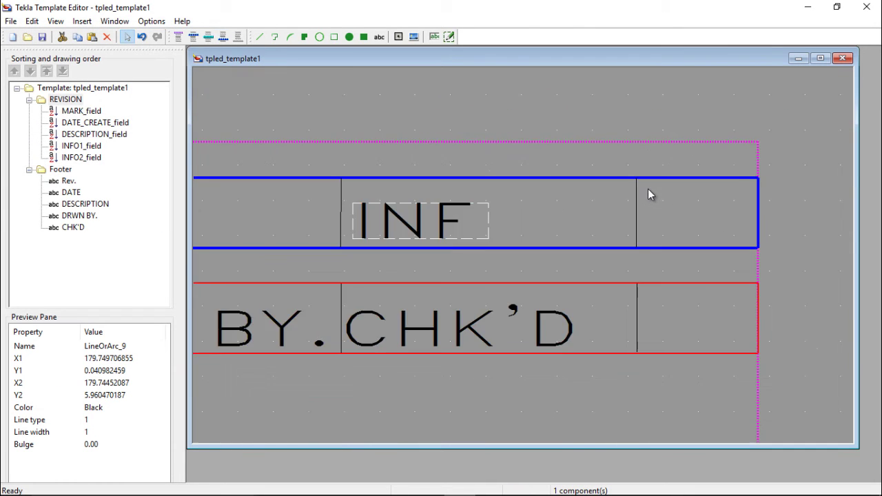
pyautogui.scroll(8, 449, 200)
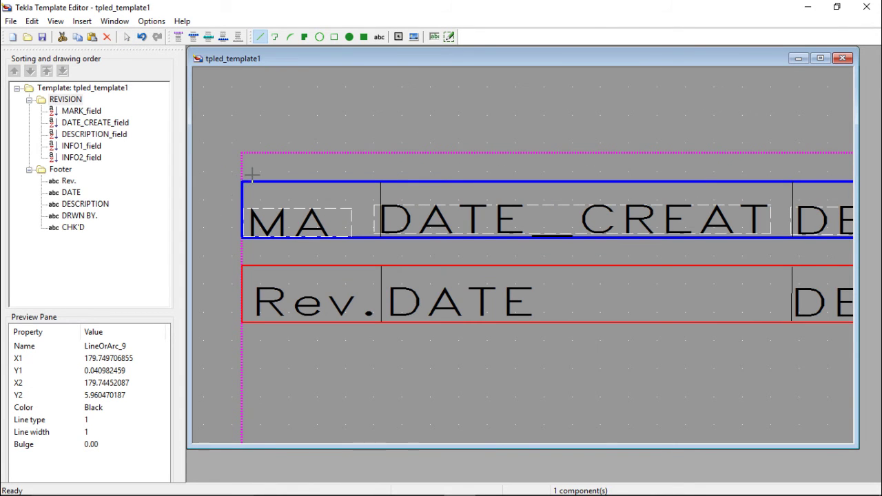
# Step: Draw a horizontal line along the REVISION row's top edge to the divider and make it black
pyautogui.scroll(5, 250, 176)
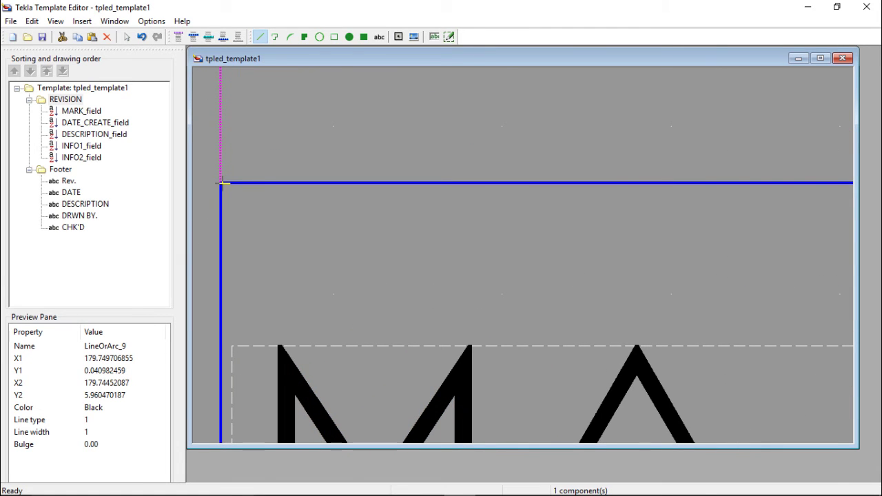
pyautogui.scroll(-7, 220, 182)
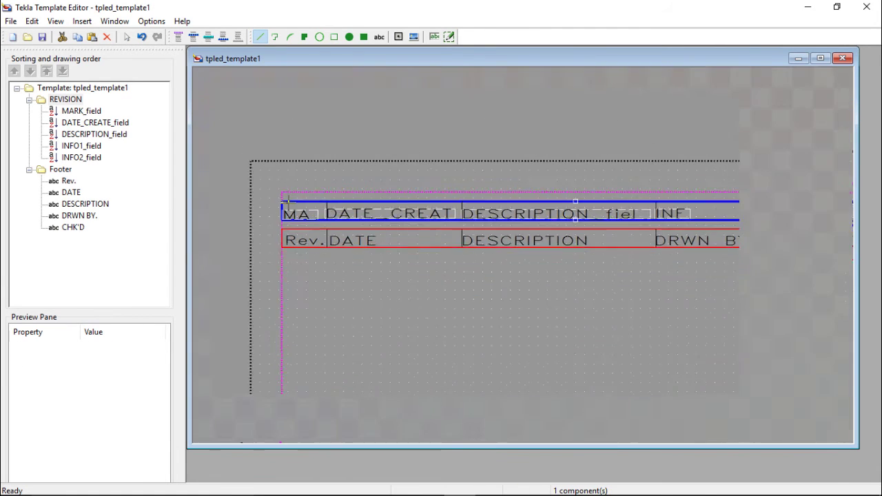
pyautogui.scroll(-1, 289, 202)
pyautogui.scroll(6, 590, 200)
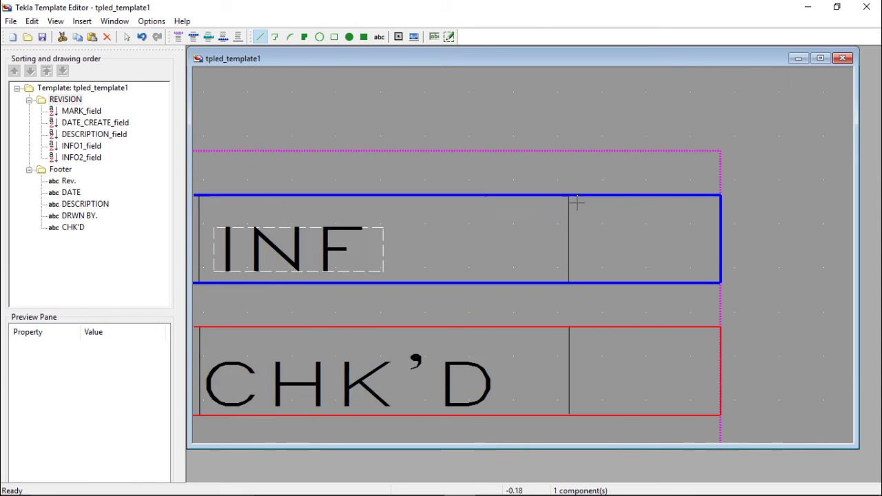
pyautogui.scroll(4, 562, 186)
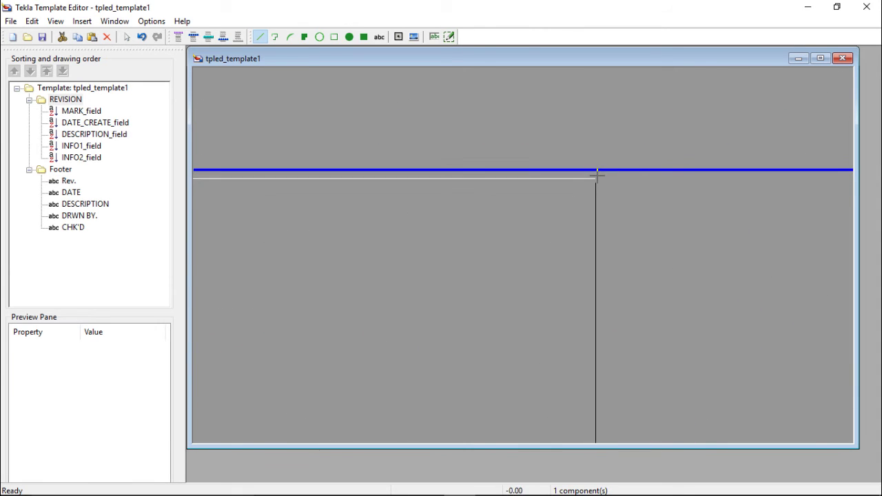
pyautogui.click(596, 173)
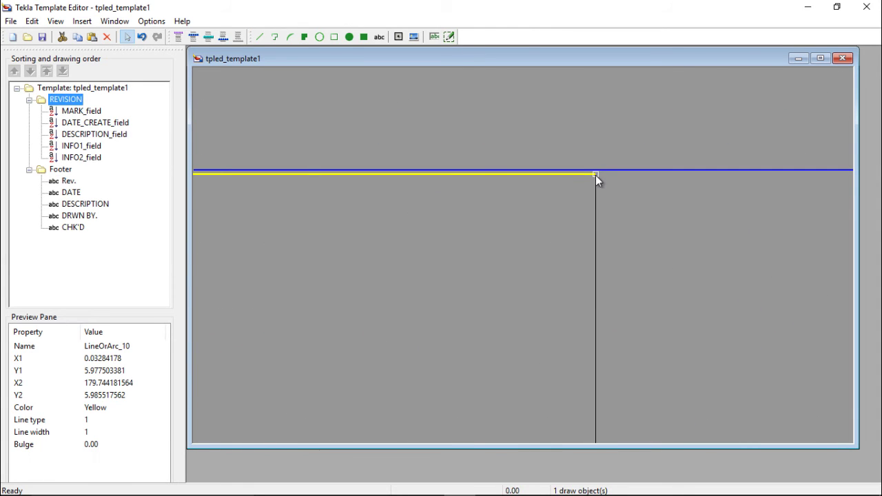
pyautogui.doubleClick(589, 174)
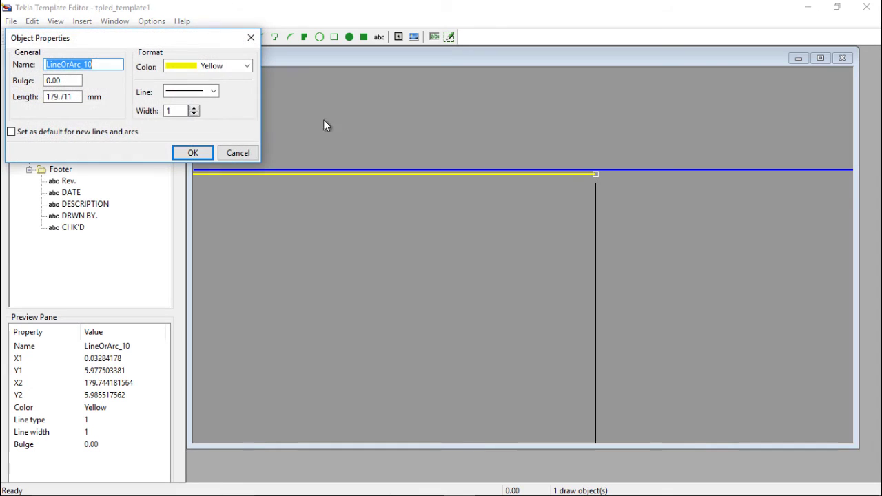
pyautogui.click(242, 69)
pyautogui.click(201, 80)
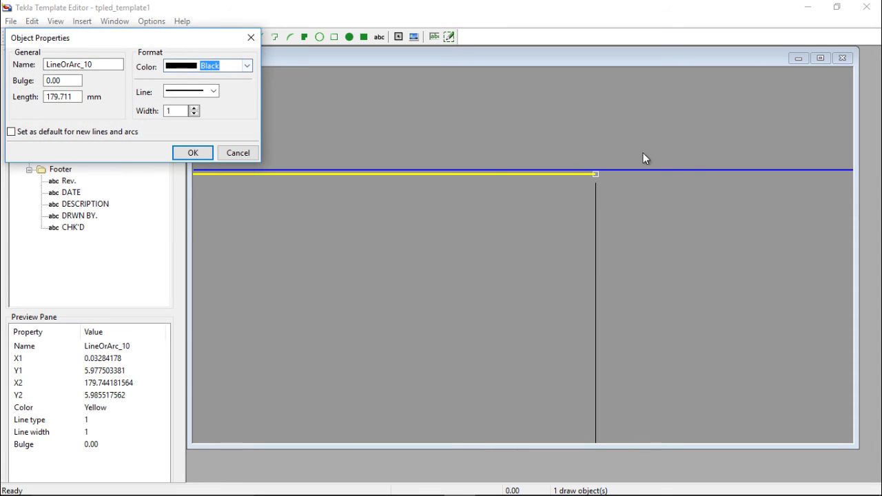
pyautogui.click(210, 152)
# Step: Drag the divider's top end and the horizontal line's end so the two lines meet
pyautogui.click(602, 195)
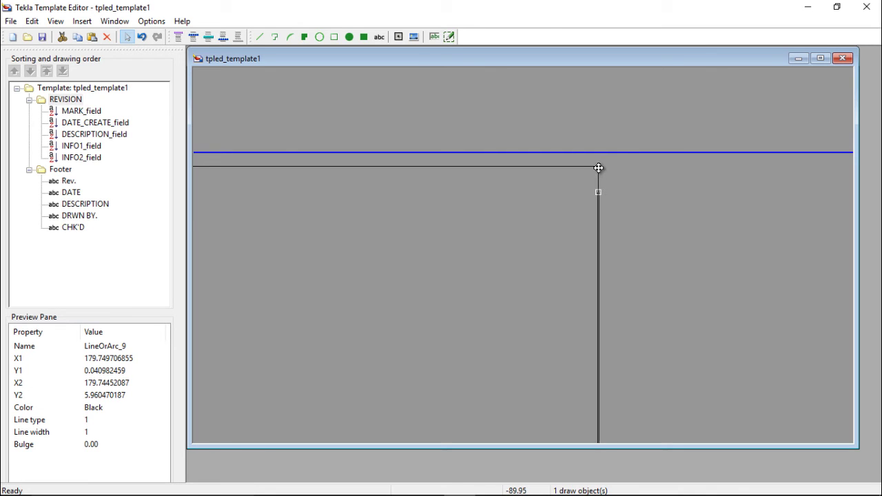
pyautogui.moveTo(599, 167)
pyautogui.mouseDown()
pyautogui.moveTo(624, 174)
pyautogui.moveTo(591, 168)
pyautogui.mouseUp()
pyautogui.click(629, 174)
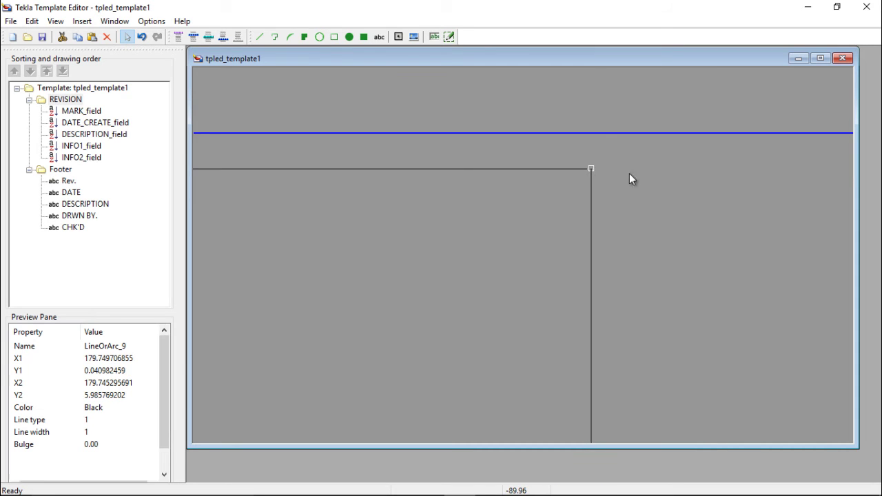
pyautogui.click(576, 169)
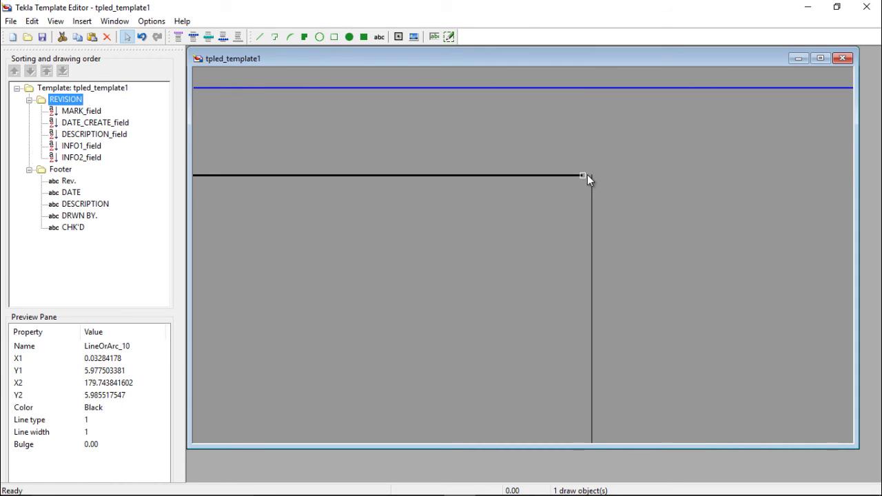
pyautogui.moveTo(584, 175); pyautogui.dragTo(592, 175)
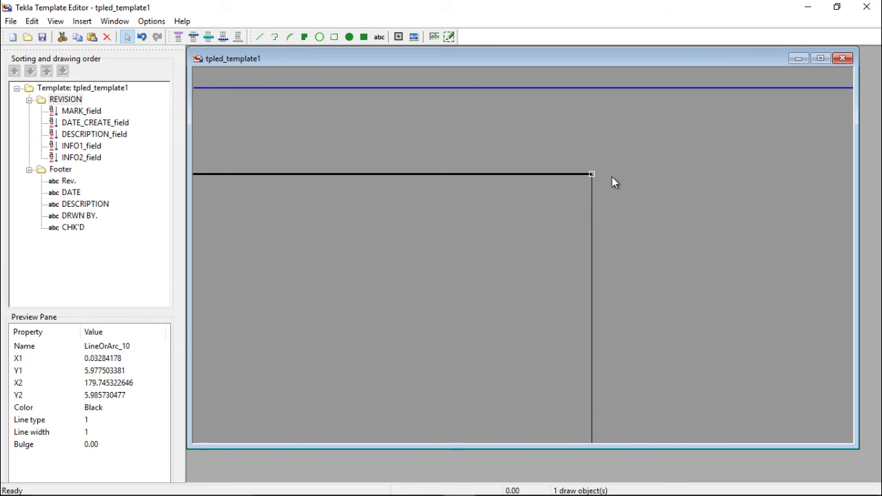
pyautogui.click(627, 175)
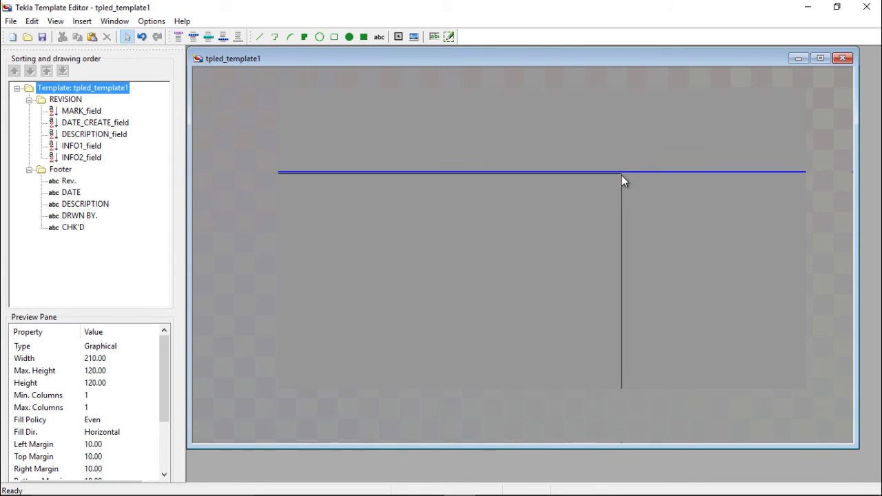
# Step: Draw a black vertical line down the REVISION row's left edge
pyautogui.scroll(-5, 622, 183)
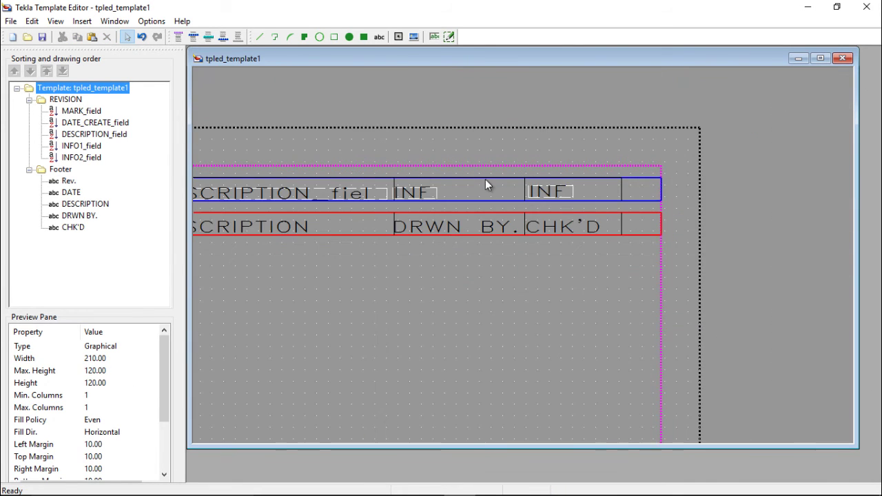
pyautogui.scroll(5, 334, 202)
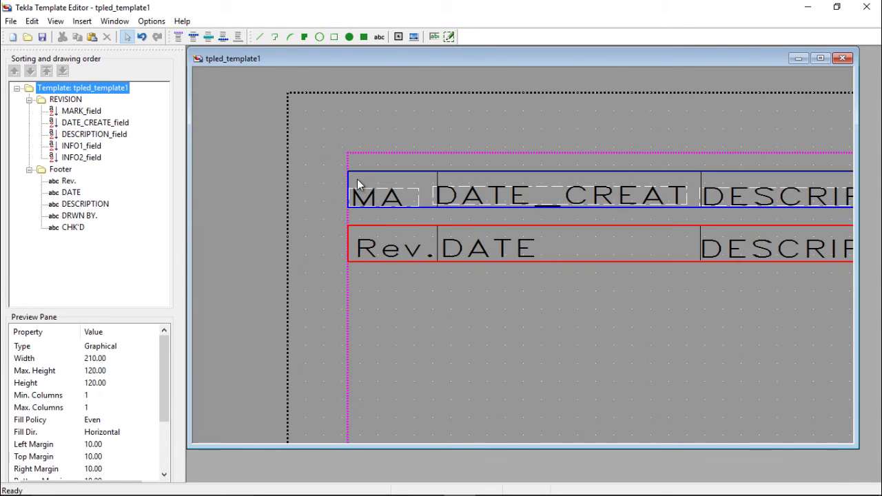
pyautogui.scroll(1, 332, 172)
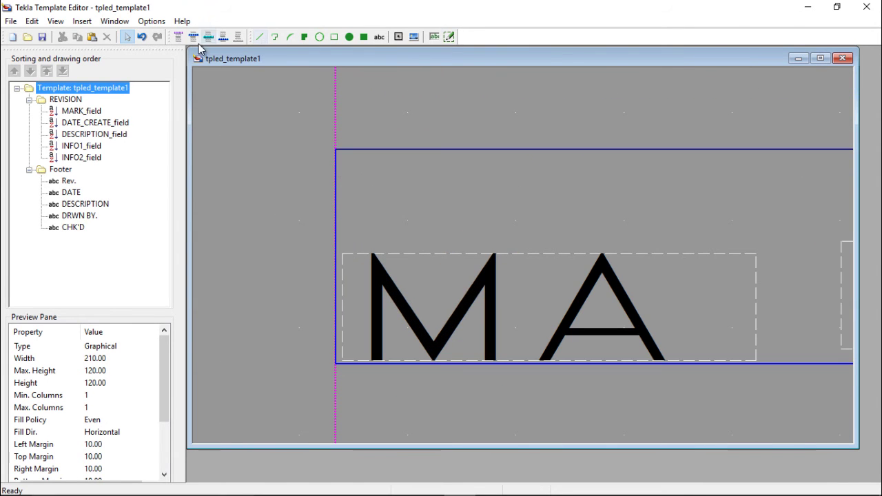
pyautogui.click(260, 36)
pyautogui.scroll(3, 342, 154)
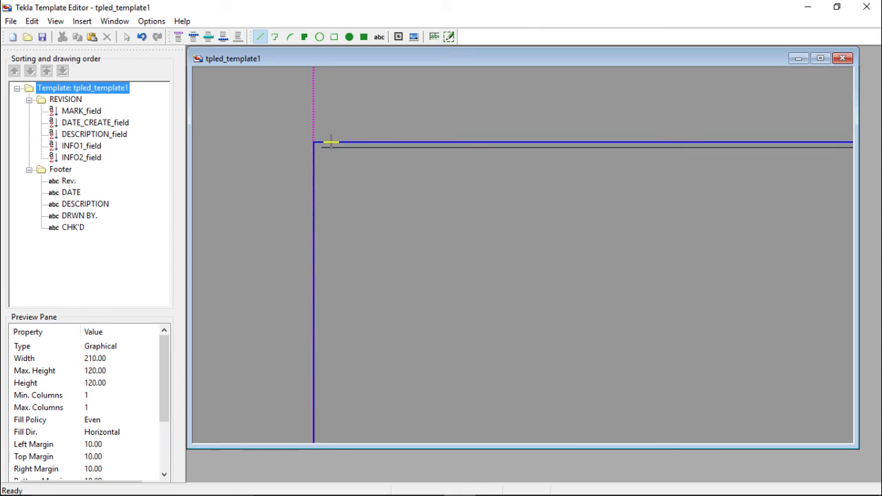
pyautogui.click(297, 147)
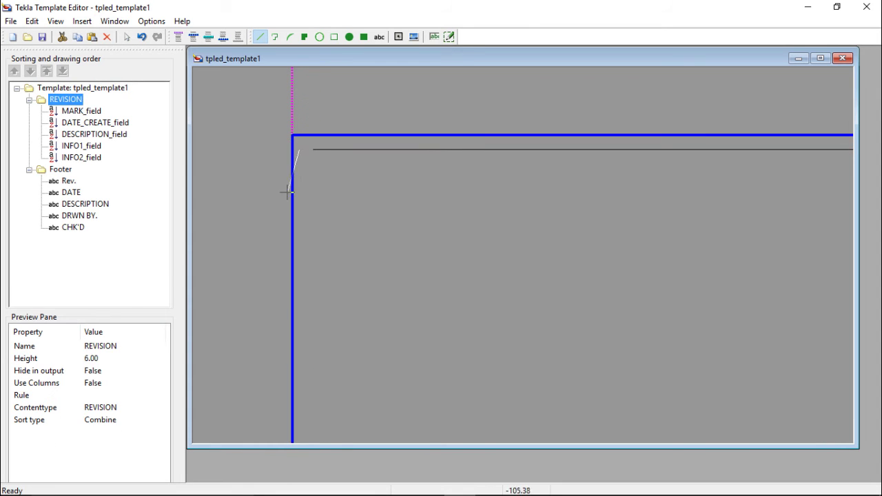
pyautogui.scroll(-2, 310, 142)
pyautogui.scroll(2, 310, 305)
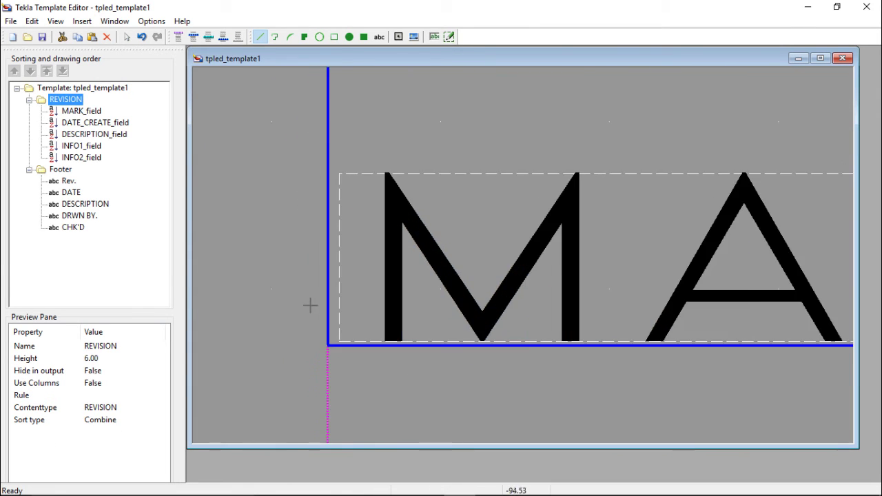
pyautogui.scroll(2, 339, 349)
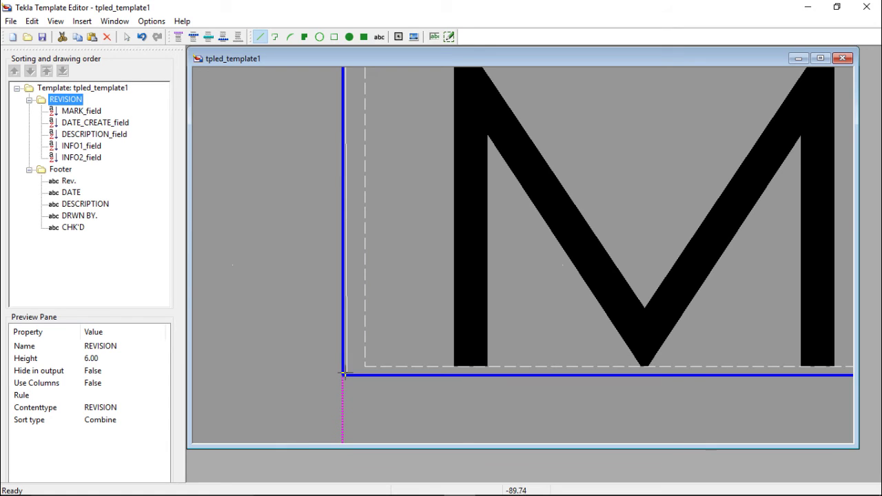
pyautogui.click(344, 372)
pyautogui.doubleClick(347, 361)
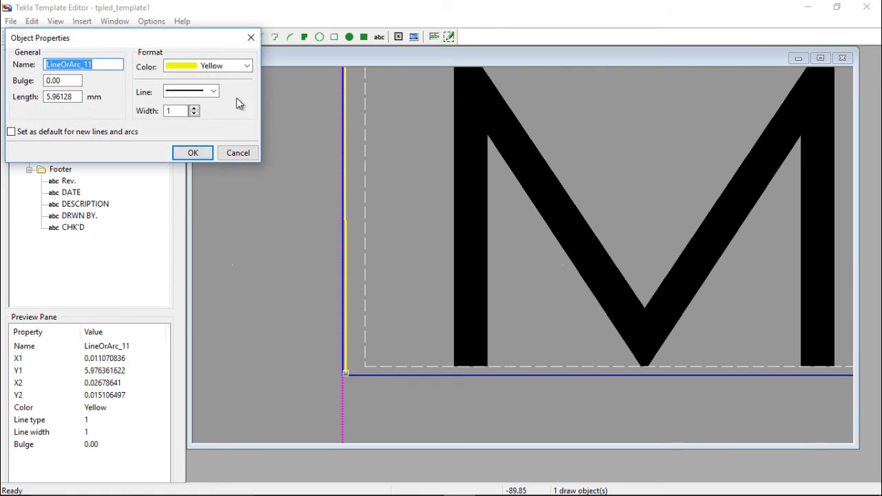
pyautogui.click(230, 66)
pyautogui.click(210, 84)
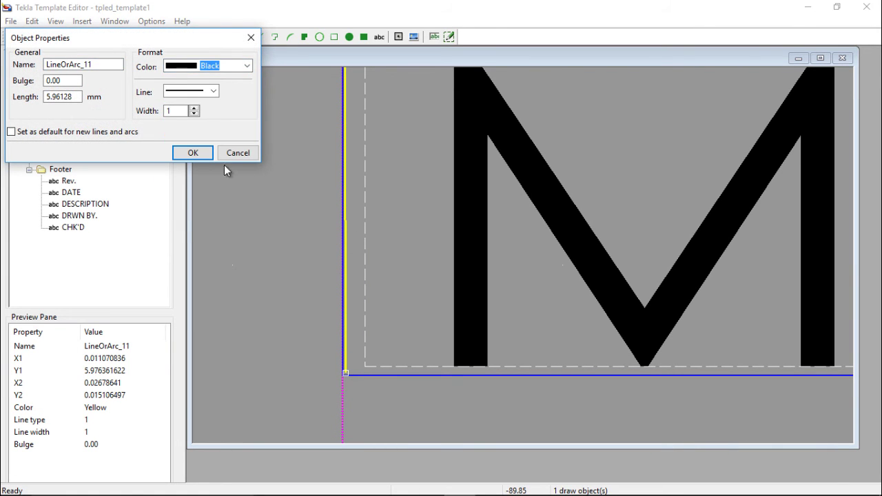
pyautogui.click(191, 152)
# Step: Stretch the row's top horizontal line left so it meets the new left-edge line
pyautogui.scroll(-2, 391, 275)
pyautogui.scroll(2, 393, 207)
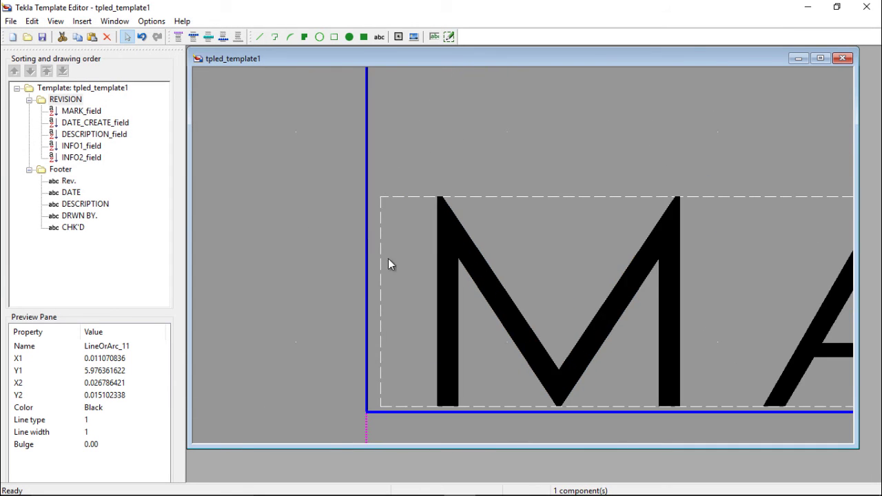
pyautogui.scroll(-3, 387, 265)
pyautogui.scroll(6, 379, 152)
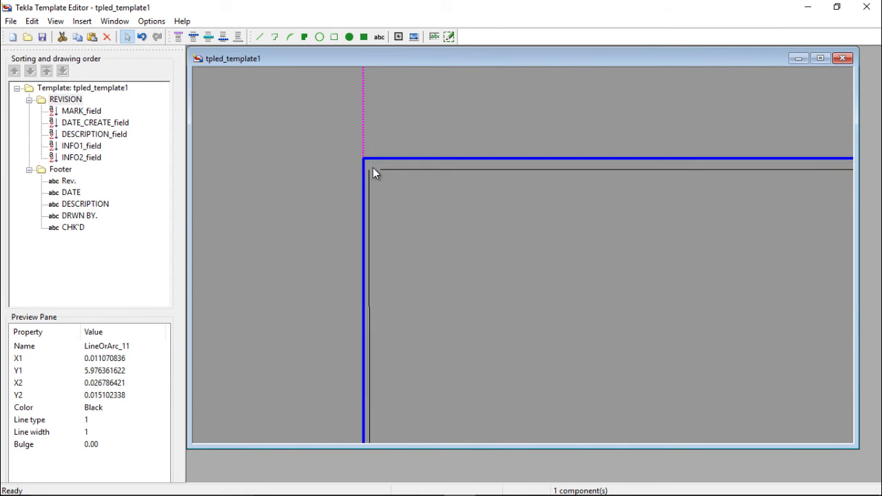
pyautogui.scroll(2, 373, 168)
pyautogui.click(414, 168)
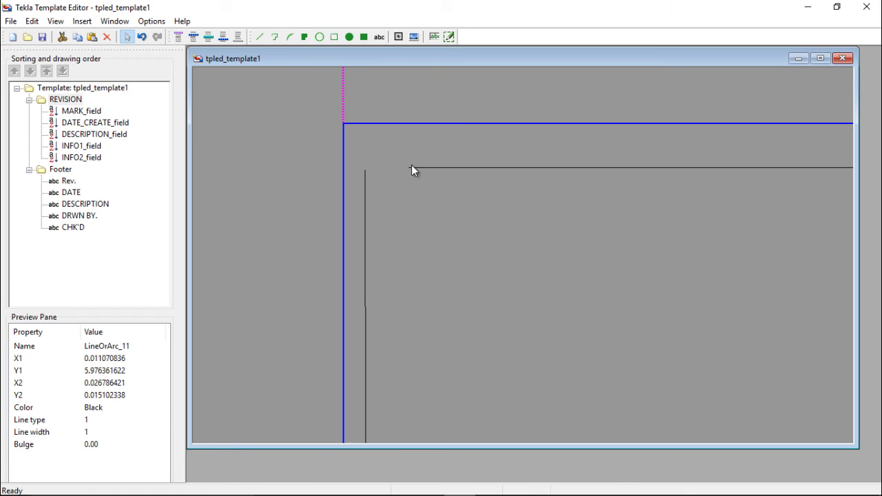
pyautogui.click(414, 168)
pyautogui.scroll(1, 378, 180)
pyautogui.scroll(1, 379, 180)
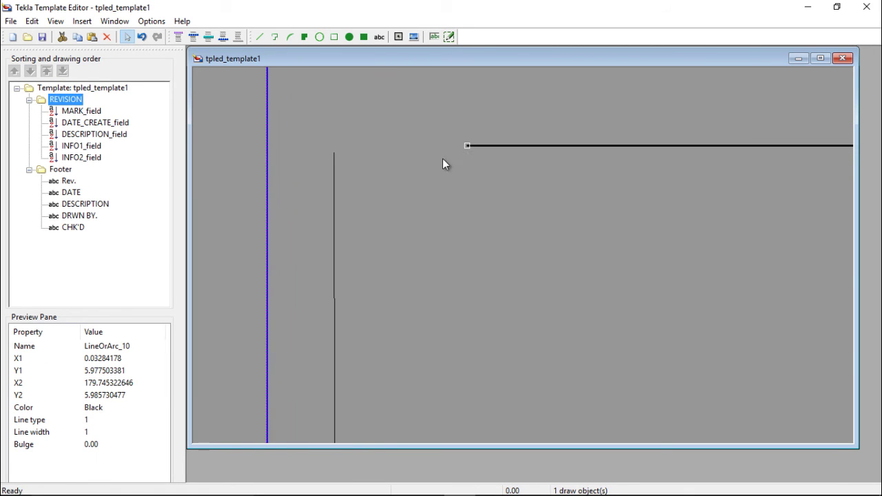
pyautogui.moveTo(464, 144); pyautogui.dragTo(331, 147)
pyautogui.click(344, 159)
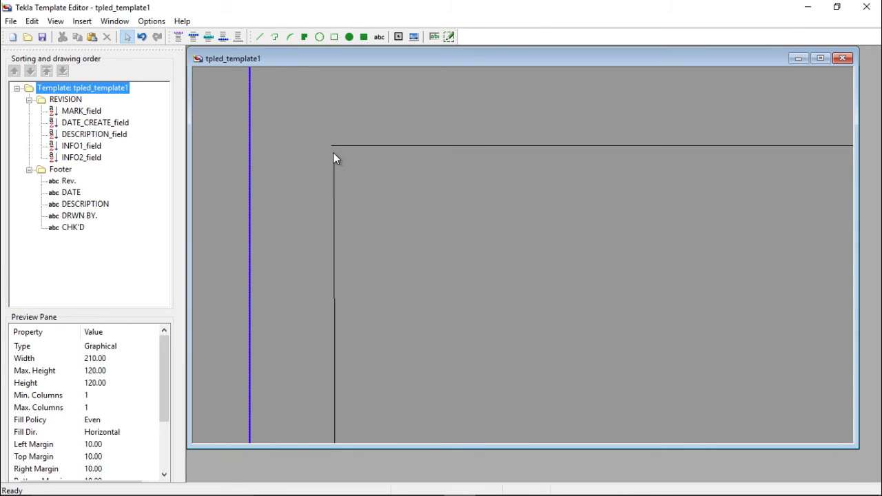
pyautogui.click(334, 153)
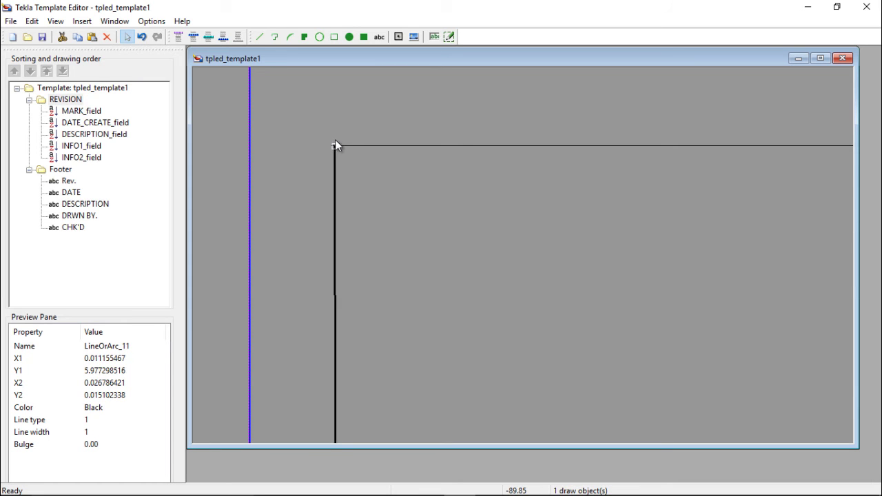
pyautogui.click(335, 139)
pyautogui.scroll(-3, 336, 136)
pyautogui.scroll(-1, 318, 139)
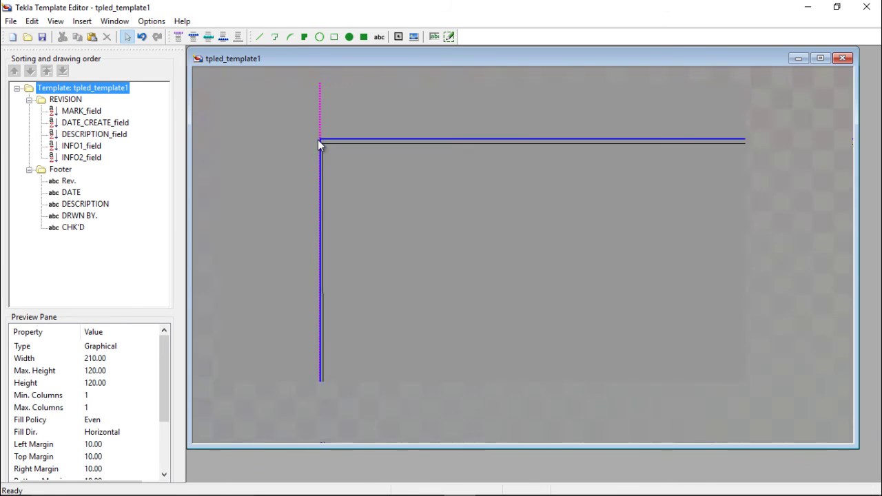
pyautogui.scroll(3, 321, 138)
# Step: Pick the Rectangle tool and select the Footer row
pyautogui.scroll(-2, 323, 138)
pyautogui.scroll(-3, 336, 150)
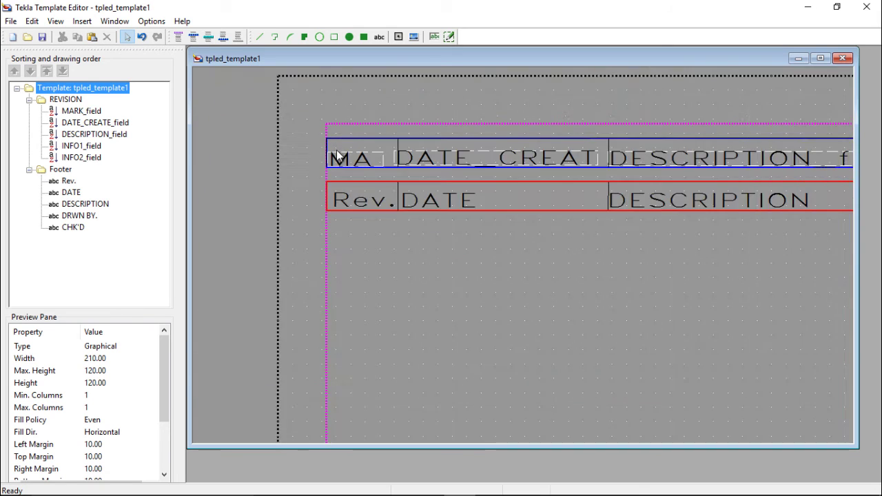
pyautogui.scroll(3, 650, 160)
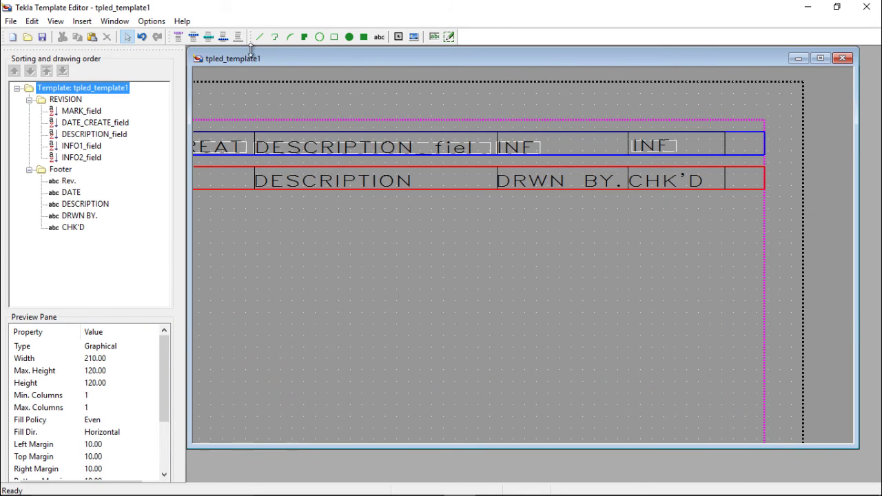
pyautogui.click(334, 36)
pyautogui.scroll(-3, 531, 197)
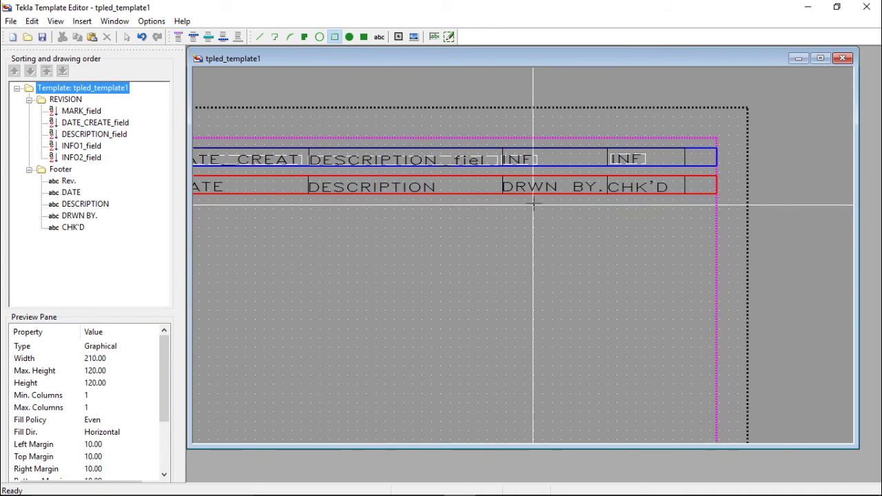
pyautogui.scroll(-2, 537, 180)
pyautogui.scroll(5, 313, 203)
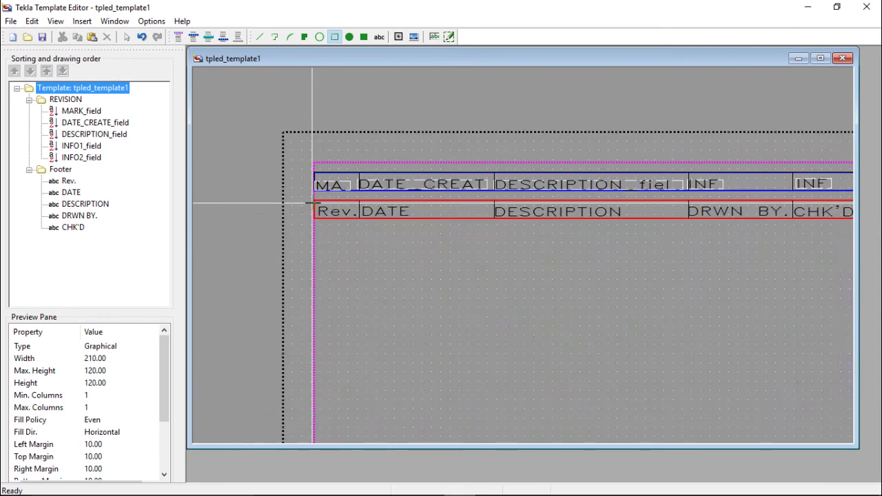
pyautogui.scroll(-4, 335, 205)
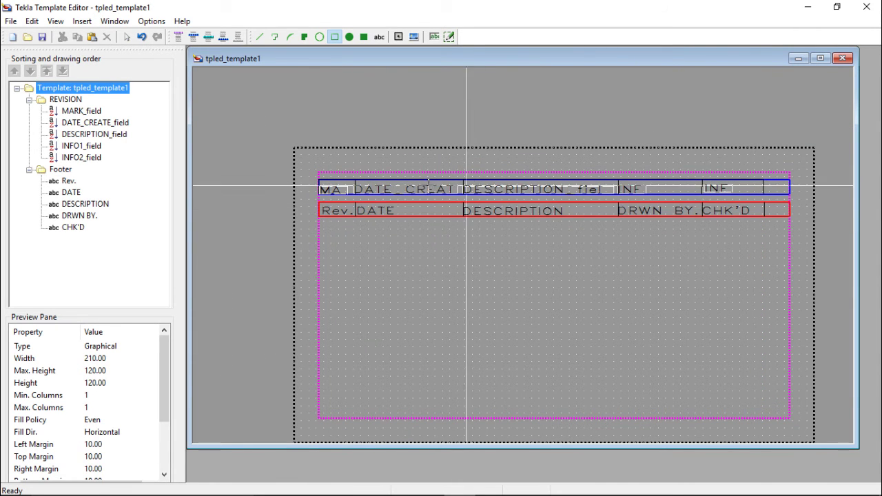
pyautogui.scroll(2, 344, 203)
pyautogui.scroll(3, 301, 203)
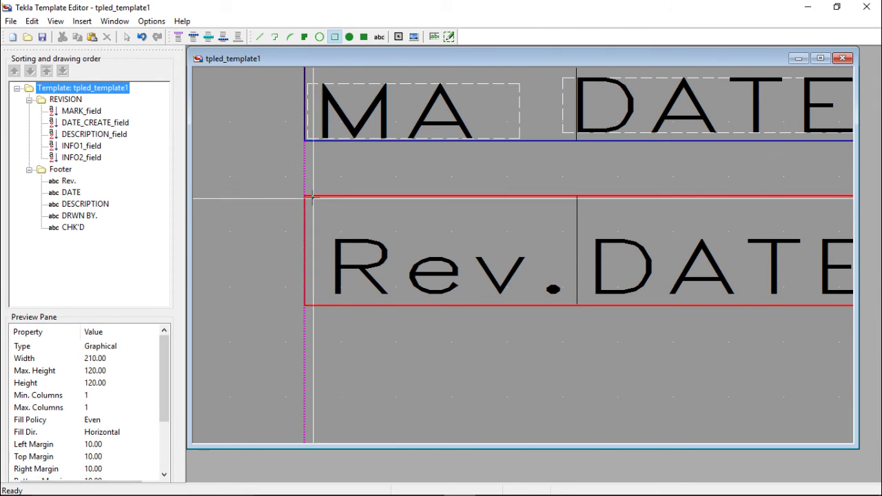
pyautogui.scroll(3, 303, 195)
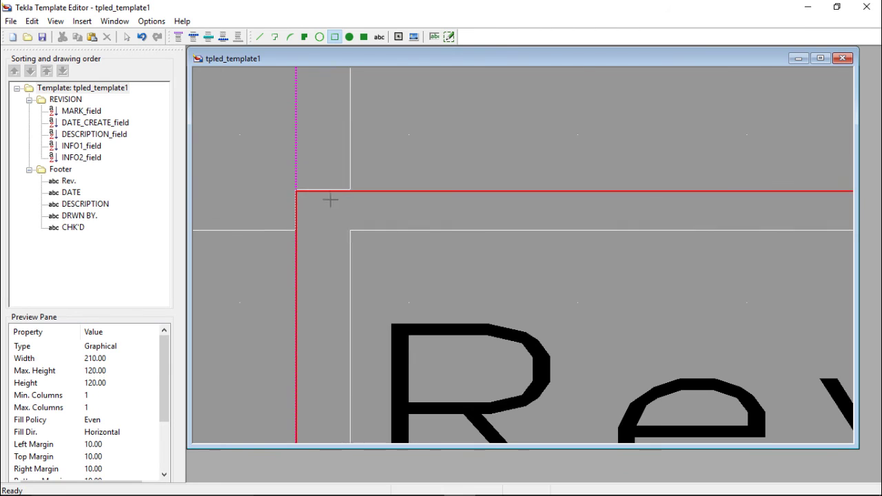
pyautogui.scroll(-3, 307, 188)
pyautogui.scroll(-3, 306, 197)
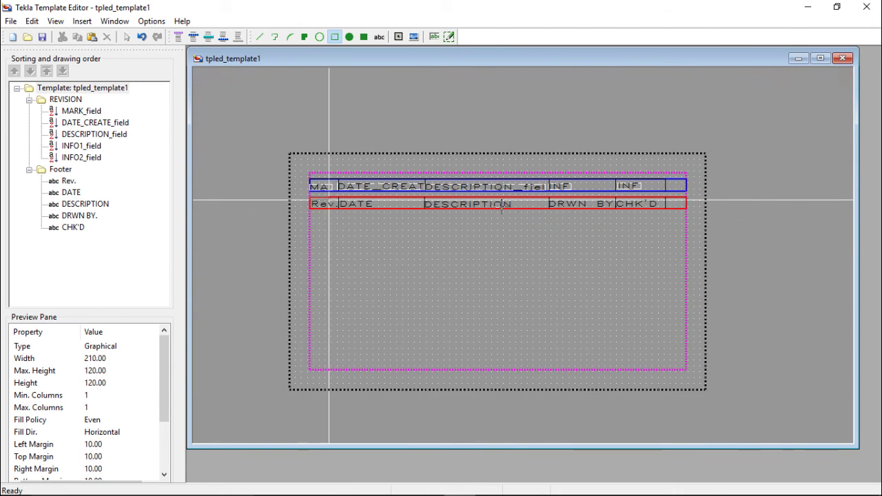
pyautogui.scroll(3, 670, 205)
pyautogui.scroll(3, 671, 205)
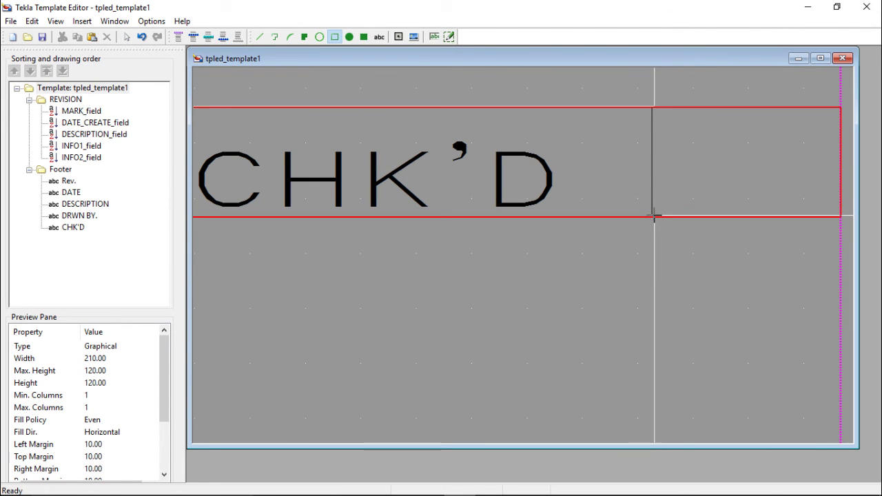
pyautogui.click(653, 216)
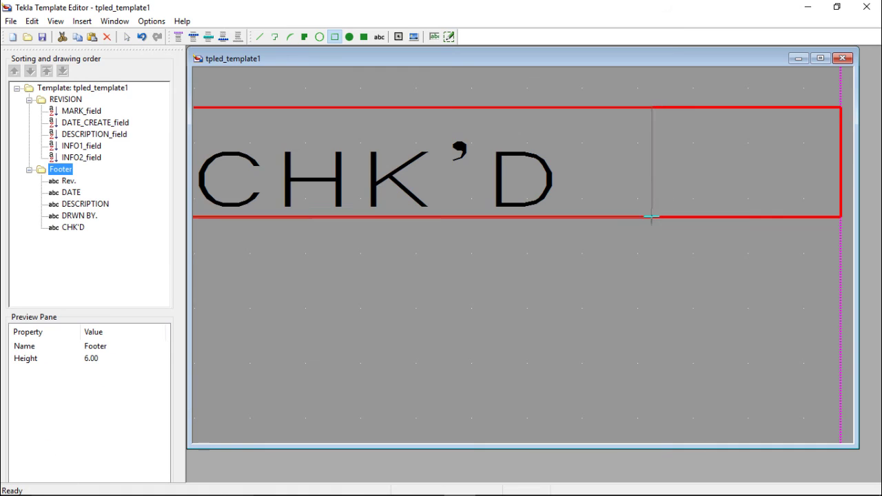
# Step: Undo the stray tiny rectangle placed at the CHK'D cell's end and reselect the Rectangle tool
pyautogui.scroll(2, 651, 216)
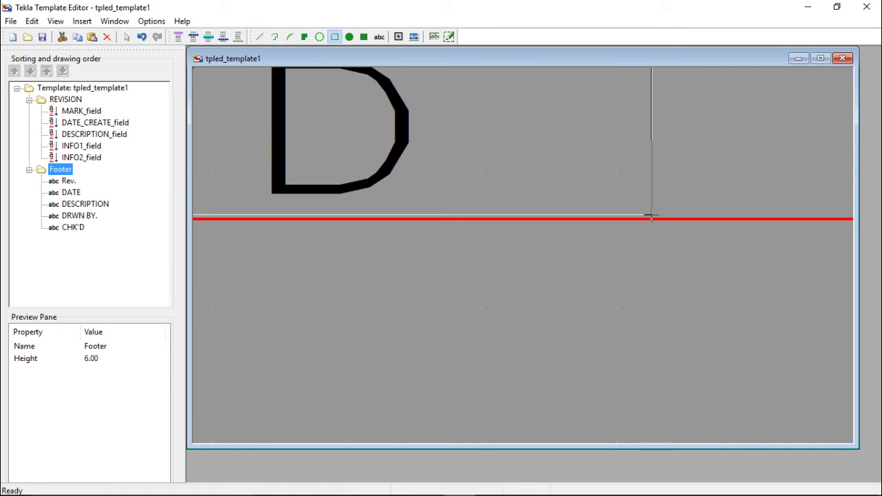
pyautogui.click(650, 216)
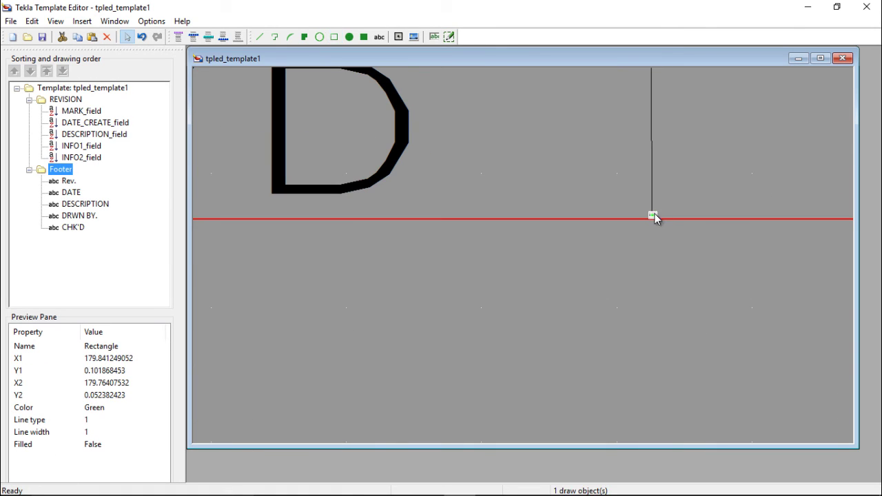
pyautogui.click(127, 36)
pyautogui.click(142, 37)
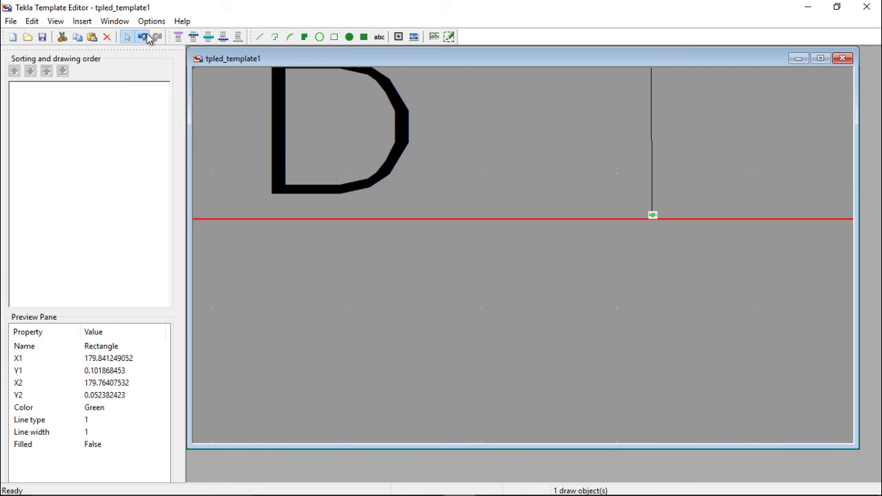
pyautogui.scroll(-3, 661, 203)
pyautogui.scroll(-2, 606, 212)
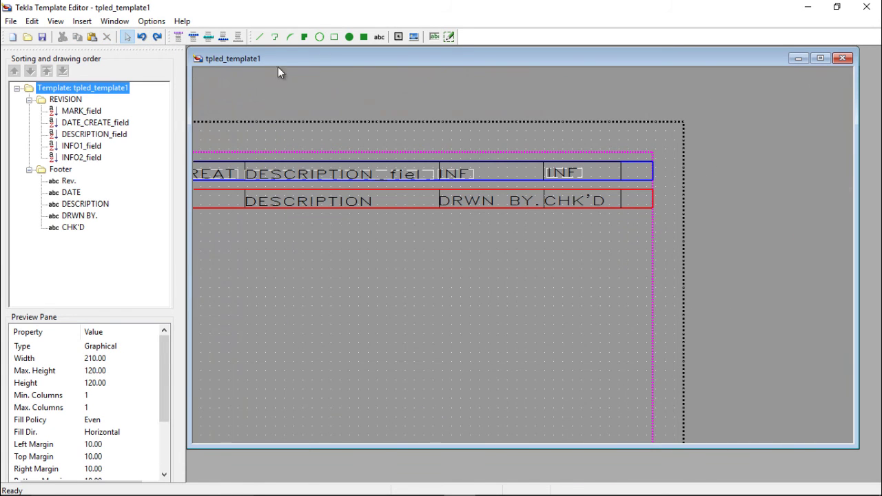
pyautogui.click(334, 36)
pyautogui.scroll(-4, 669, 187)
pyautogui.scroll(8, 468, 202)
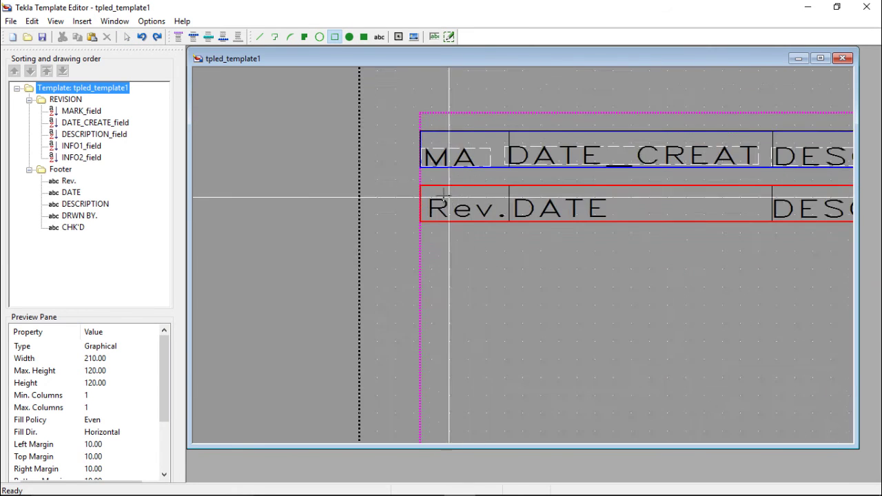
# Step: Draw a rectangle from the footer row's top-left corner to its right end
pyautogui.scroll(1, 412, 181)
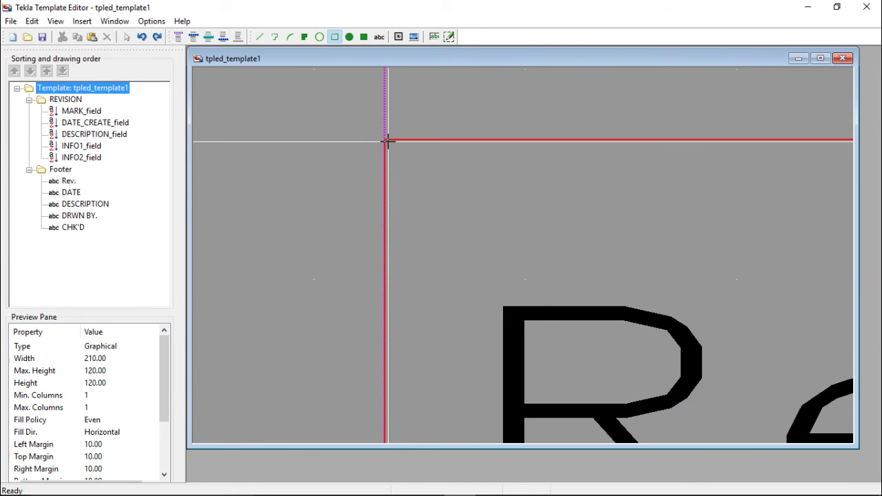
pyautogui.click(386, 141)
pyautogui.scroll(-5, 344, 172)
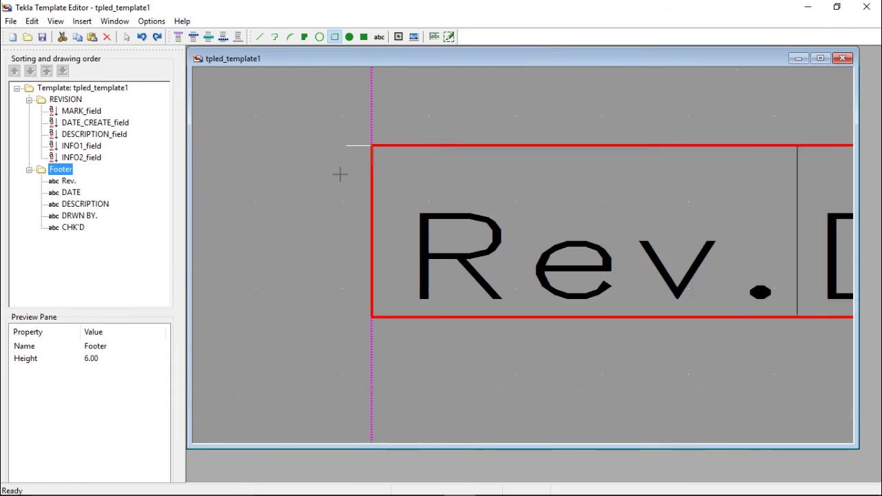
pyautogui.scroll(-1, 738, 191)
pyautogui.scroll(4, 710, 171)
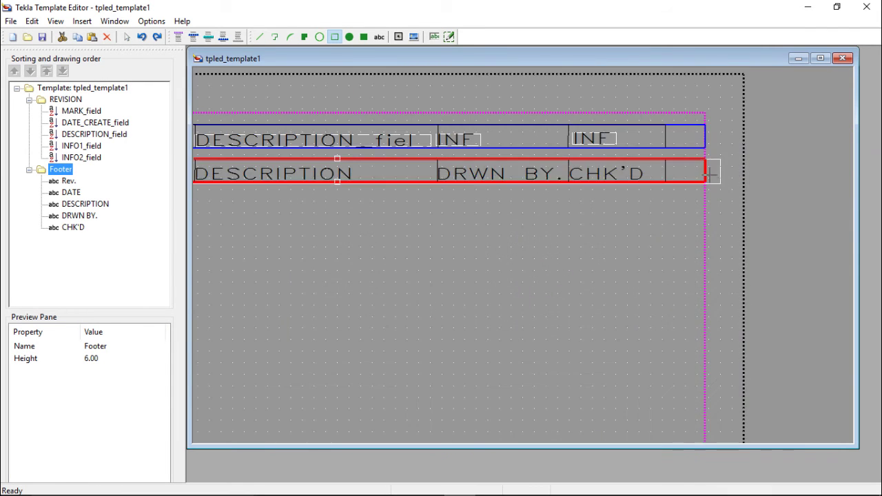
pyautogui.scroll(3, 627, 204)
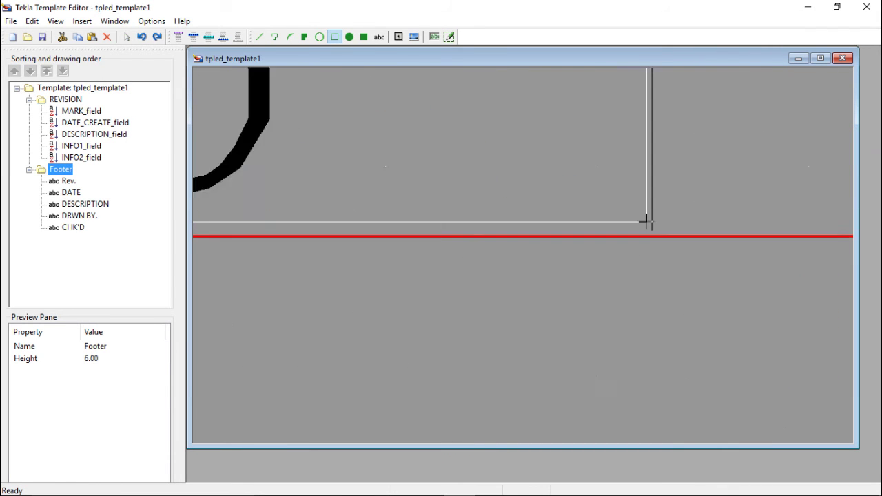
pyautogui.click(652, 237)
pyautogui.scroll(-3, 744, 190)
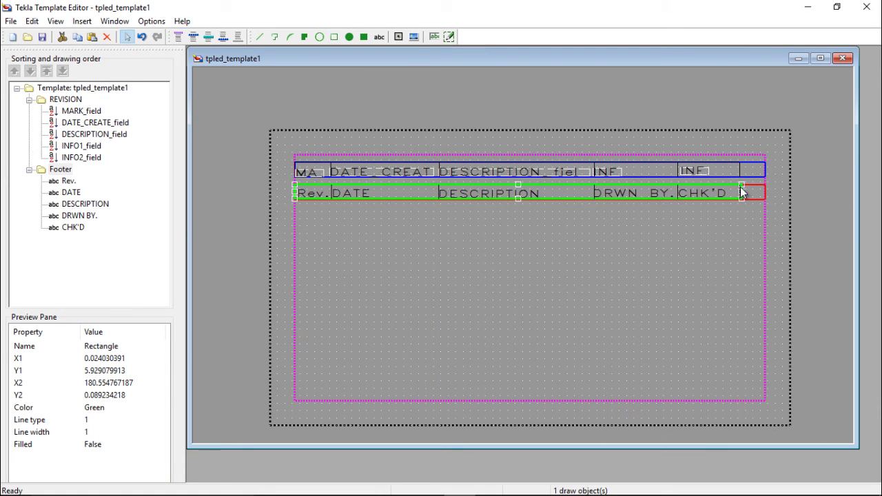
pyautogui.scroll(1, 746, 180)
pyautogui.scroll(-3, 623, 187)
pyautogui.scroll(5, 579, 195)
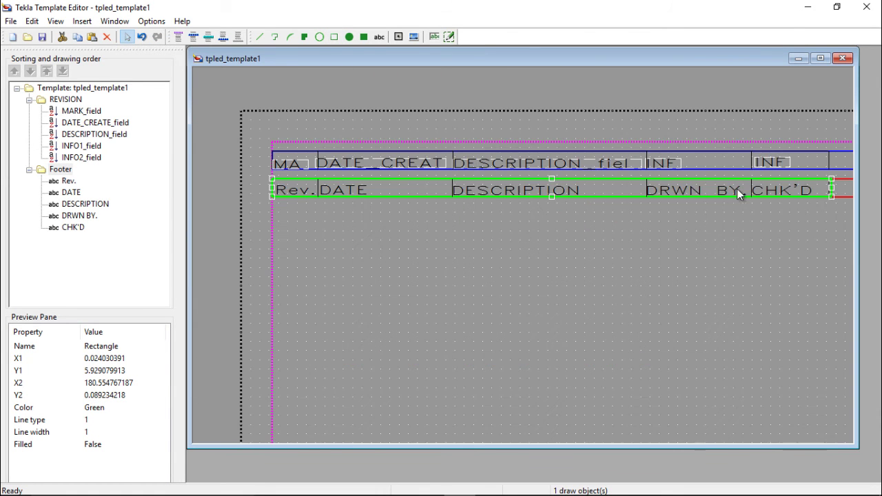
# Step: Delete the new green rectangle again
pyautogui.rightClick(771, 173)
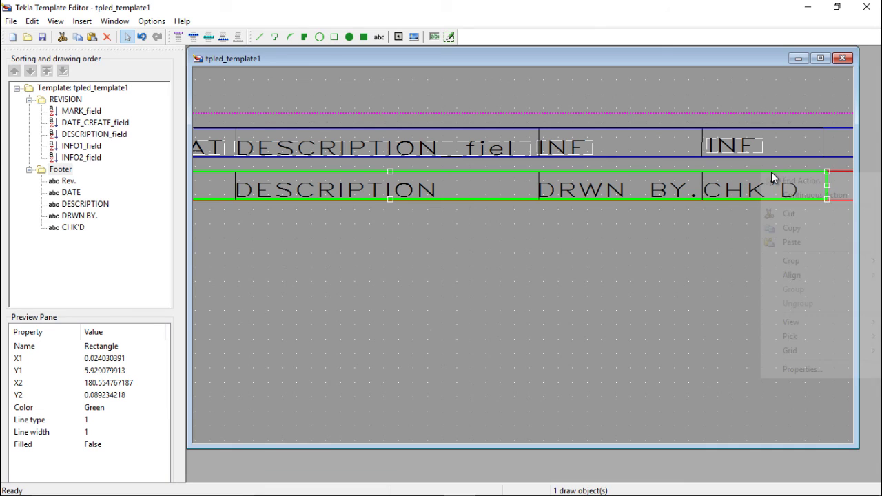
pyautogui.click(797, 219)
pyautogui.scroll(-3, 748, 211)
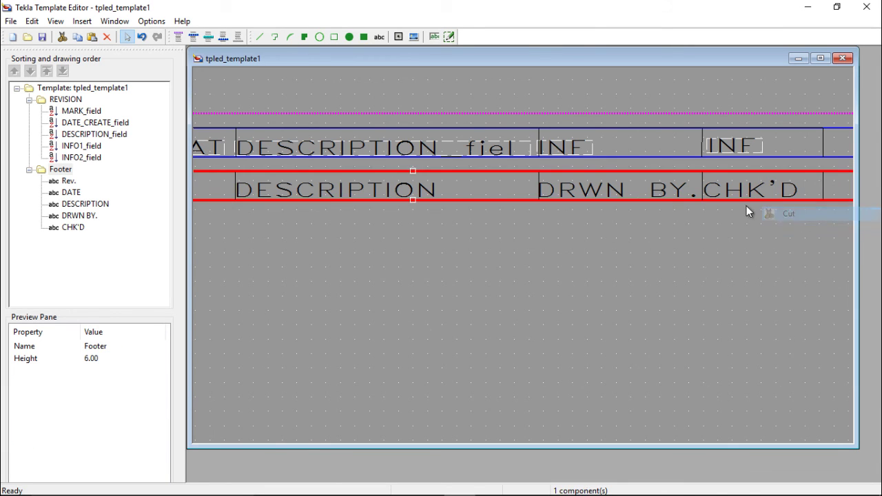
pyautogui.scroll(4, 730, 191)
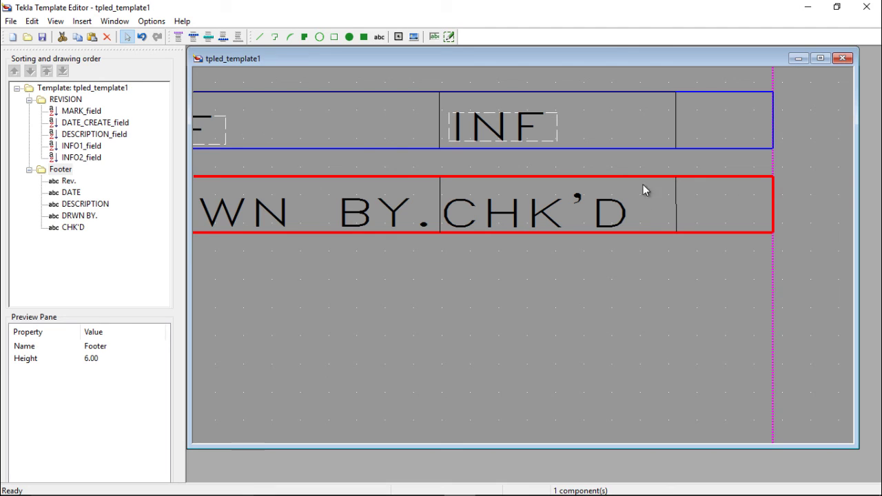
pyautogui.scroll(-2, 769, 192)
pyautogui.scroll(1, 708, 205)
# Step: Cut the divider line after CHK'D from the footer row and paste it into the REVISION row
pyautogui.click(707, 205)
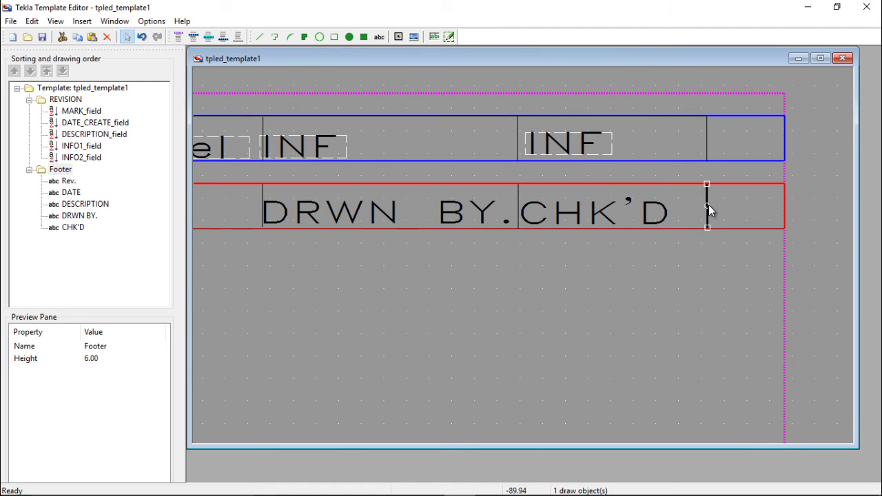
pyautogui.rightClick(708, 205)
pyautogui.click(755, 242)
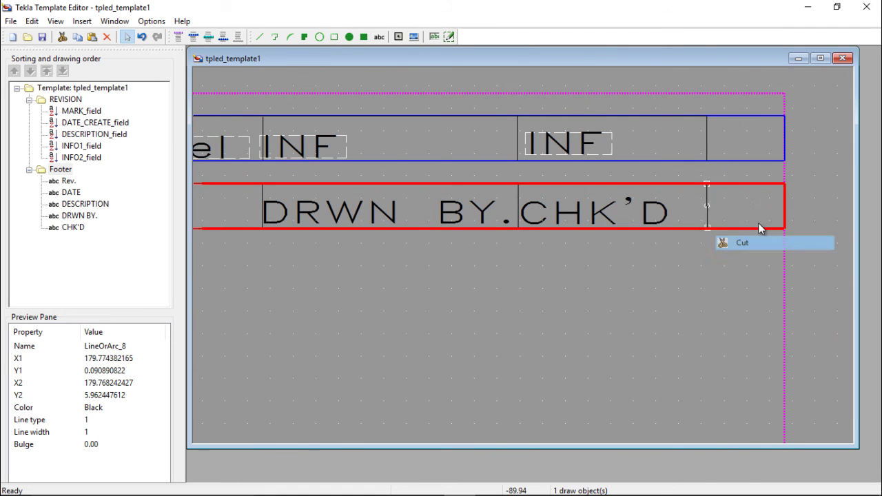
pyautogui.hotkey('ctrl', 'v')
pyautogui.click(705, 150)
# Step: Cut the extra pasted line out and zoom to check the REVISION and Footer rows
pyautogui.rightClick(705, 148)
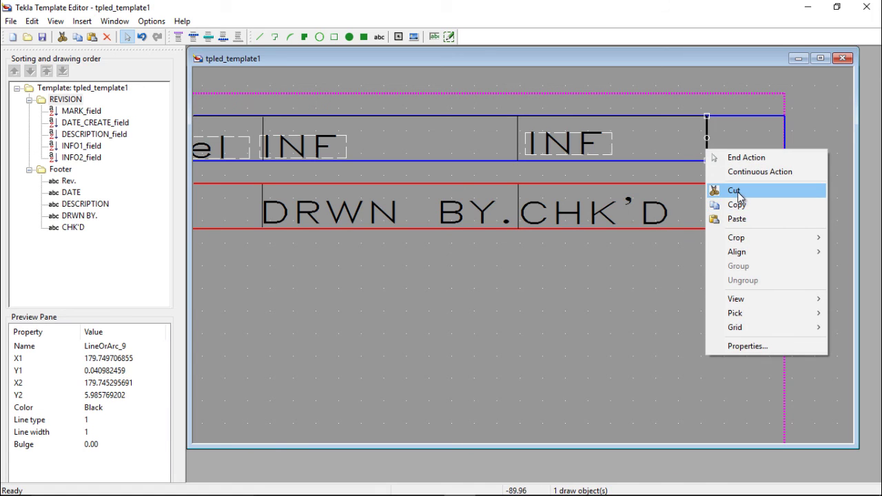
pyautogui.click(733, 190)
pyautogui.scroll(-4, 689, 215)
pyautogui.scroll(-2, 690, 216)
pyautogui.scroll(4, 642, 214)
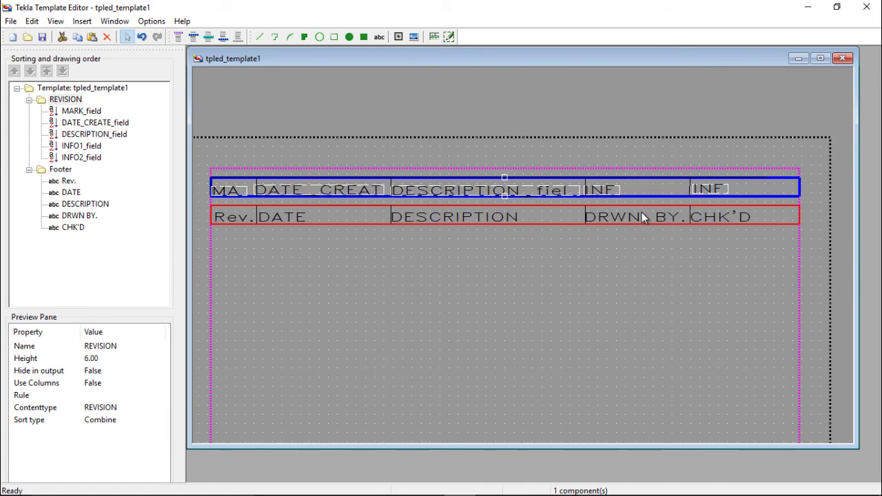
pyautogui.scroll(1, 751, 207)
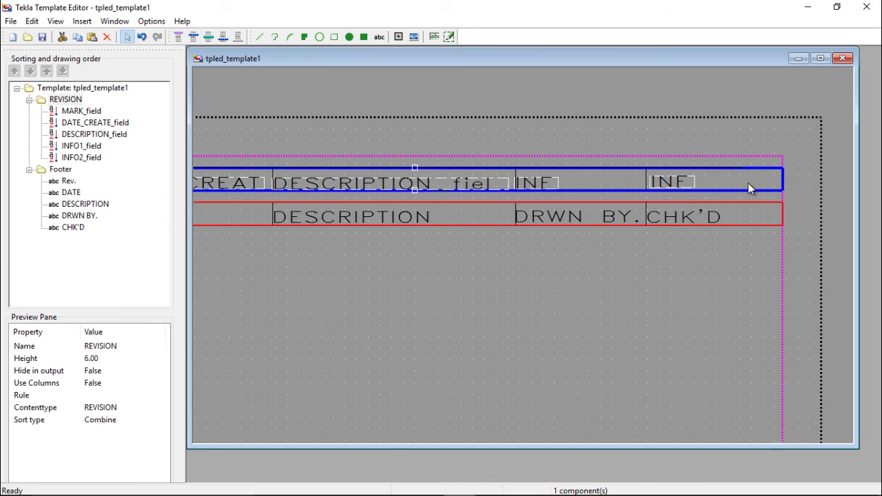
# Step: In Template Page Properties, set Height 16 mm, accept the 32 mm warning, and zero all margins
pyautogui.doubleClick(747, 182)
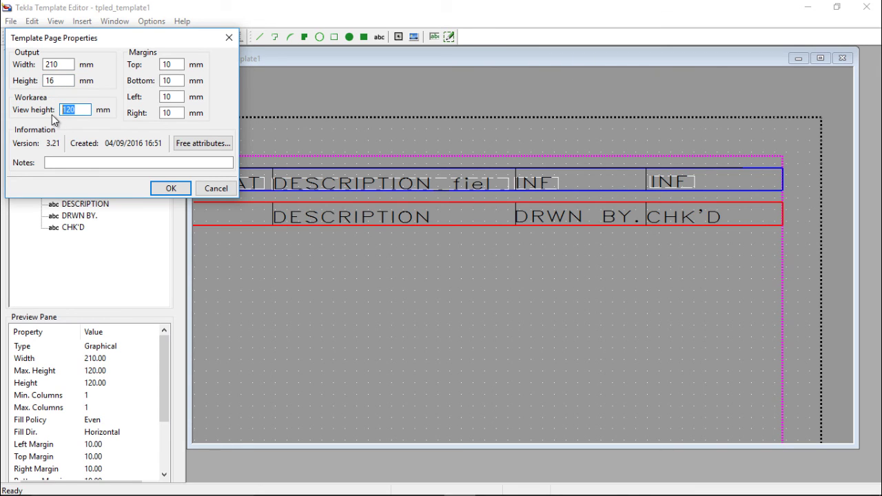
pyautogui.click(165, 188)
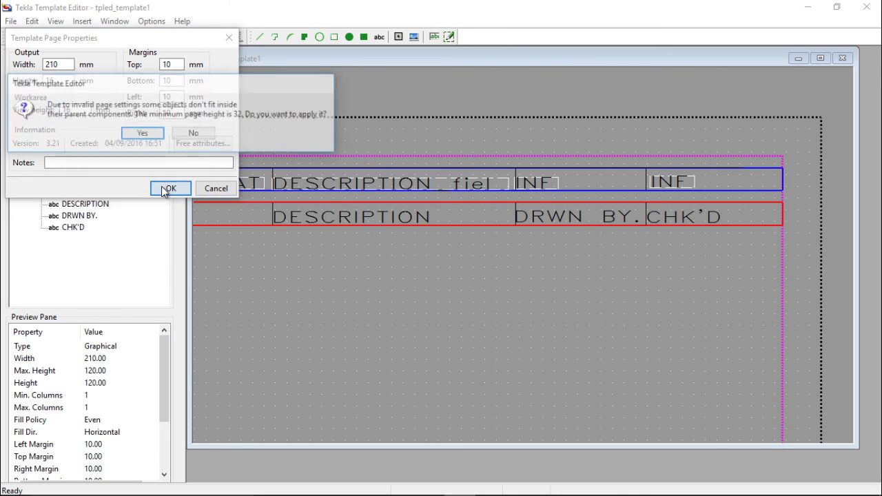
pyautogui.click(143, 133)
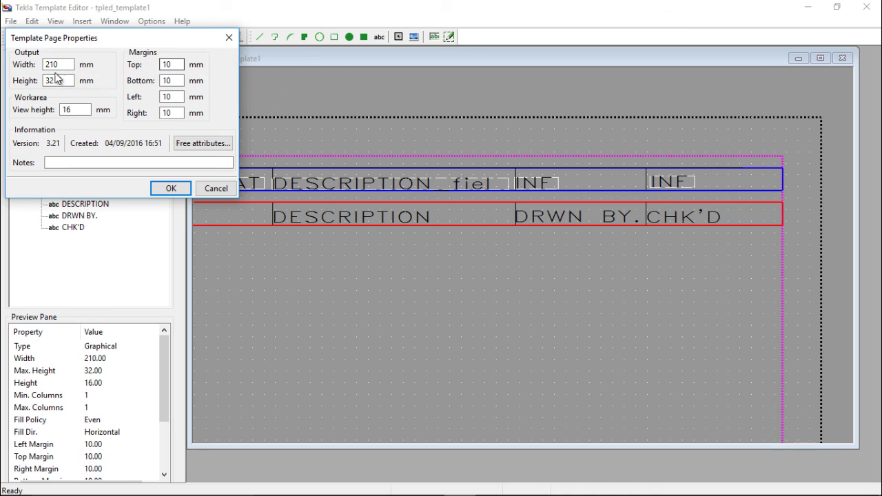
pyautogui.click(176, 66)
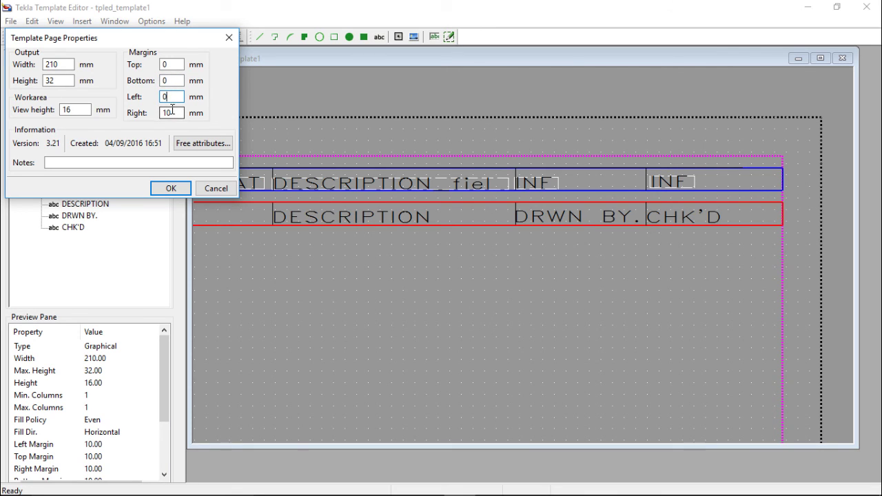
pyautogui.write('0')
pyautogui.click(62, 81)
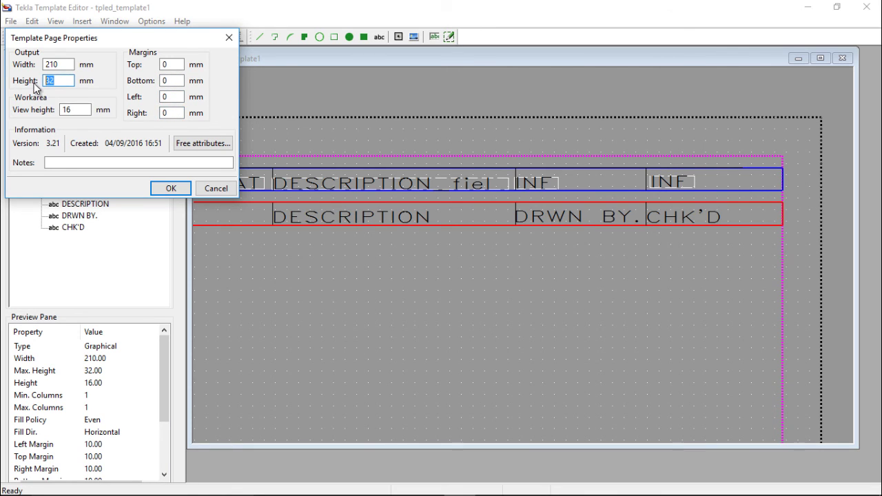
pyautogui.click(170, 188)
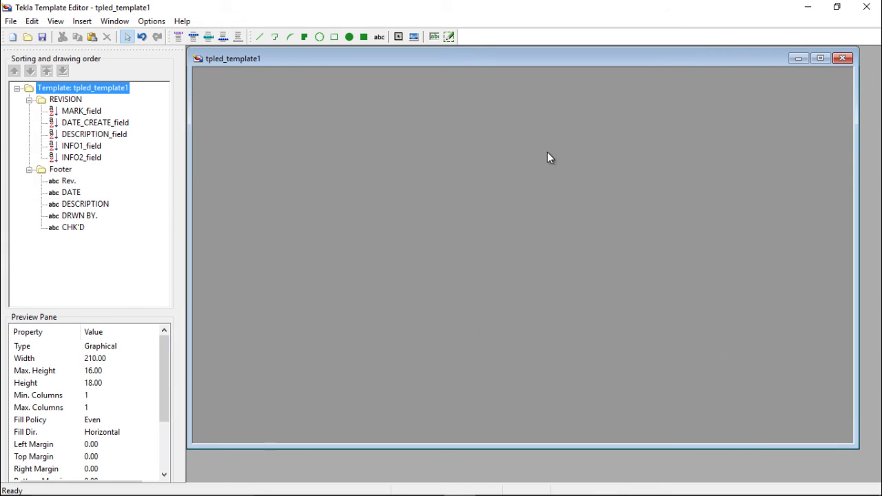
# Step: Zoom the canvas in and out until both five-column REVISION and Footer rows are visible
pyautogui.scroll(-2, 428, 209)
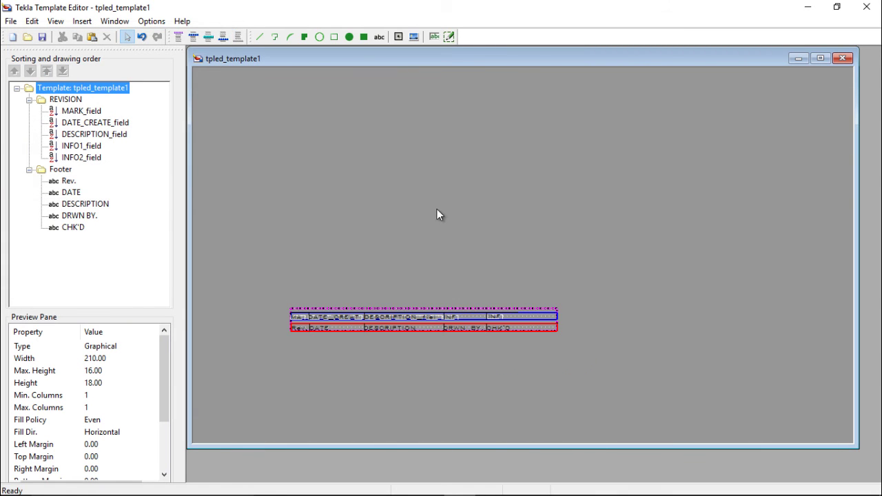
pyautogui.scroll(3, 433, 321)
pyautogui.scroll(2, 618, 350)
pyautogui.scroll(-3, 744, 238)
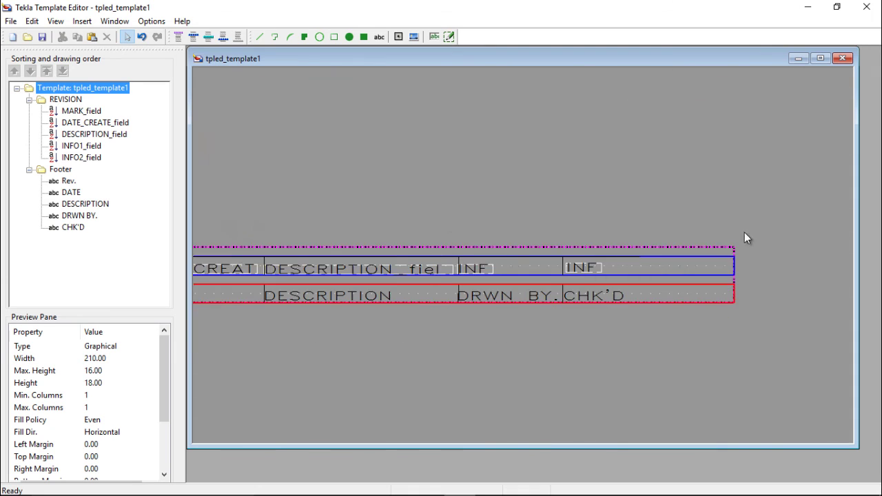
pyautogui.scroll(2, 345, 282)
pyautogui.scroll(-2, 437, 230)
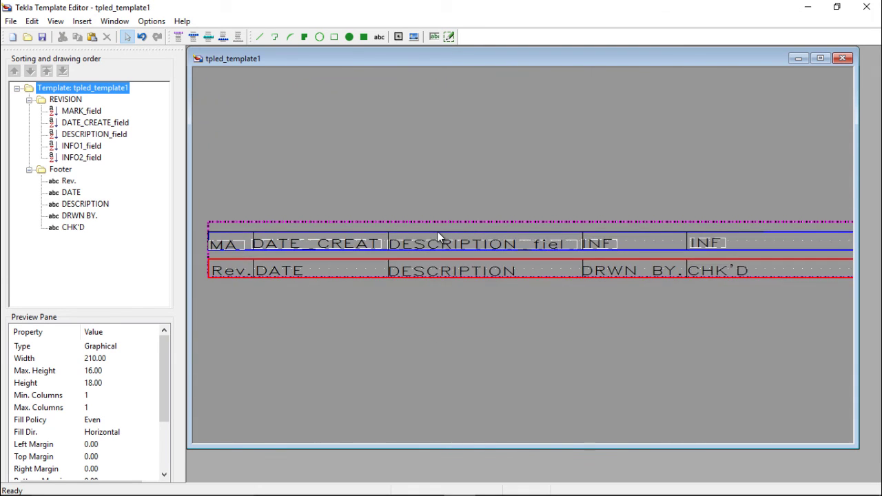
pyautogui.scroll(3, 255, 266)
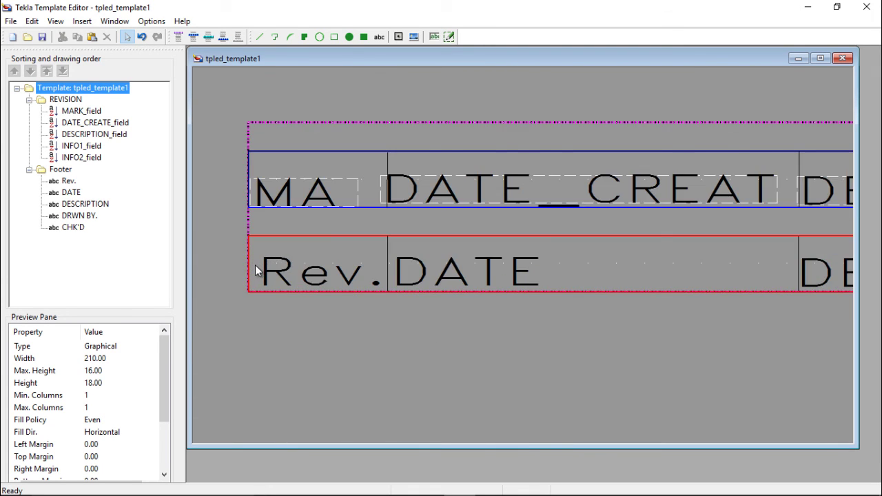
pyautogui.scroll(-4, 256, 203)
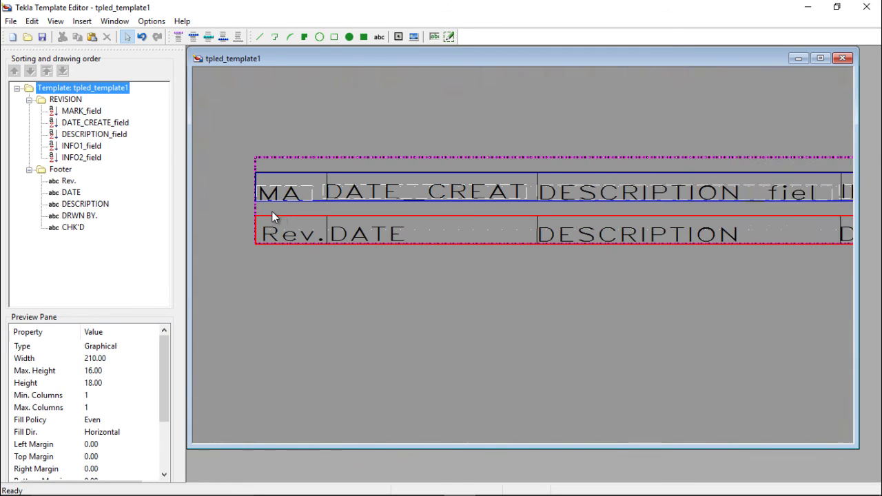
pyautogui.scroll(-1, 322, 215)
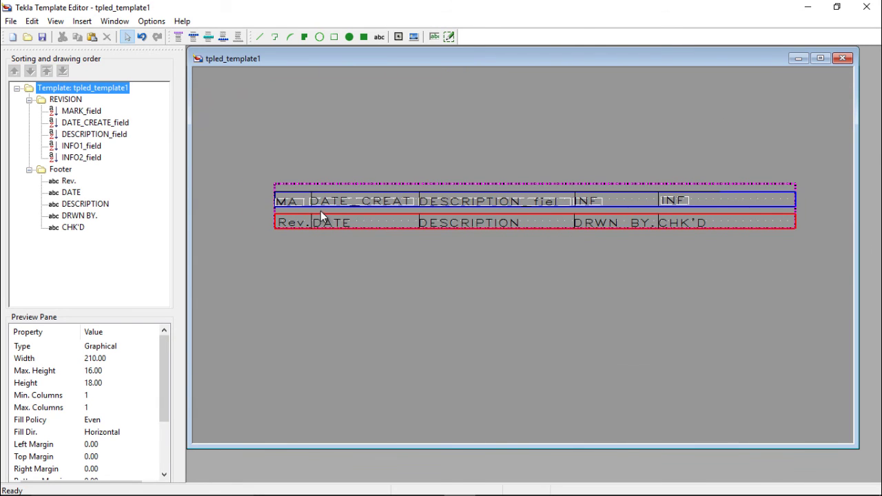
pyautogui.scroll(2, 831, 209)
pyautogui.scroll(-1, 713, 216)
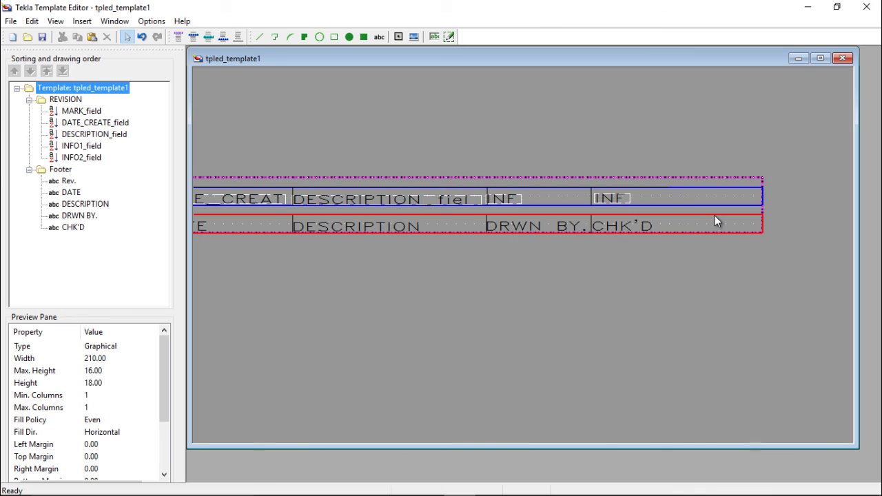
pyautogui.scroll(-1, 714, 215)
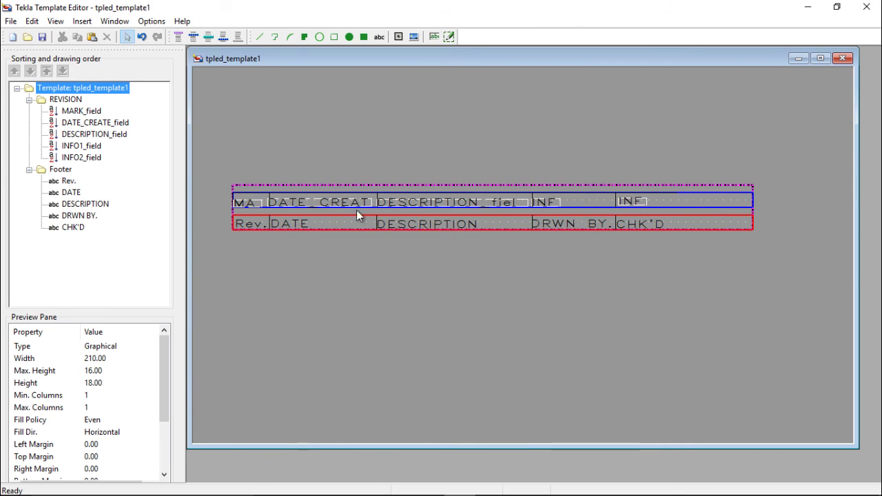
pyautogui.scroll(1, 254, 218)
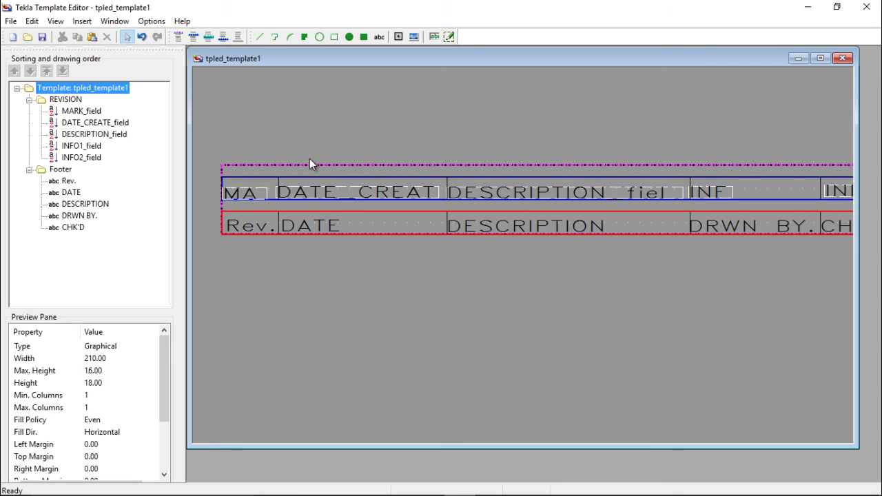
# Step: Save to the Desktop folder under the name 'Rev tpl.tpl', confirming the overwrite
pyautogui.click(10, 22)
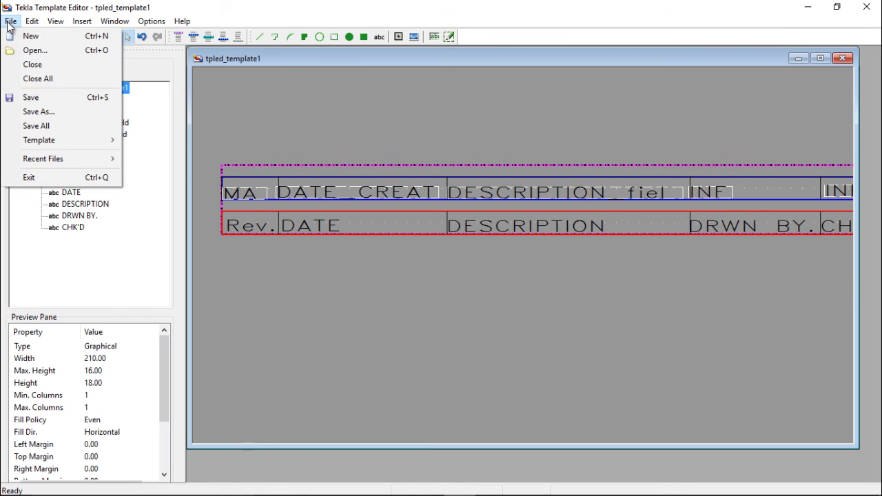
pyautogui.click(31, 98)
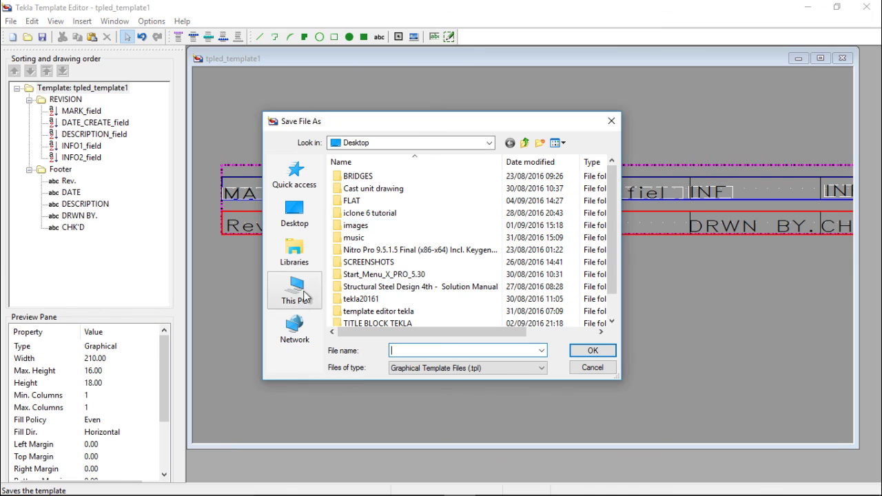
pyautogui.click(299, 217)
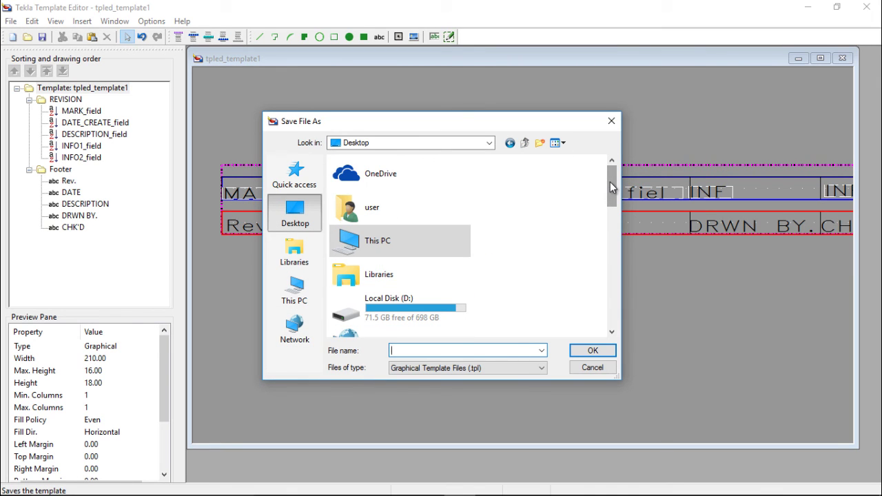
pyautogui.moveTo(610, 181)
pyautogui.mouseDown()
pyautogui.moveTo(602, 274)
pyautogui.moveTo(609, 168)
pyautogui.mouseUp()
pyautogui.click(489, 142)
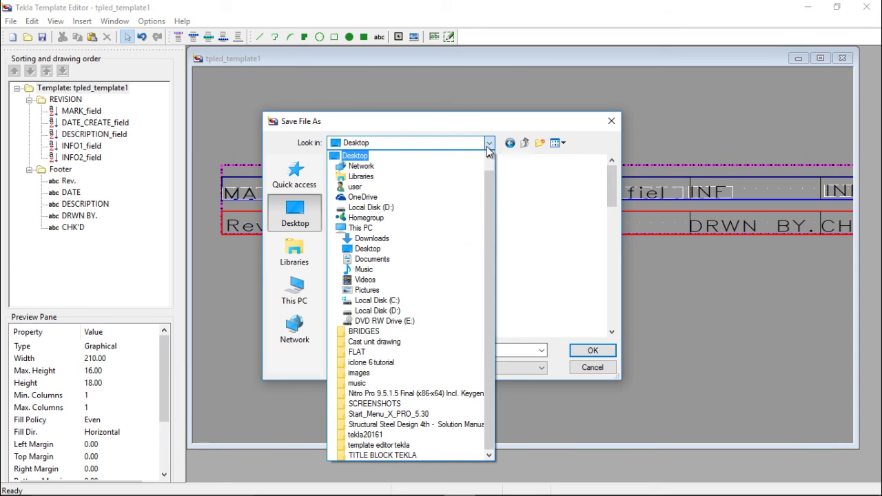
pyautogui.click(485, 146)
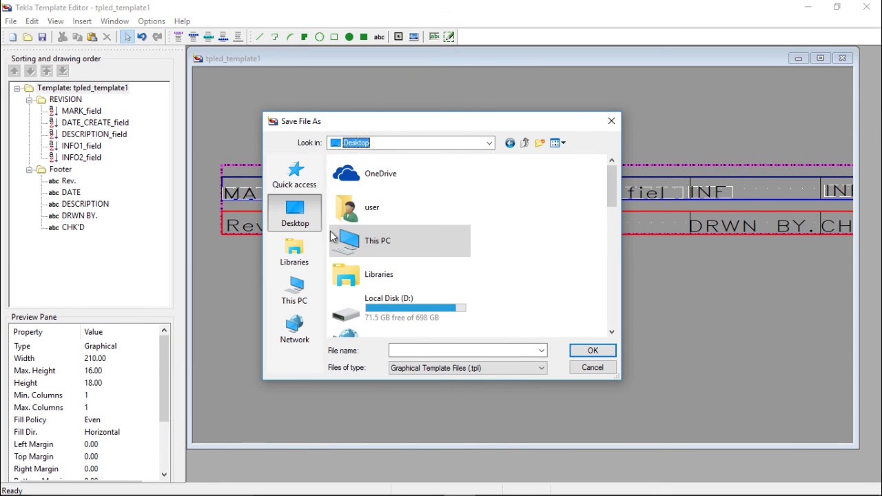
pyautogui.click(448, 350)
pyautogui.write('Rev tpl.tpl')
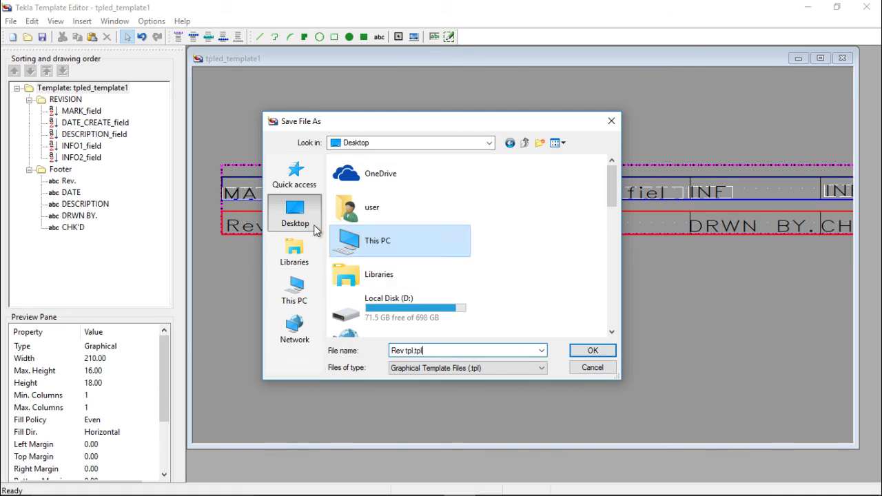
pyautogui.click(593, 351)
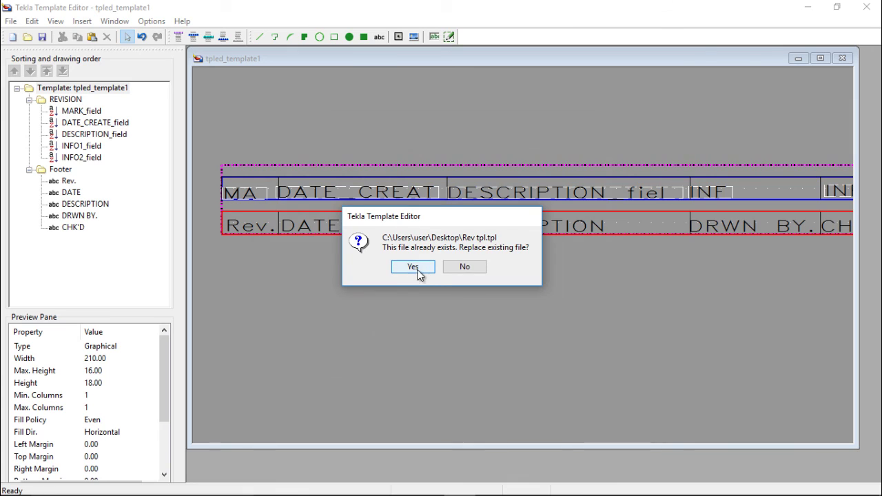
pyautogui.click(427, 268)
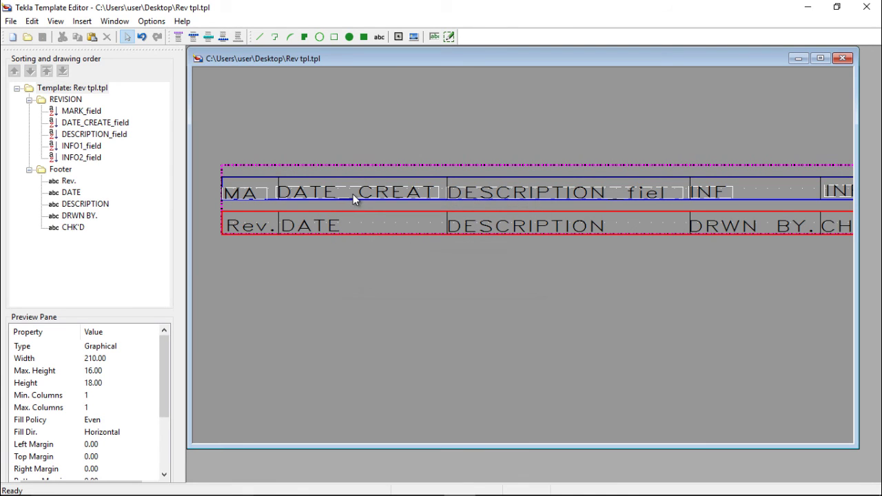
pyautogui.scroll(-2, 364, 241)
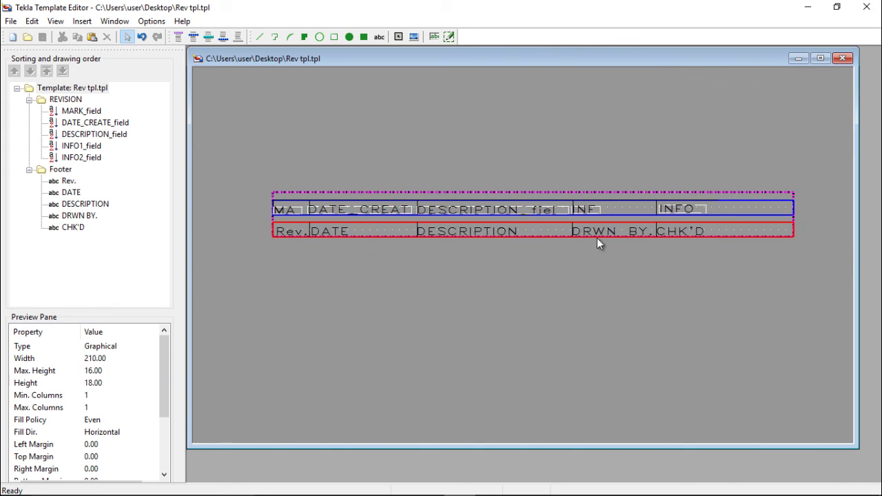
pyautogui.scroll(1, 597, 238)
pyautogui.scroll(-1, 557, 232)
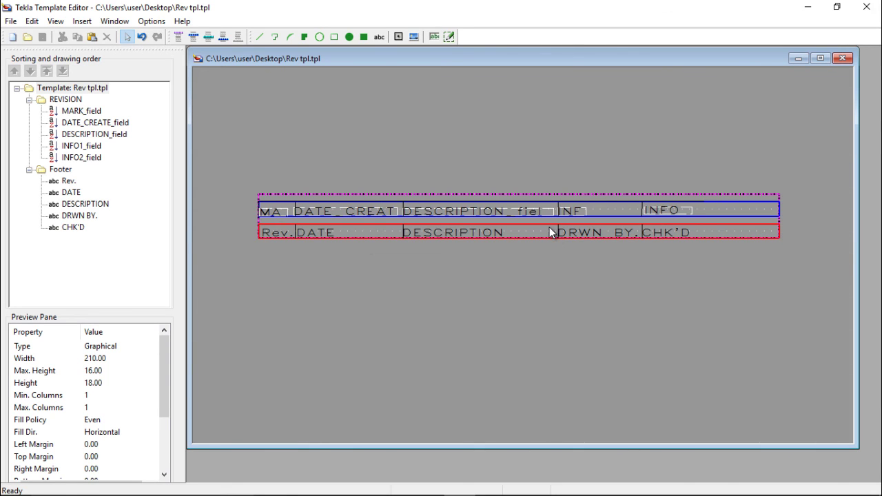